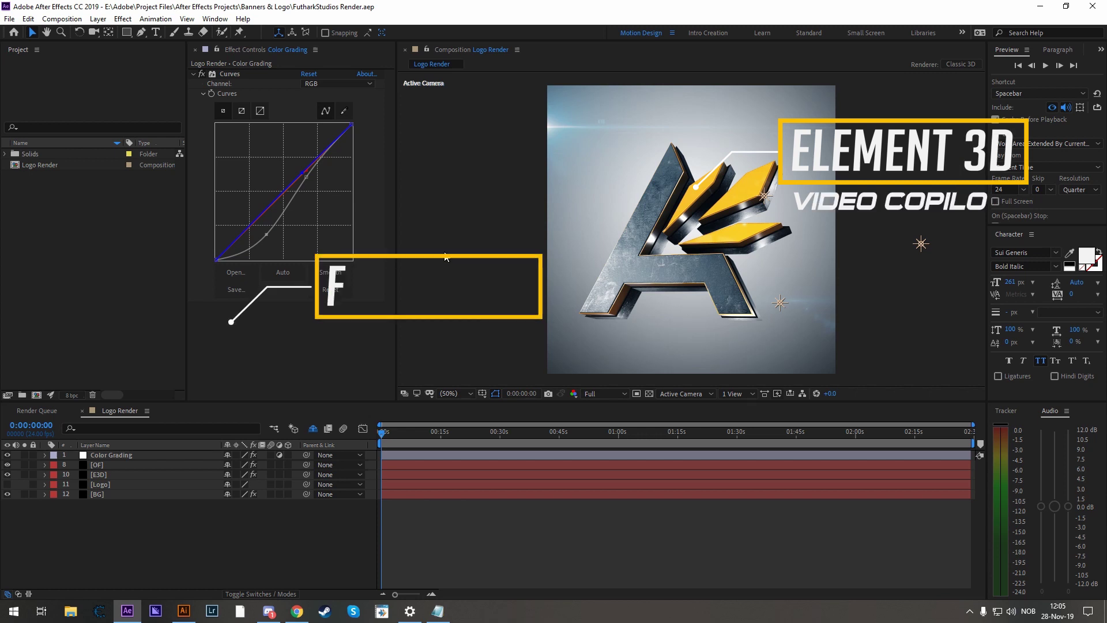
pyautogui.hotkey('ctrl', 'space')
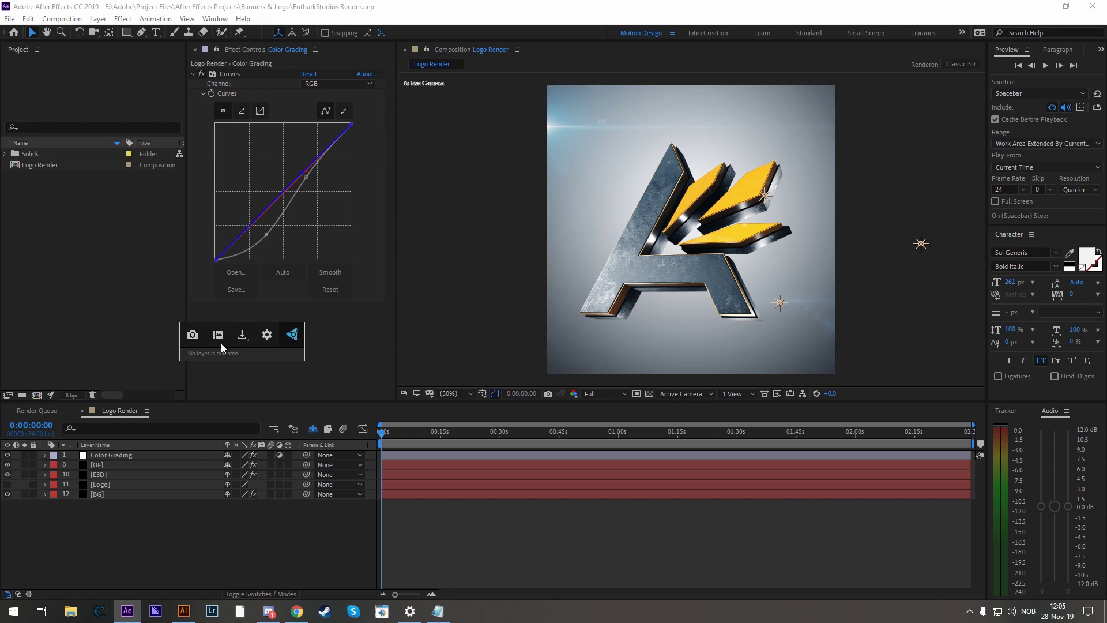
pyautogui.click(340, 334)
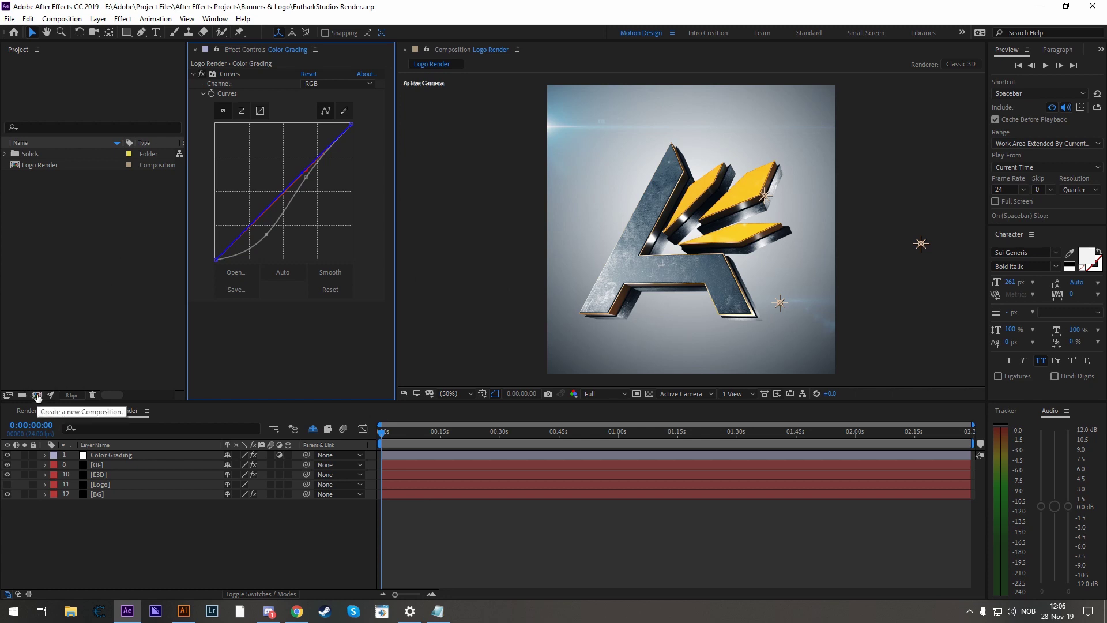
# Create a 1000 x 1000 px composition named Profile Picture with a duration of 0:00:00:01
pyautogui.click(36, 396)
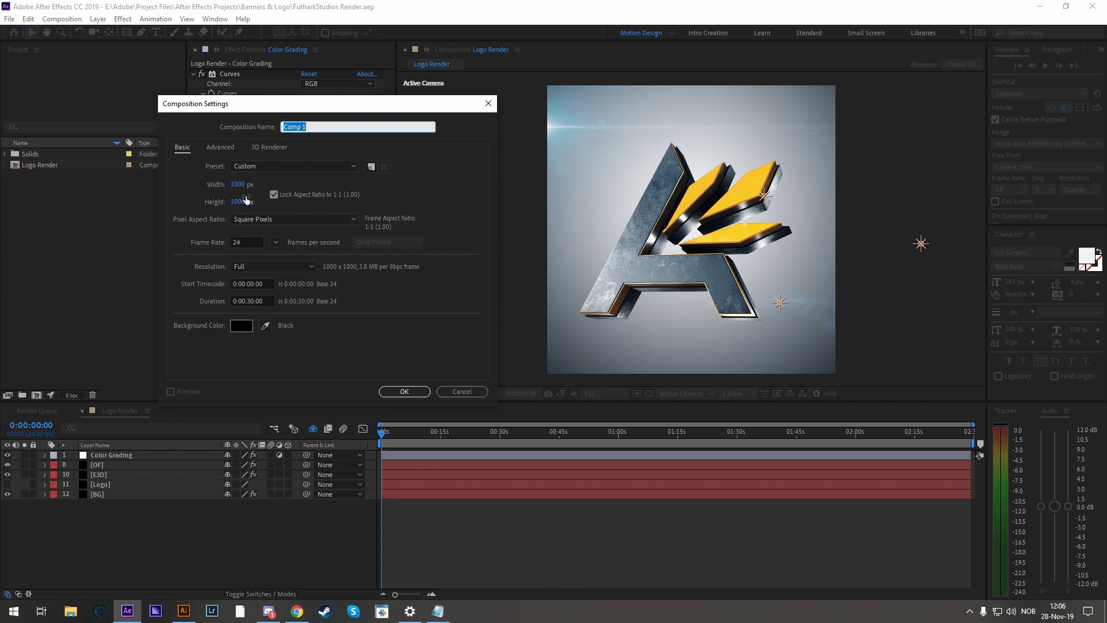
pyautogui.write('Profile Picture')
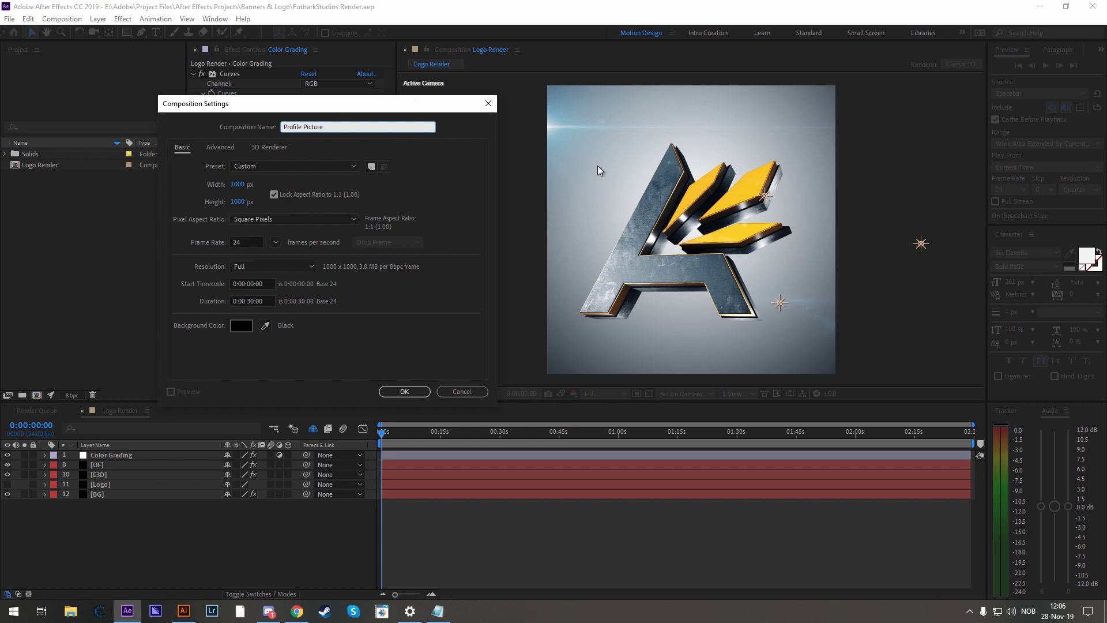
pyautogui.click(254, 301)
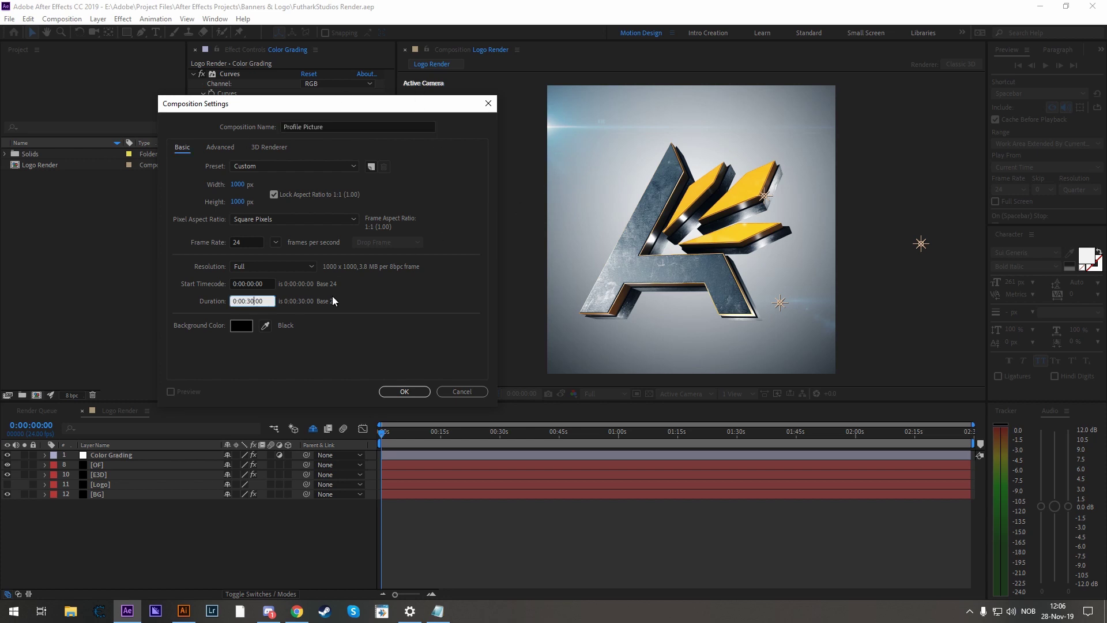
pyautogui.hotkey('shift', 'Left')
pyautogui.hotkey('shift', 'Left')
pyautogui.press('BackSpace')
pyautogui.write('00')
pyautogui.press('Right')
pyautogui.click(338, 323)
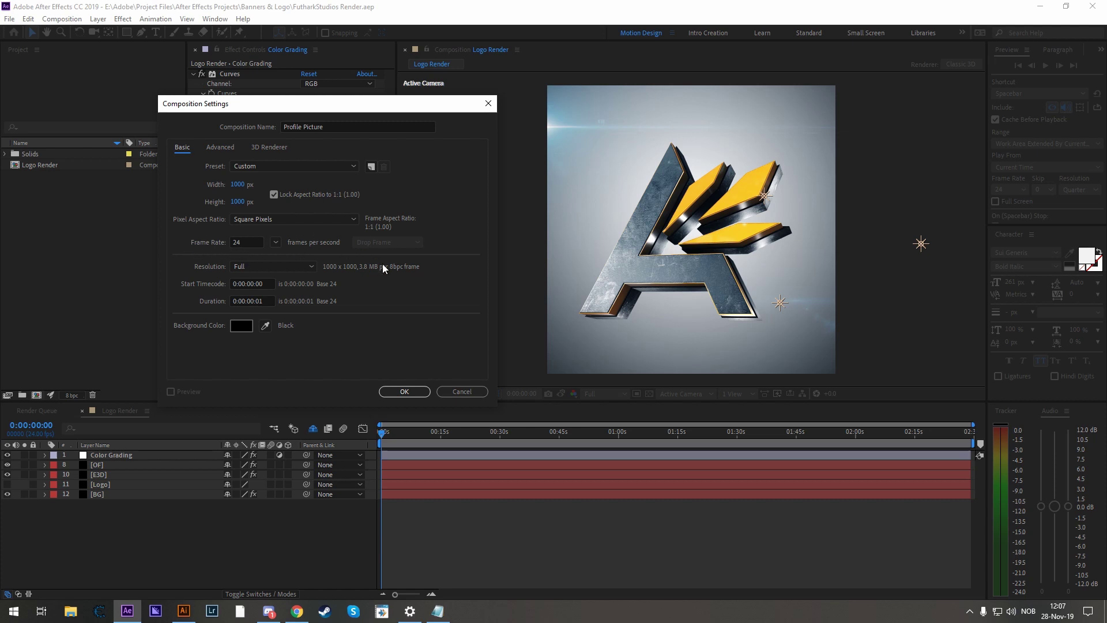
pyautogui.click(405, 392)
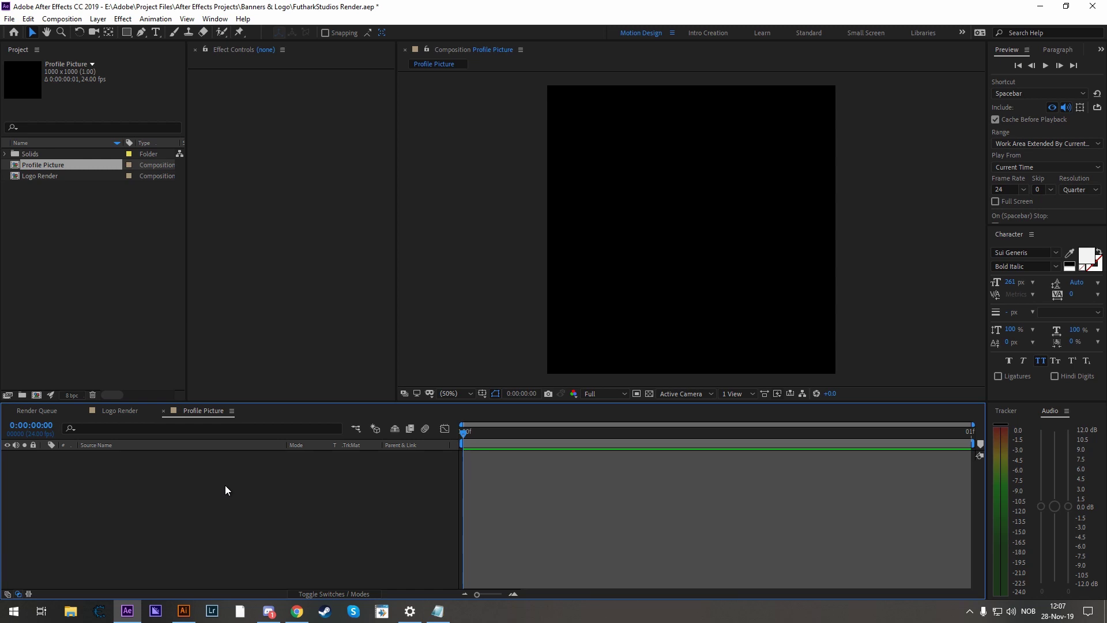
# Add a 1000 x 1000 px black solid named E3D and apply the Video Copilot Element effect to it
pyautogui.click(99, 19)
pyautogui.moveTo(103, 35)
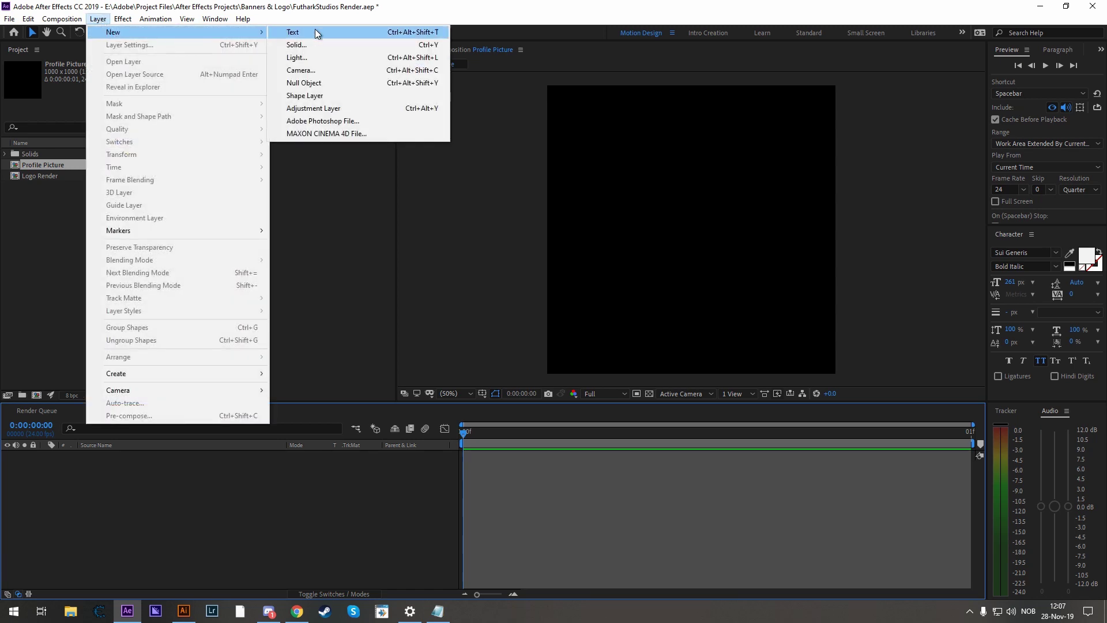
pyautogui.click(378, 46)
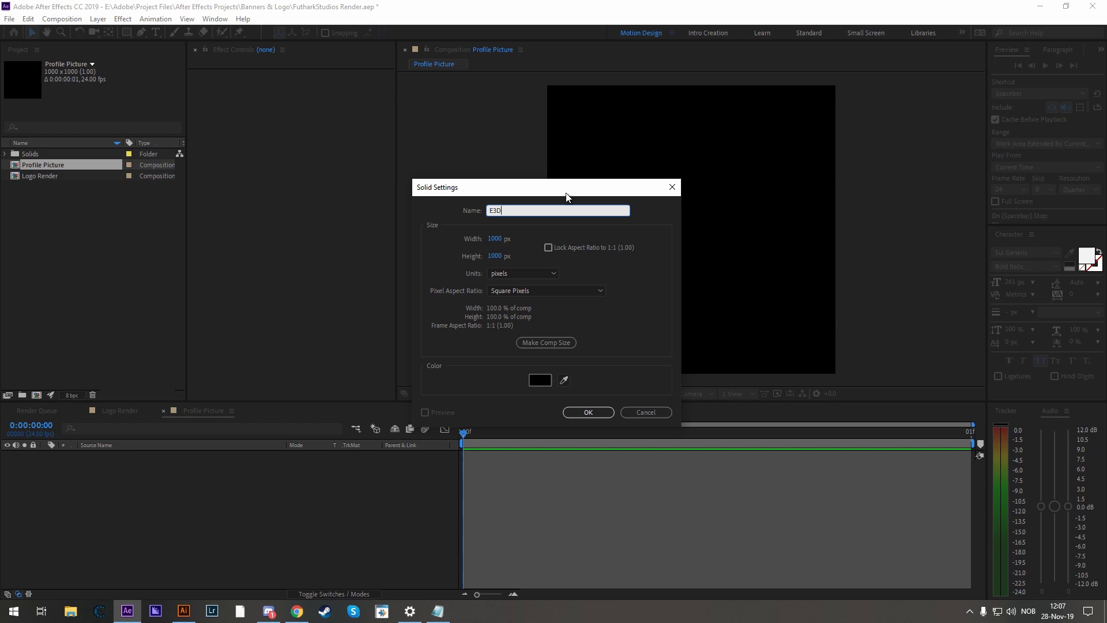
pyautogui.click(588, 412)
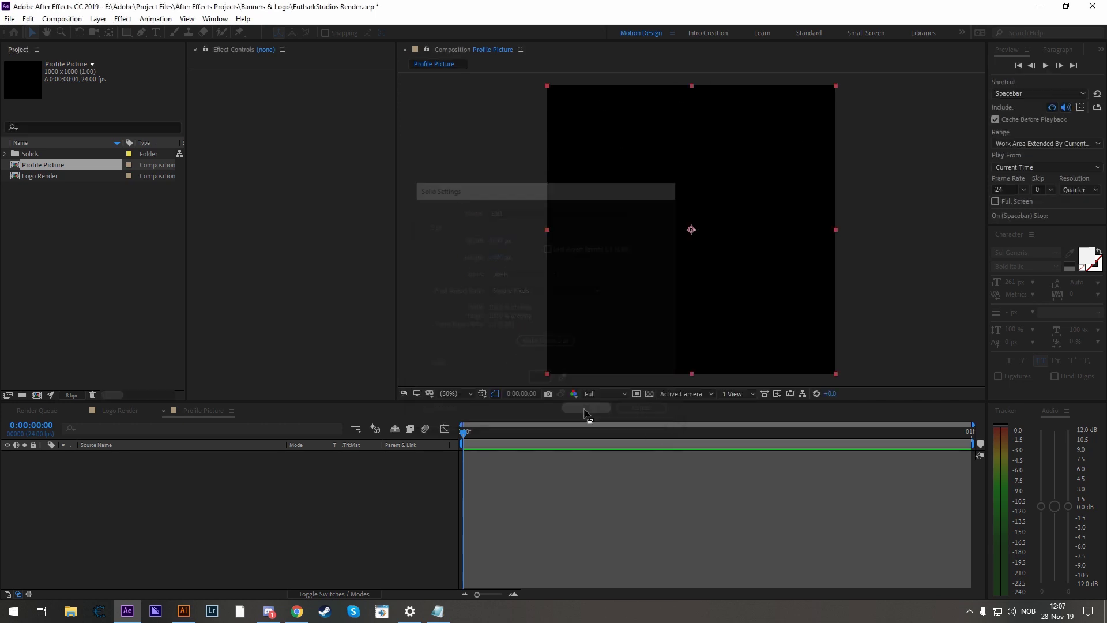
pyautogui.rightClick(245, 151)
pyautogui.moveTo(338, 597)
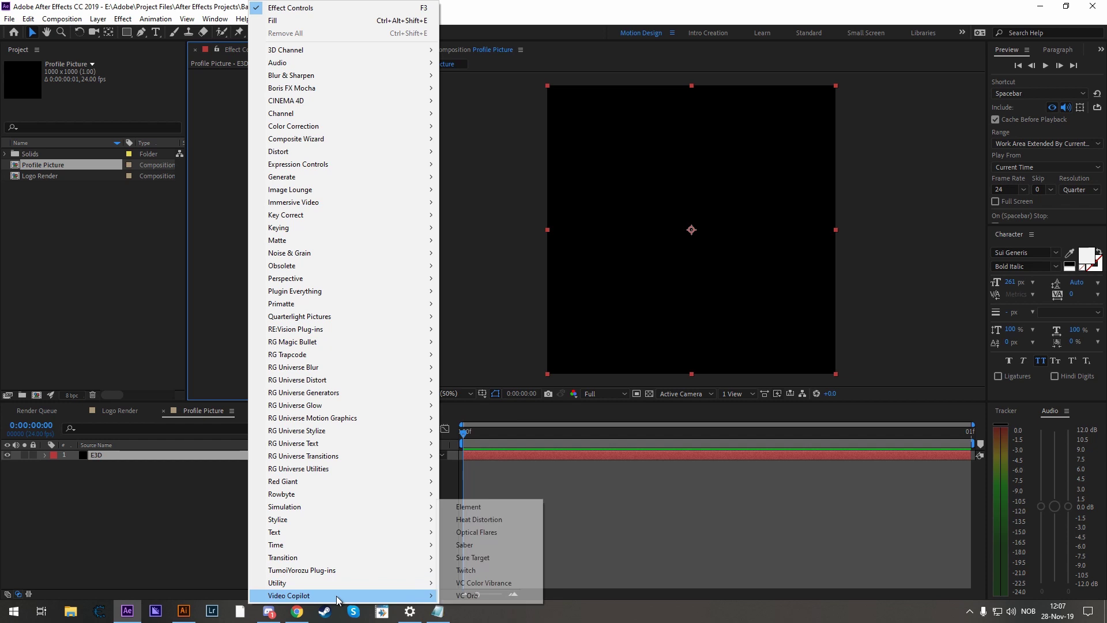
pyautogui.click(468, 507)
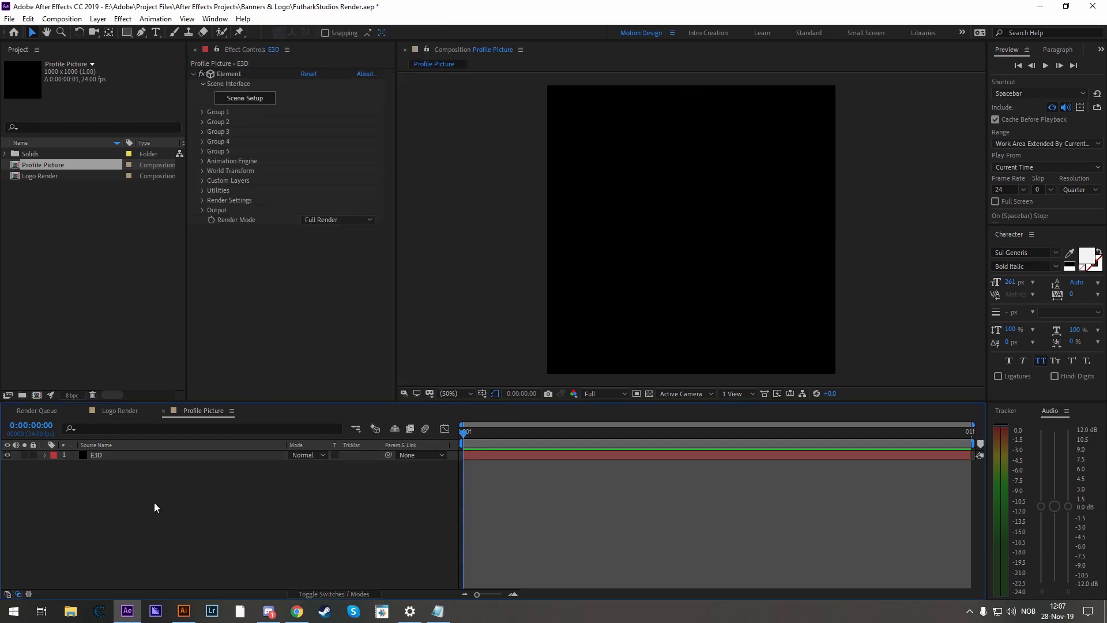
# Add a second black solid layer named Logo above the E3D layer
pyautogui.hotkey('ctrl', 'y')
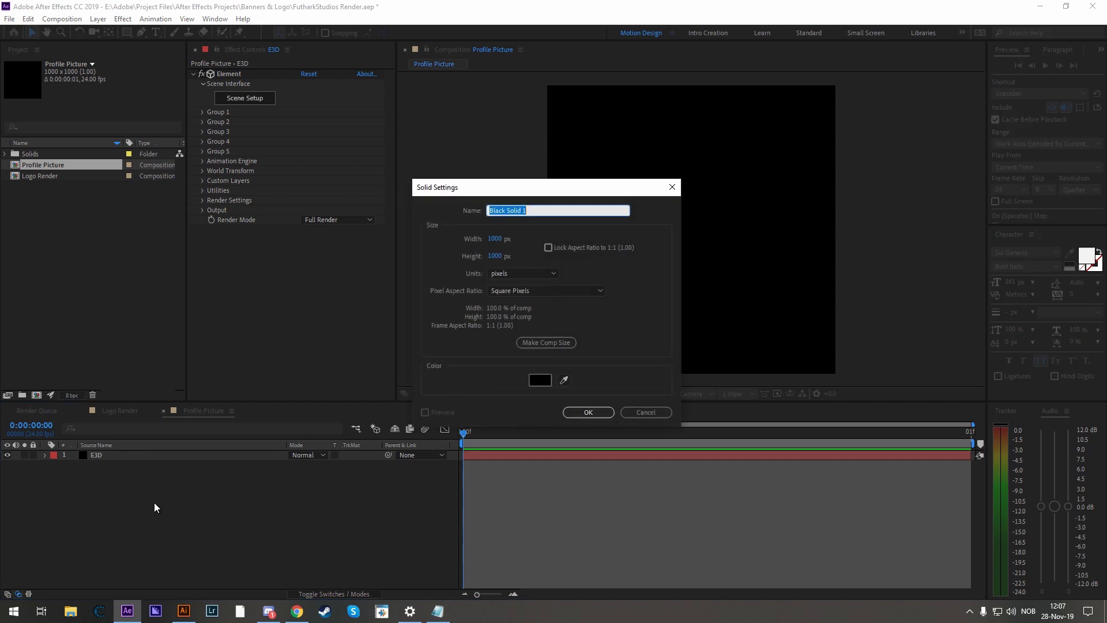
pyautogui.write('Logo')
pyautogui.press('Return')
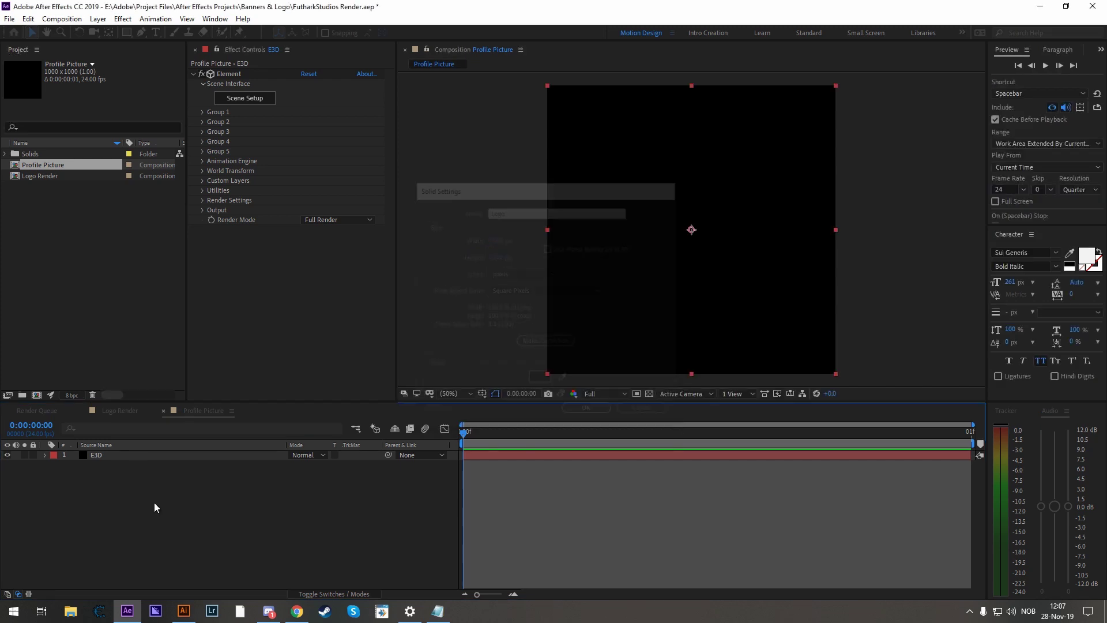
# Try drawing a closed, curved freeform mask on the Logo layer with the Pen tool
pyautogui.click(109, 466)
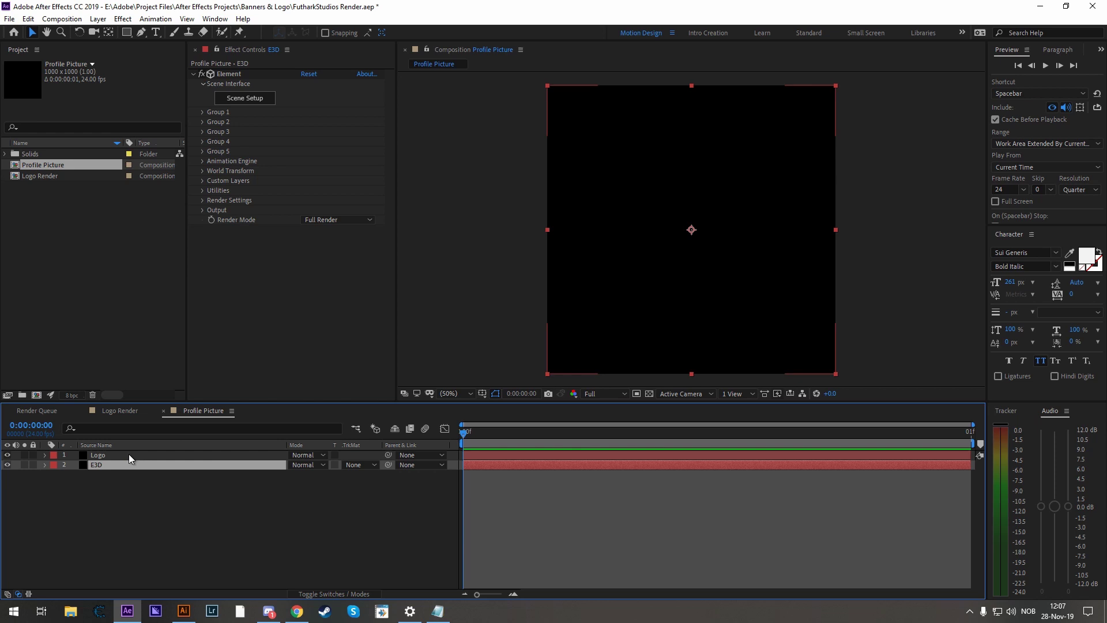
pyautogui.click(121, 456)
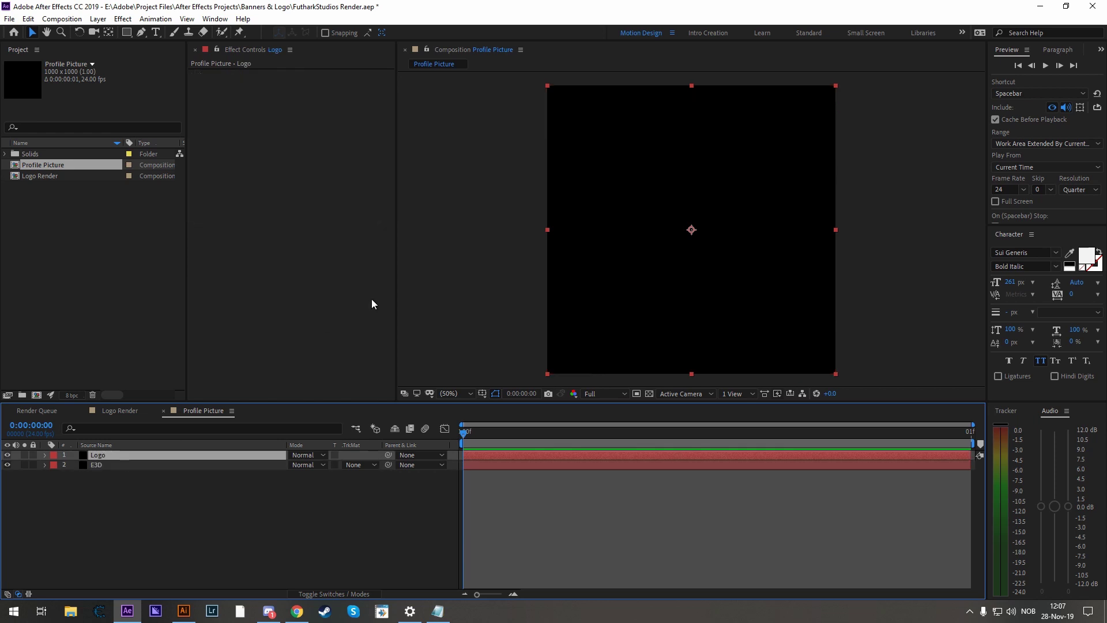
pyautogui.click(139, 36)
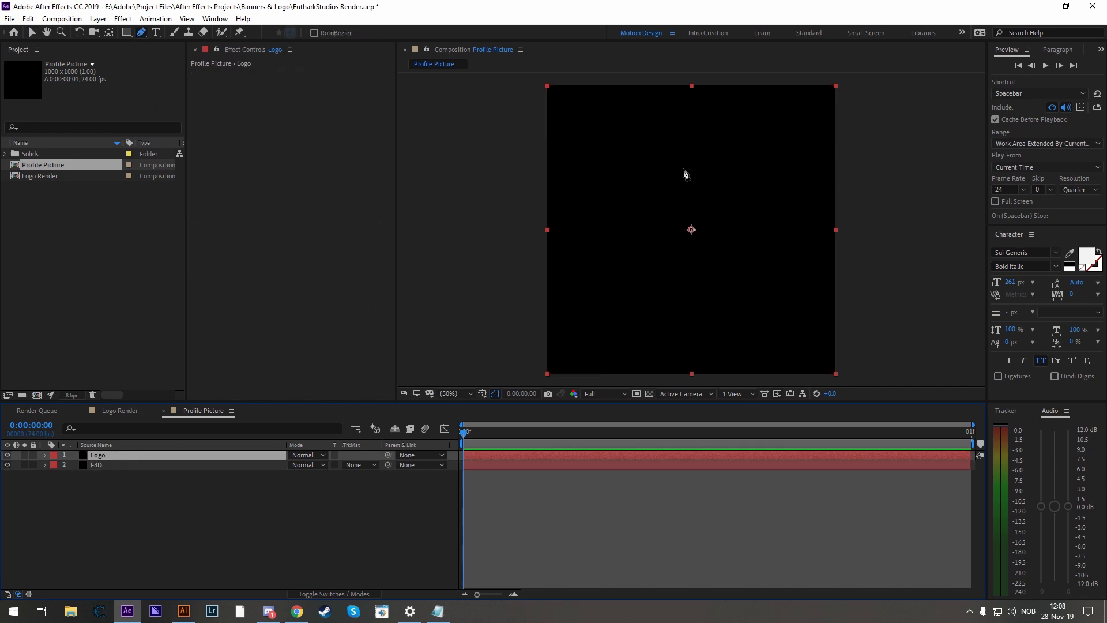
pyautogui.moveTo(683, 168); pyautogui.dragTo(722, 169)
pyautogui.moveTo(759, 244); pyautogui.dragTo(756, 297)
pyautogui.moveTo(677, 327); pyautogui.dragTo(721, 374)
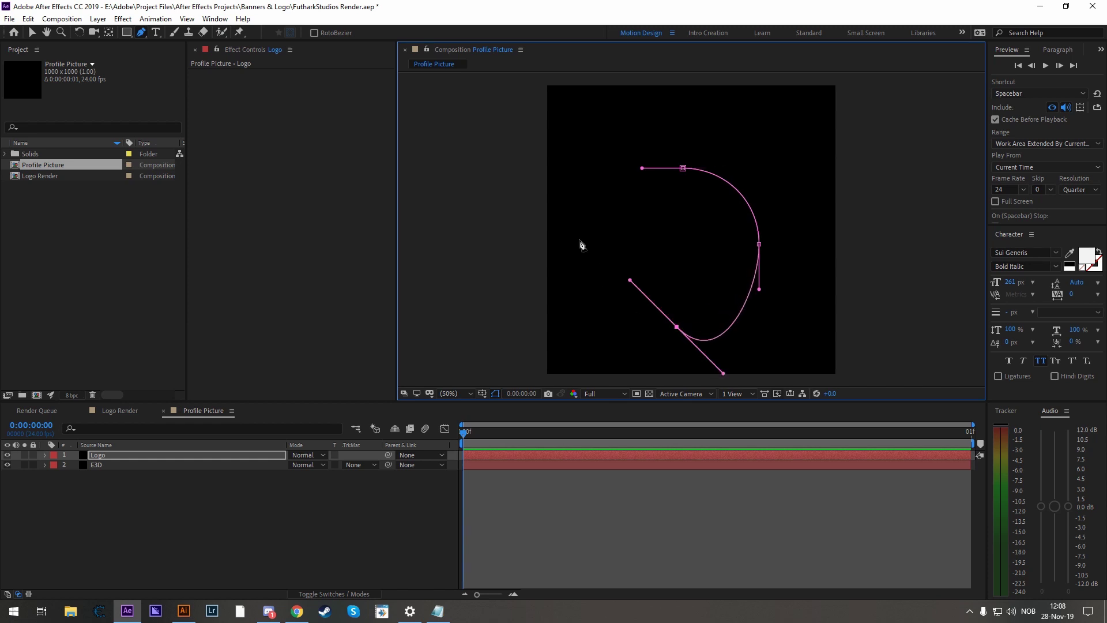
pyautogui.moveTo(577, 227); pyautogui.dragTo(594, 153)
pyautogui.click(683, 167)
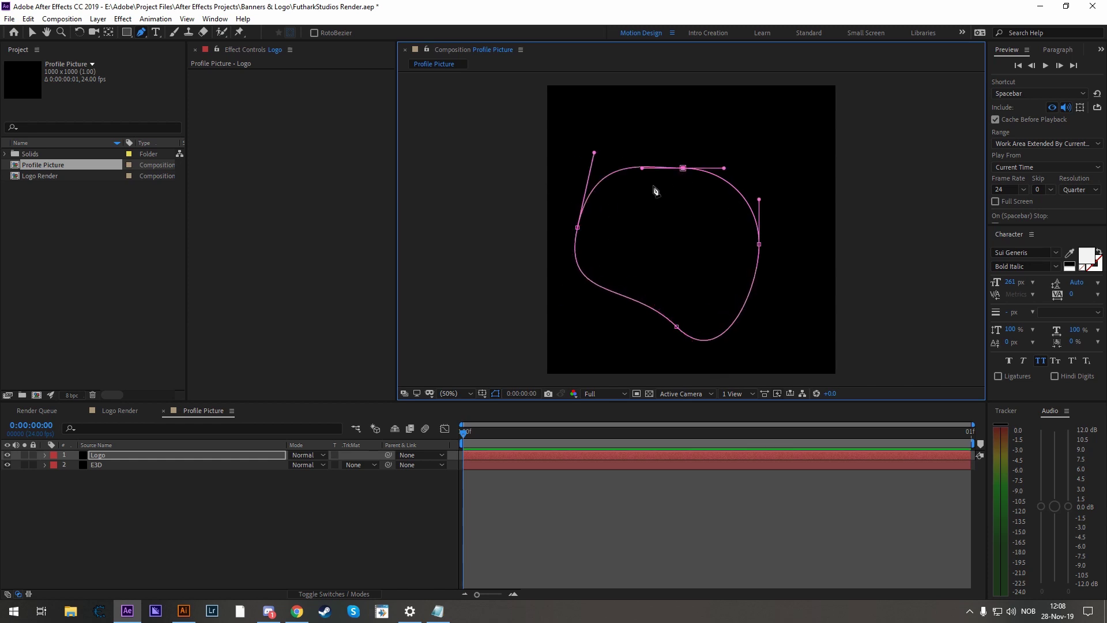
pyautogui.hotkey('ctrl', 'z')
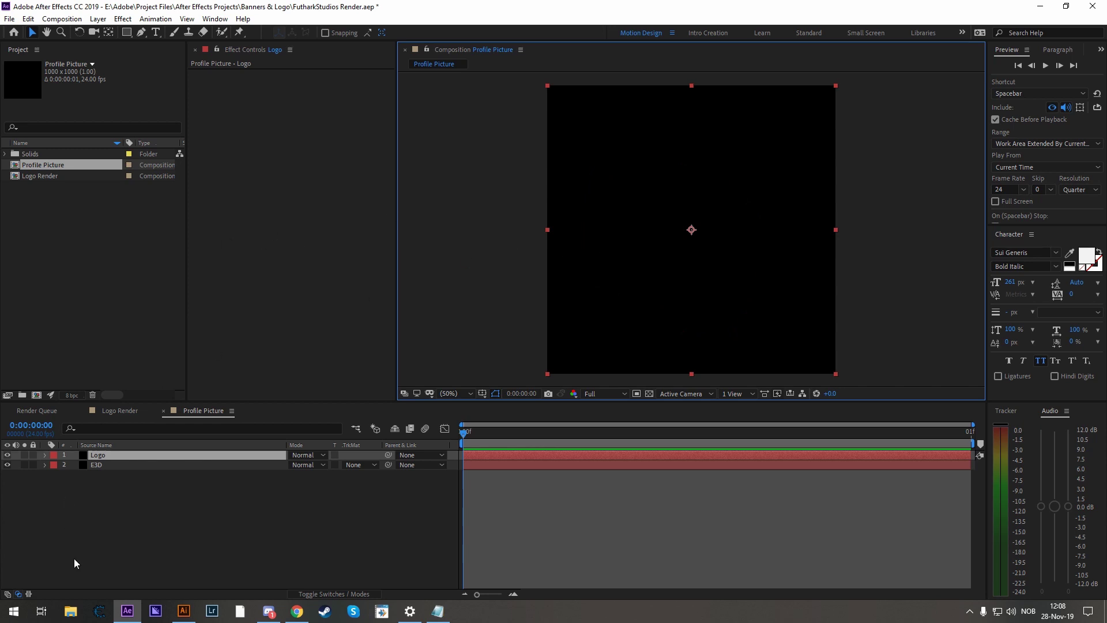
# Import the FutharkStudios Profile Picture PNG with the A logo from the Futhark folder and place it as a soloed layer beneath E3D
pyautogui.click(70, 611)
pyautogui.click(248, 316)
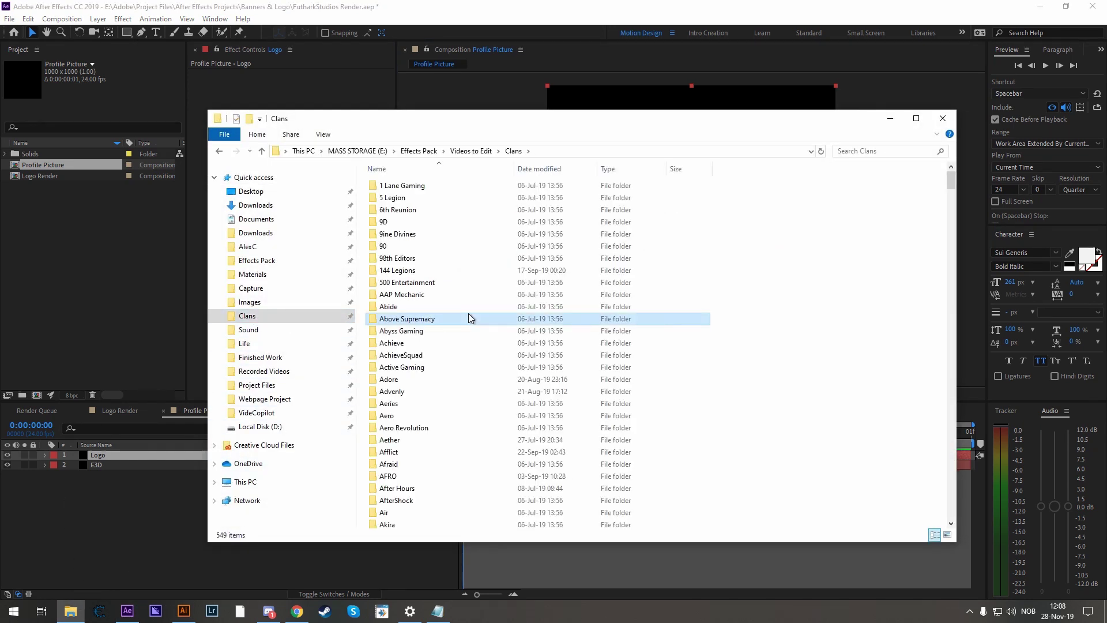
pyautogui.doubleClick(470, 317)
pyautogui.moveTo(593, 196); pyautogui.dragTo(101, 214)
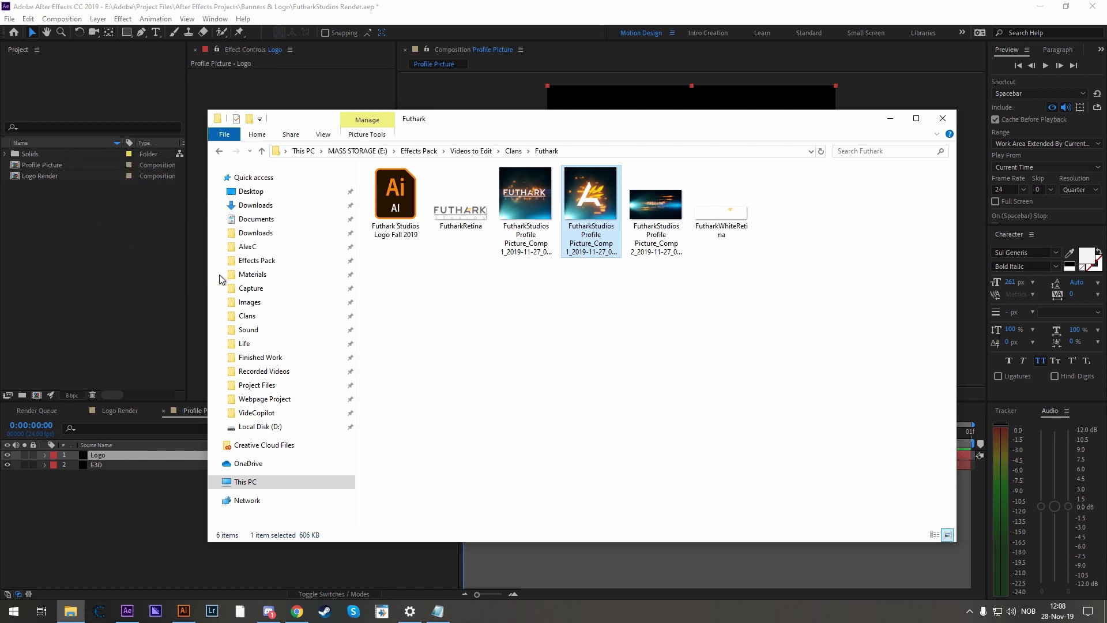
pyautogui.moveTo(46, 188); pyautogui.dragTo(99, 488)
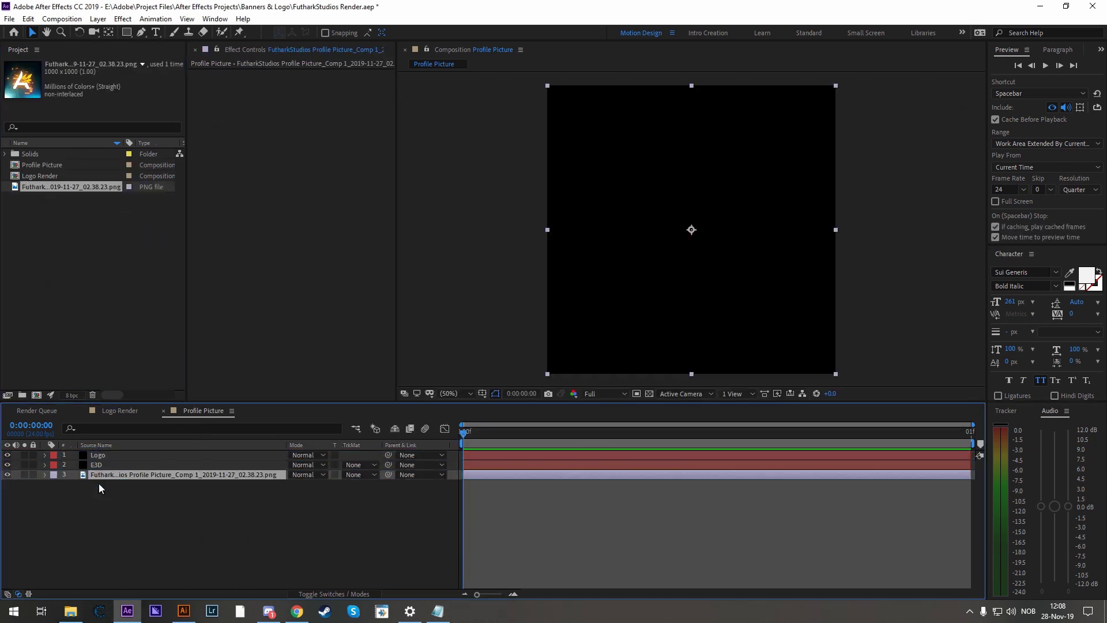
pyautogui.click(24, 475)
# Try tracing the outline of the white A in the reference image with a Pen tool mask
pyautogui.press('g')
pyautogui.scroll(2, 677, 162)
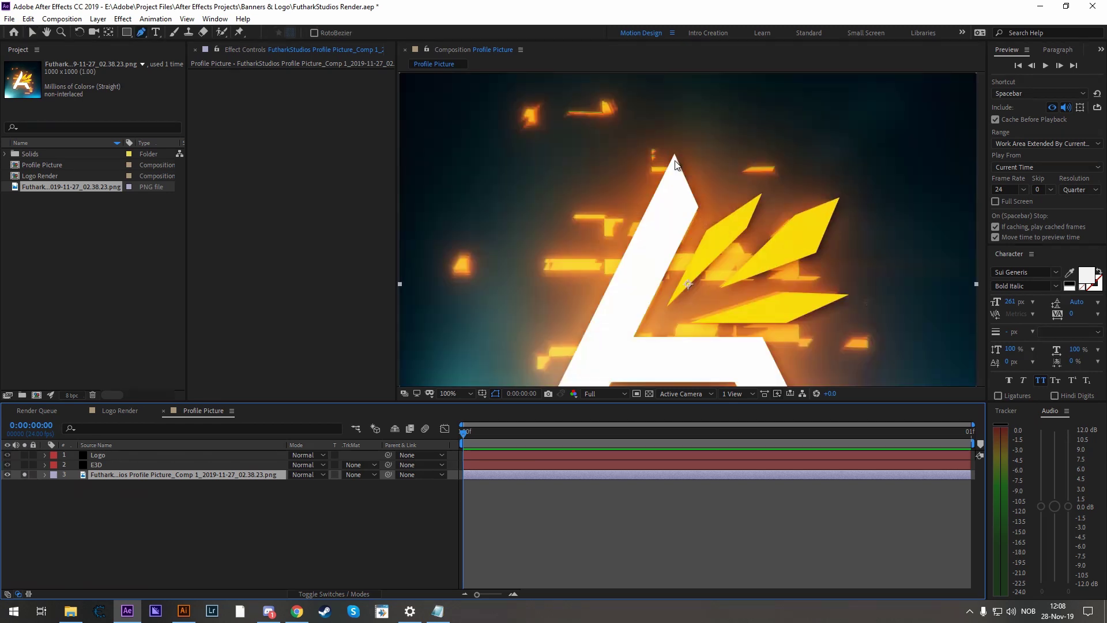
pyautogui.click(674, 155)
pyautogui.click(702, 215)
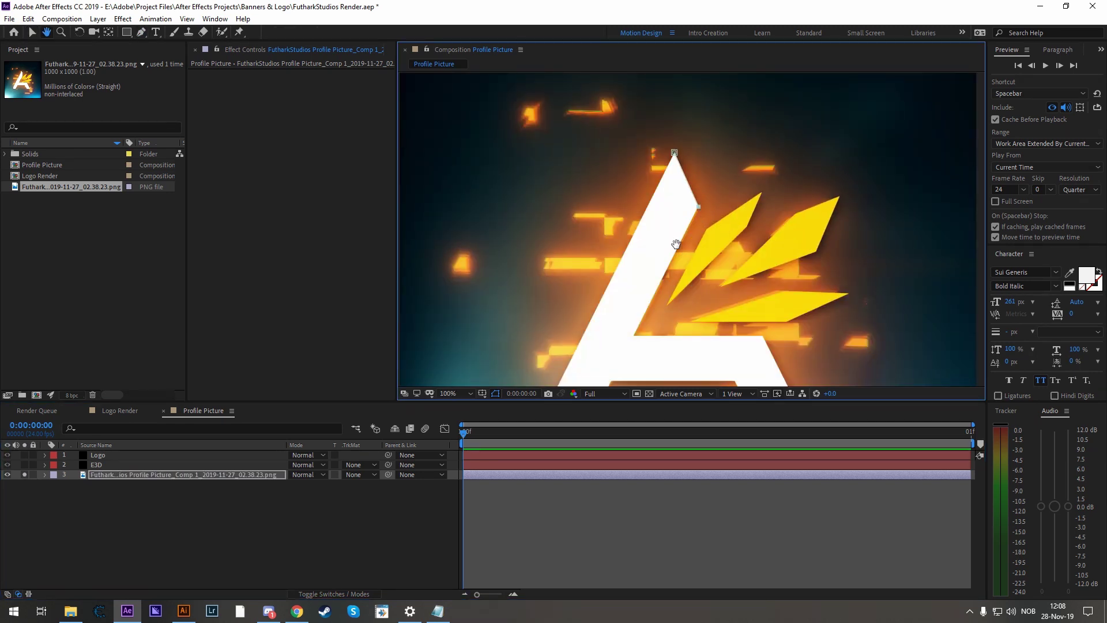
pyautogui.scroll(-4, 669, 245)
pyautogui.press('h')
pyautogui.press('g')
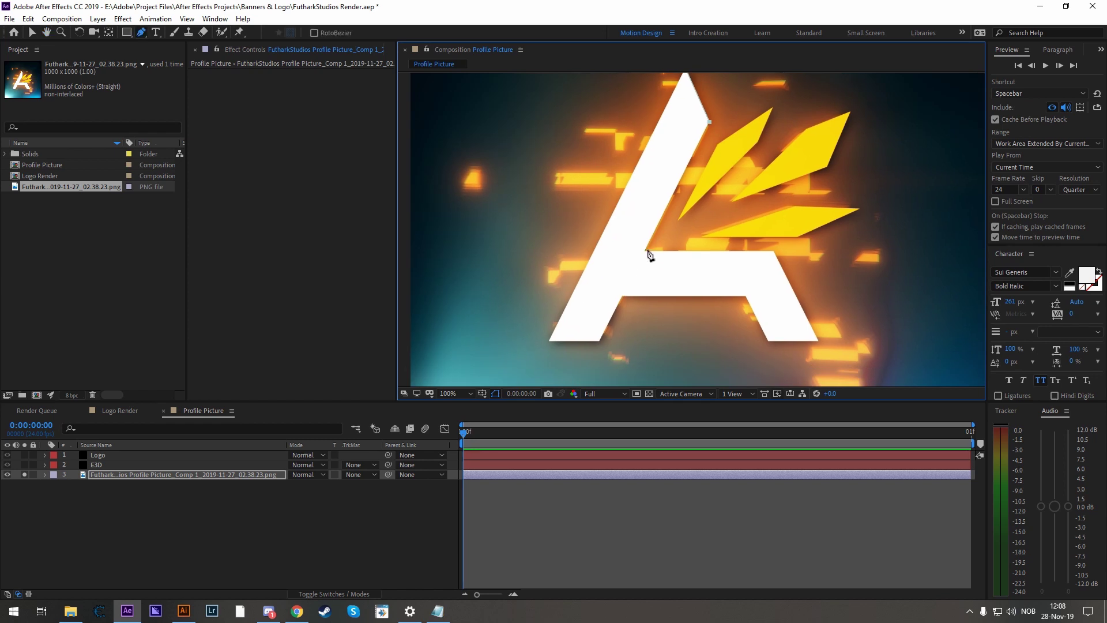
pyautogui.click(645, 251)
pyautogui.click(774, 251)
pyautogui.moveTo(559, 246); pyautogui.dragTo(582, 252)
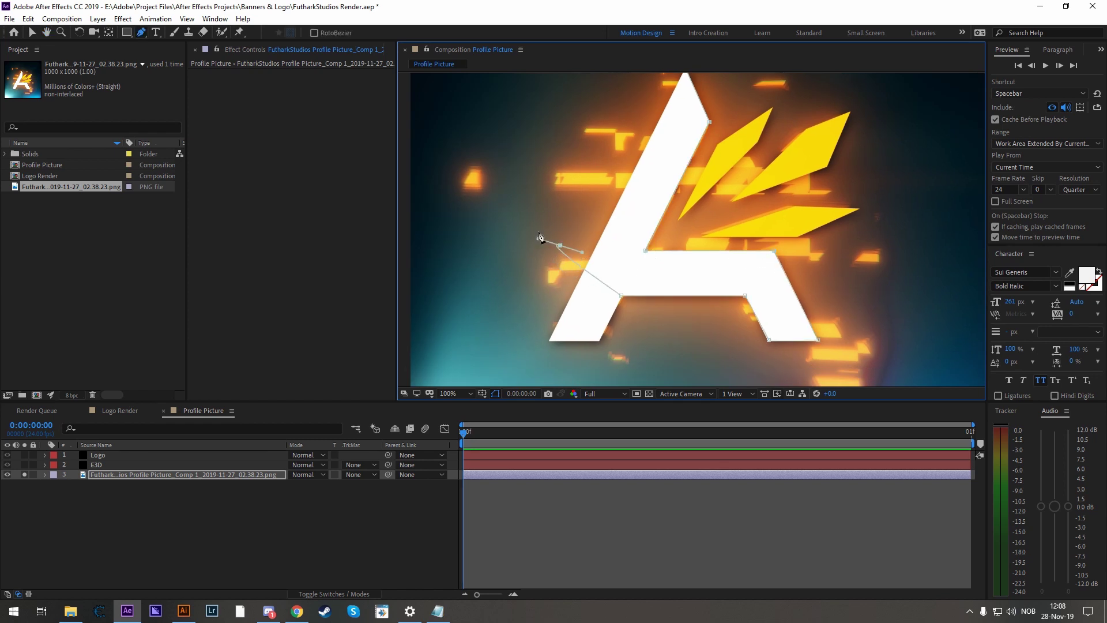
pyautogui.moveTo(539, 201); pyautogui.dragTo(519, 188)
pyautogui.scroll(-2, 623, 213)
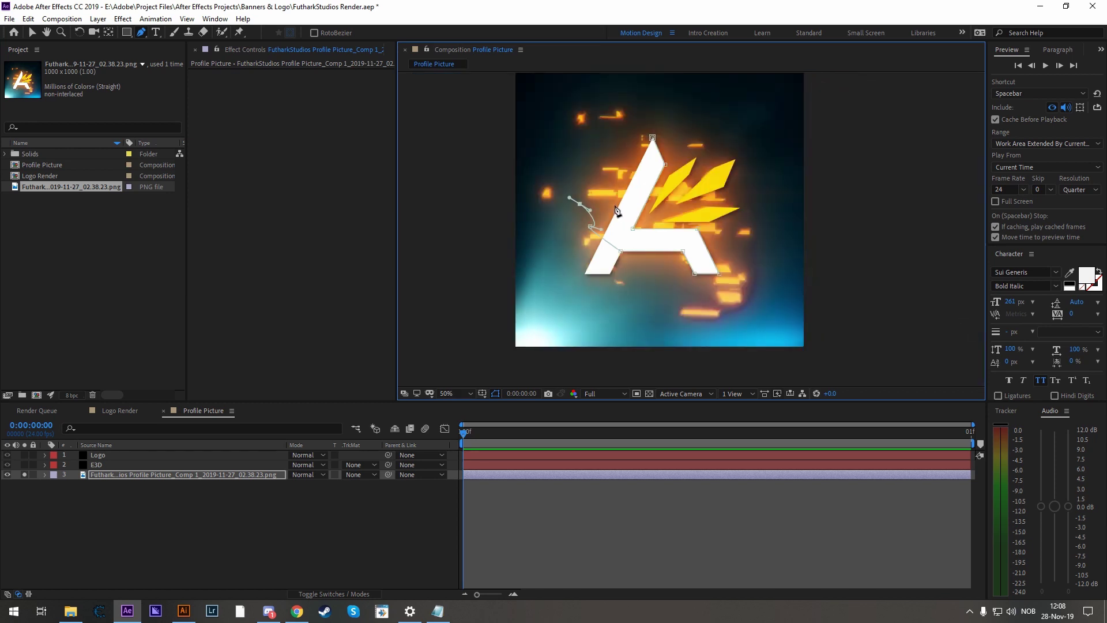
# Delete the traced mask and remove the reference image layer from the composition
pyautogui.press('Delete')
pyautogui.press('Delete')
pyautogui.press('v')
pyautogui.click(143, 476)
pyautogui.press('Delete')
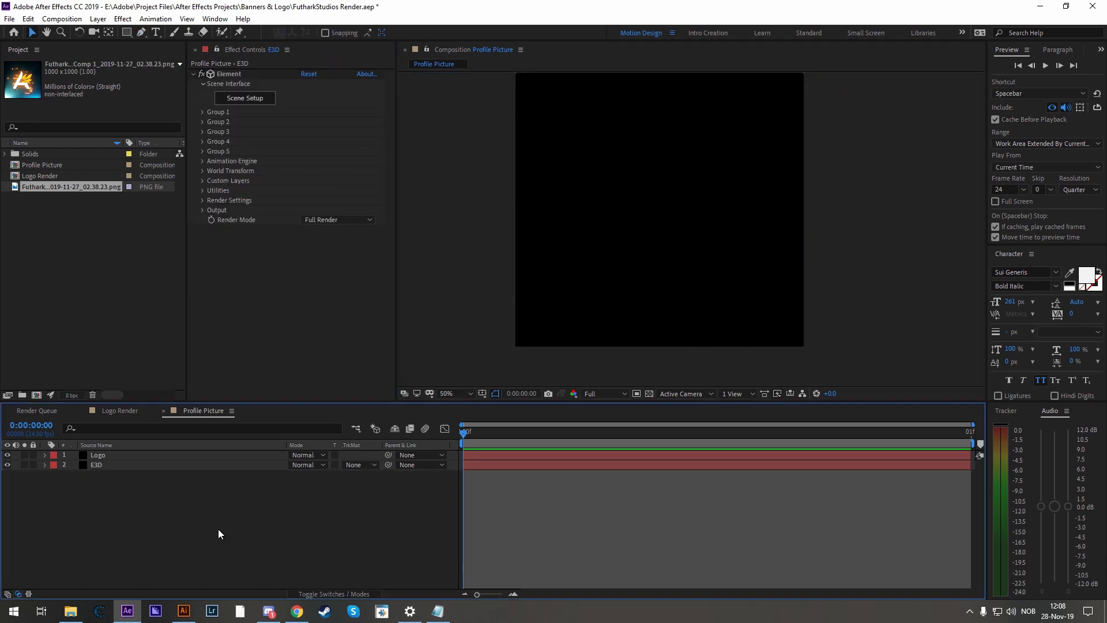
# Switch to Illustrator, copy the large A logo's paths, and paste them as masks onto the Logo layer in After Effects
pyautogui.click(184, 611)
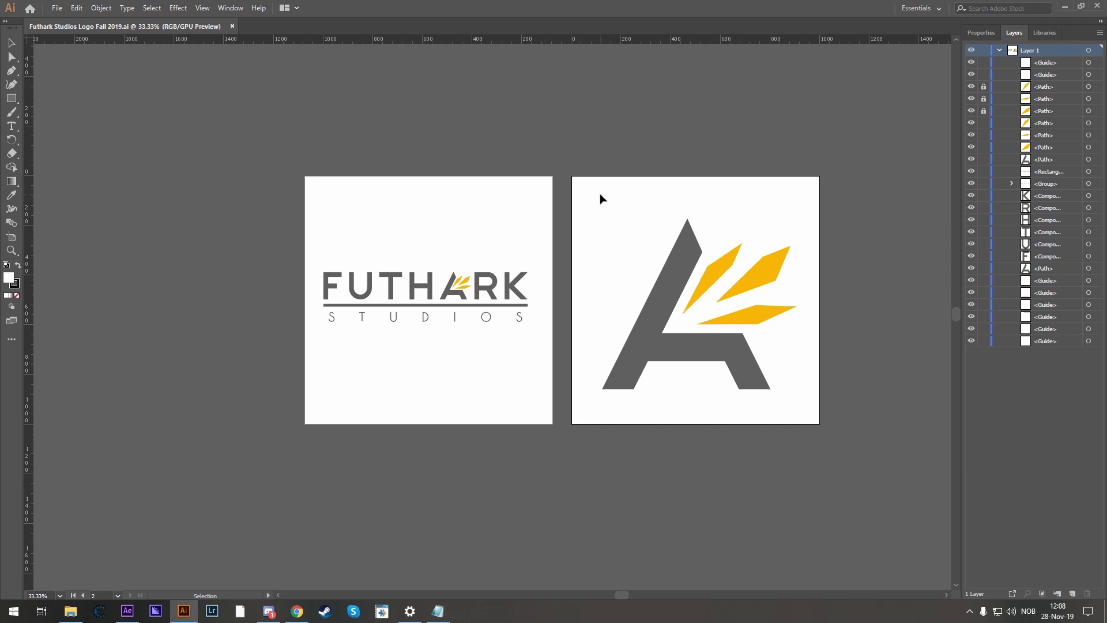
pyautogui.moveTo(600, 198); pyautogui.dragTo(797, 421)
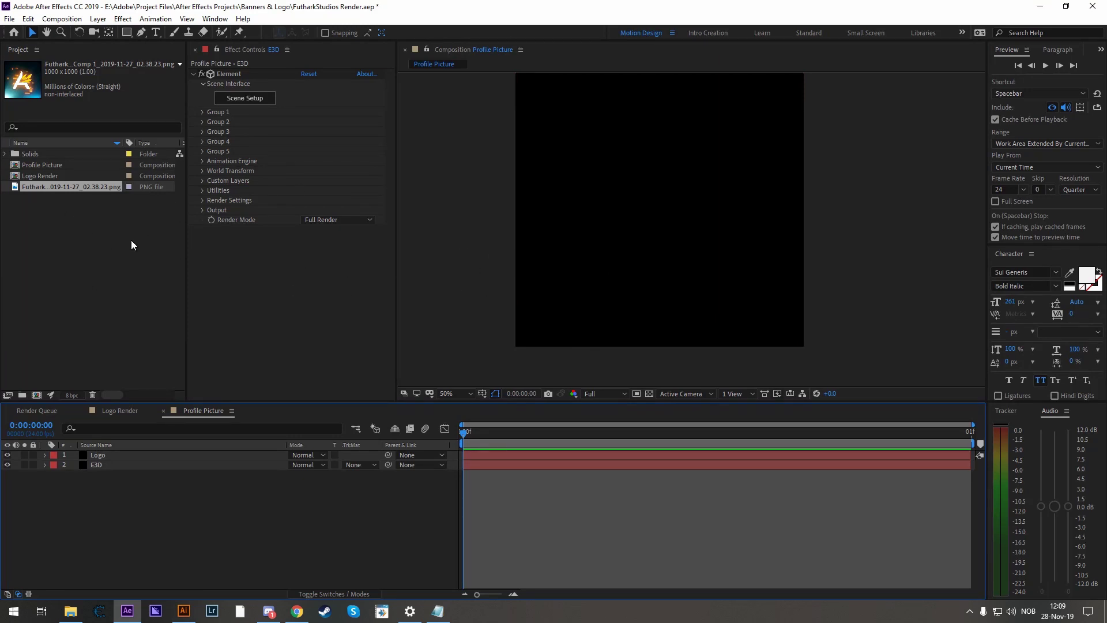
pyautogui.click(123, 456)
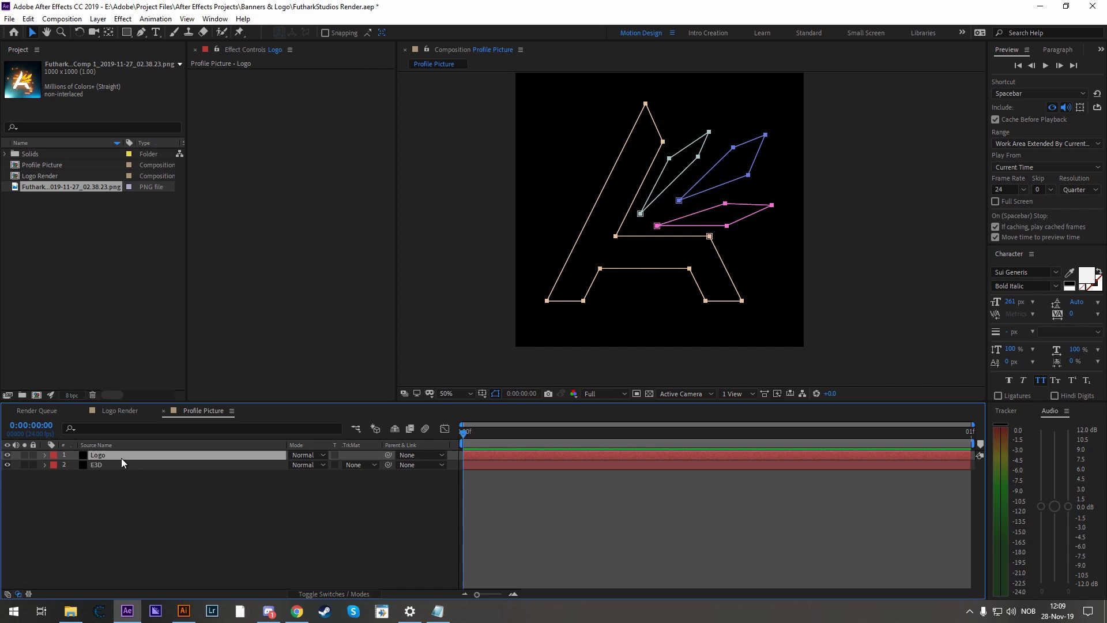
# Move the Logo layer below the E3D layer and hide it
pyautogui.moveTo(121, 458); pyautogui.dragTo(73, 466)
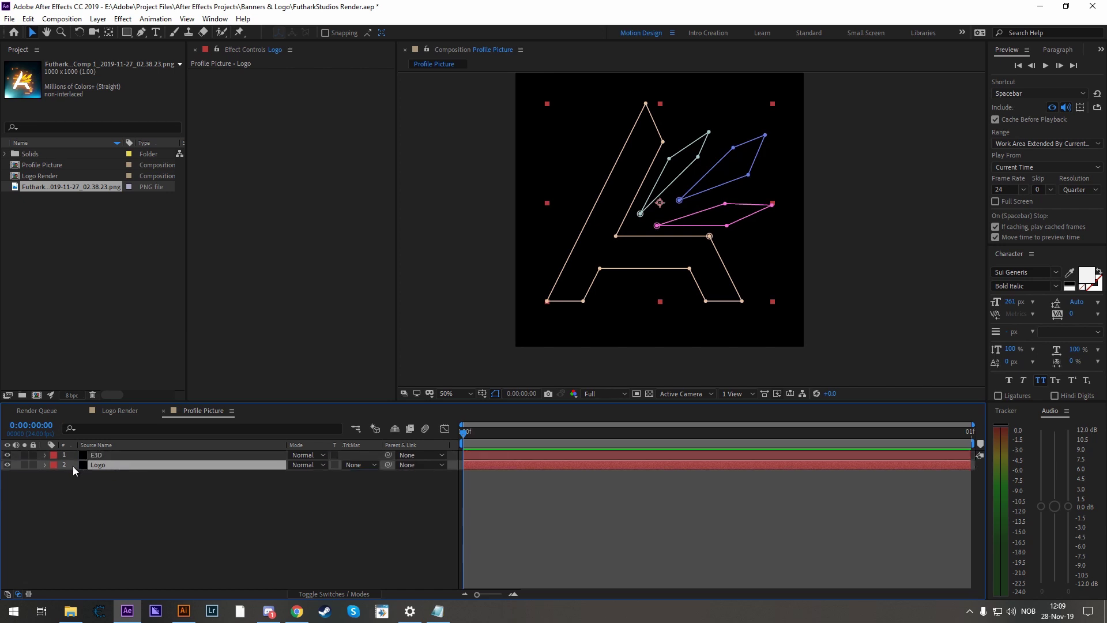
pyautogui.click(8, 464)
# Set the Logo layer as Path Layer 1 in the Element effect's custom text and masks on the E3D layer
pyautogui.click(123, 455)
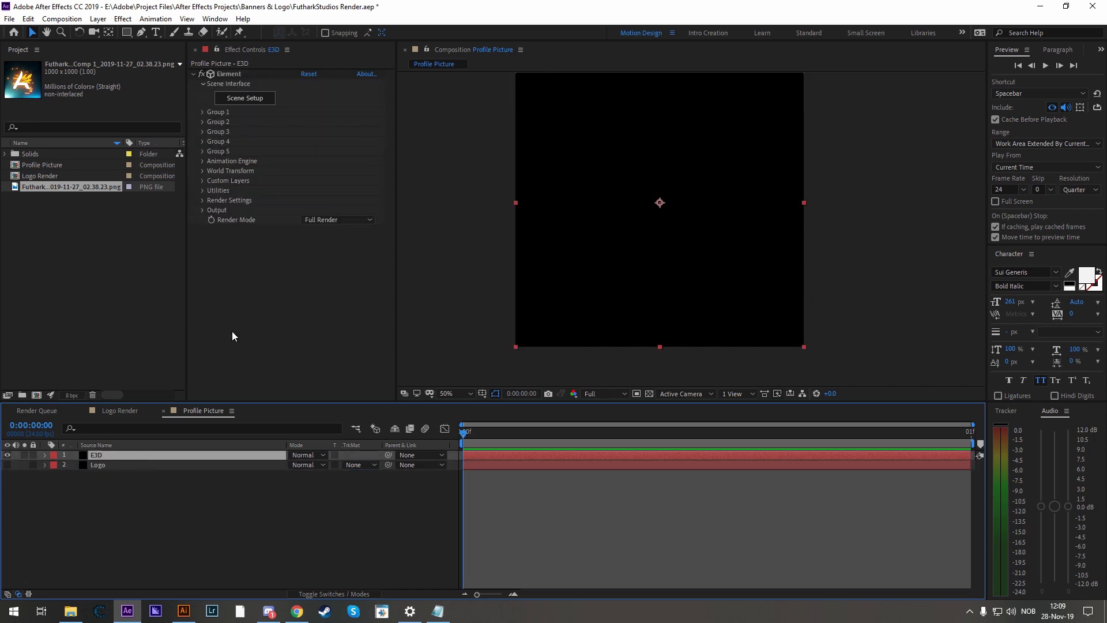
pyautogui.click(202, 180)
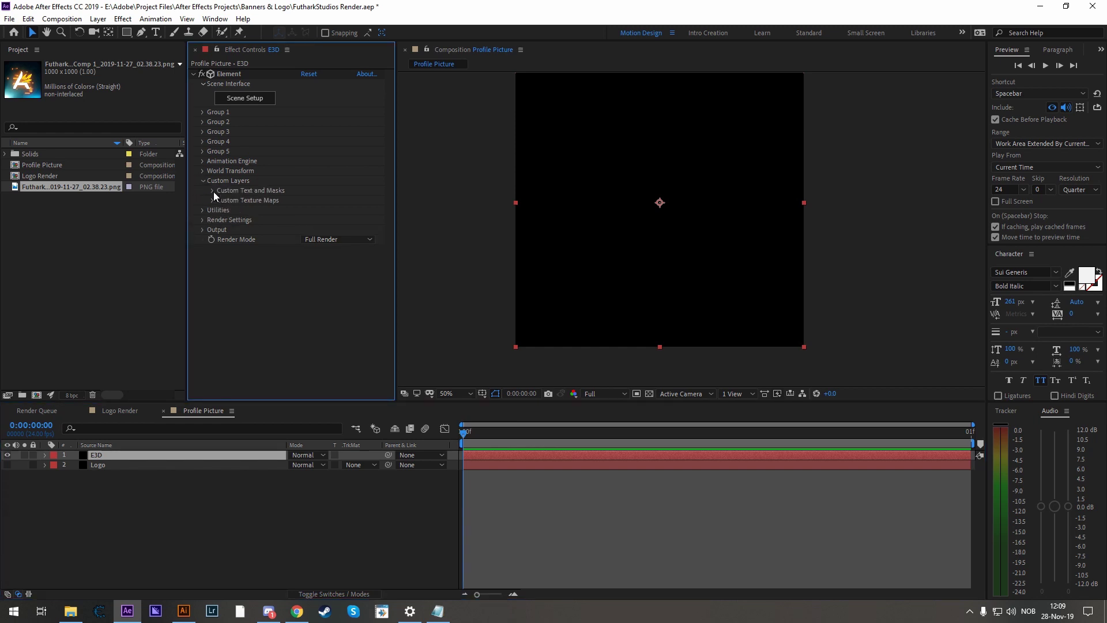
pyautogui.click(212, 191)
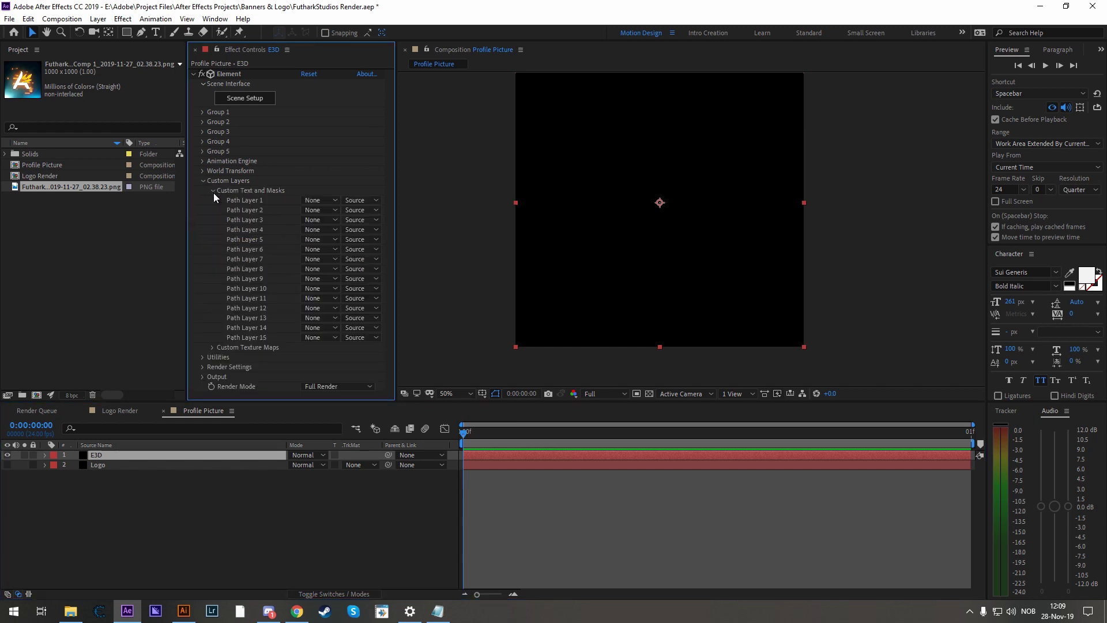
pyautogui.click(318, 200)
pyautogui.click(353, 242)
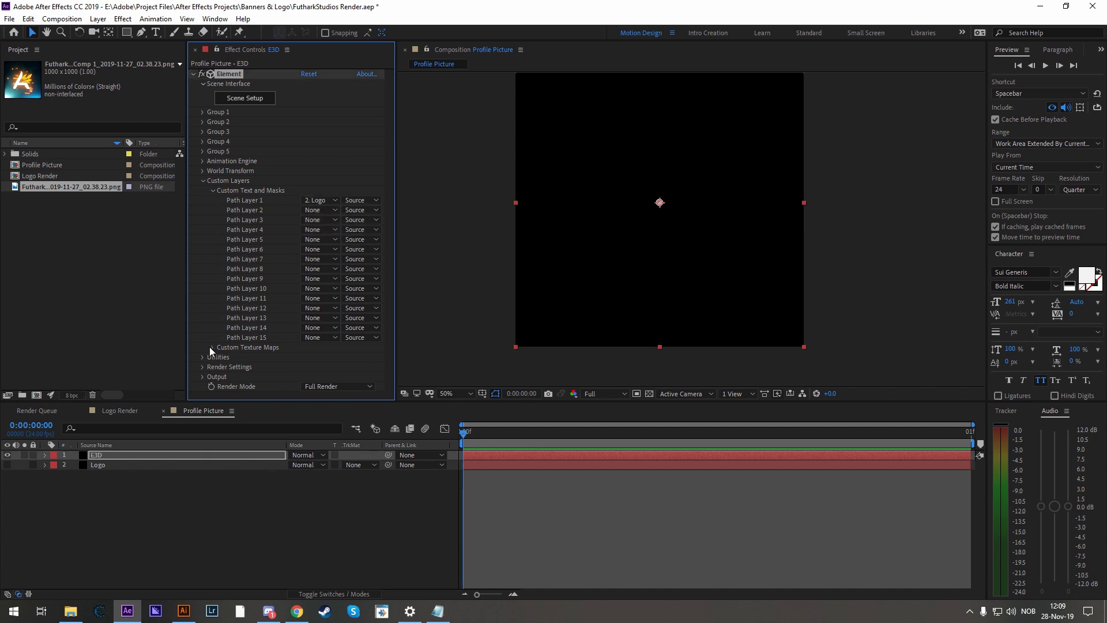
pyautogui.click(203, 180)
# Open Element's Scene Setup and extrude the logo paths into a 3D model
pyautogui.click(271, 96)
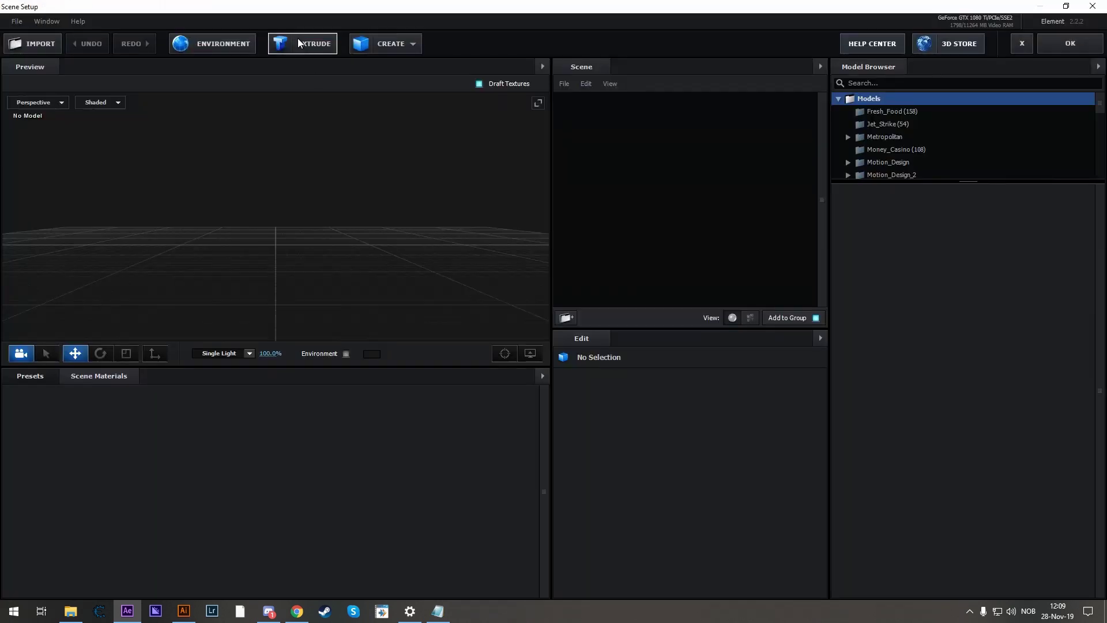
pyautogui.click(298, 43)
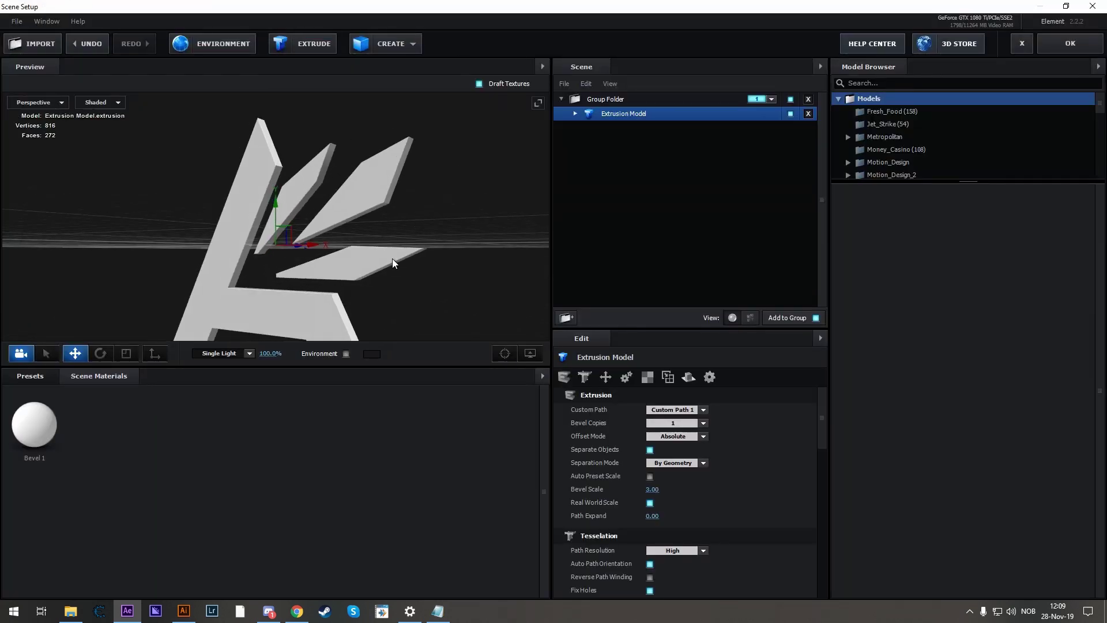
pyautogui.moveTo(392, 259); pyautogui.dragTo(333, 215)
pyautogui.scroll(-3, 334, 215)
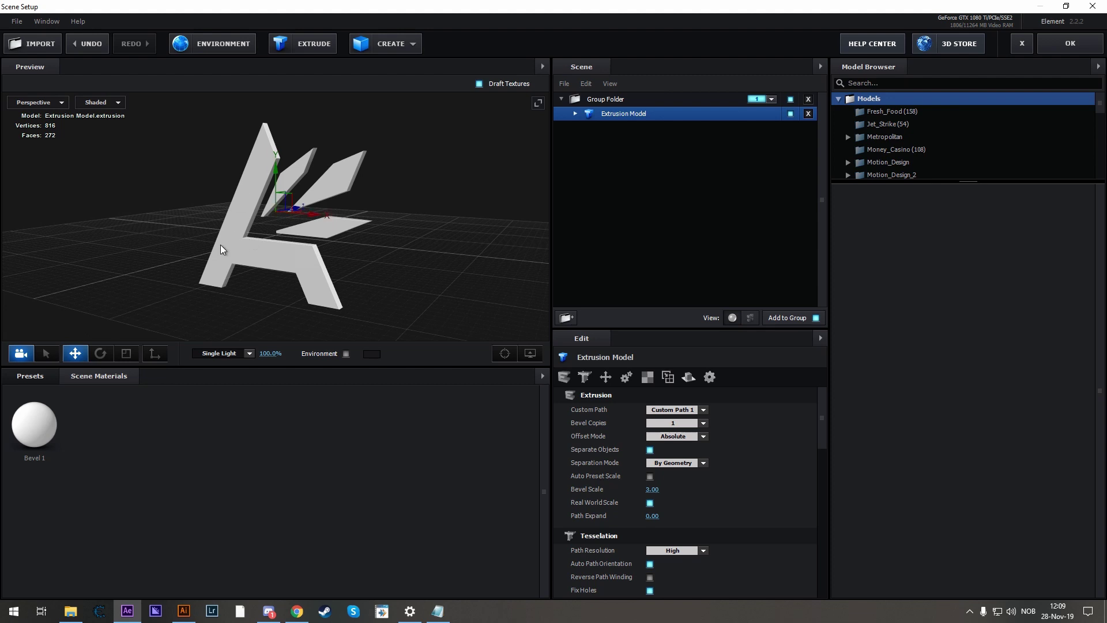
pyautogui.moveTo(220, 244); pyautogui.dragTo(35, 377)
# Apply the Blue preset from the Physical bevels to the extruded logo
pyautogui.click(34, 376)
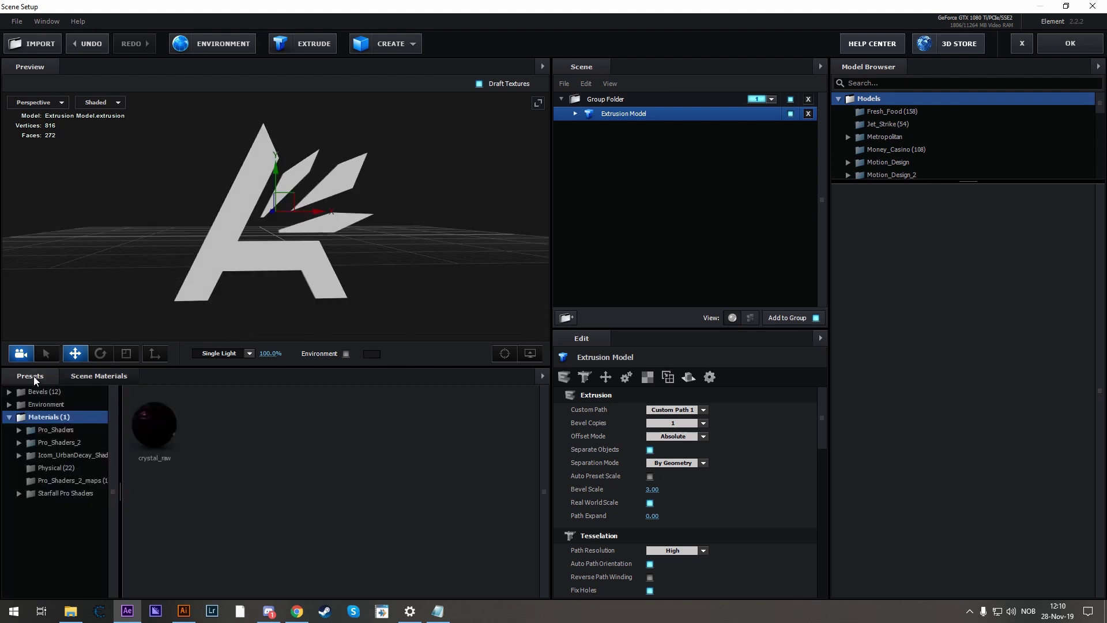
pyautogui.click(64, 403)
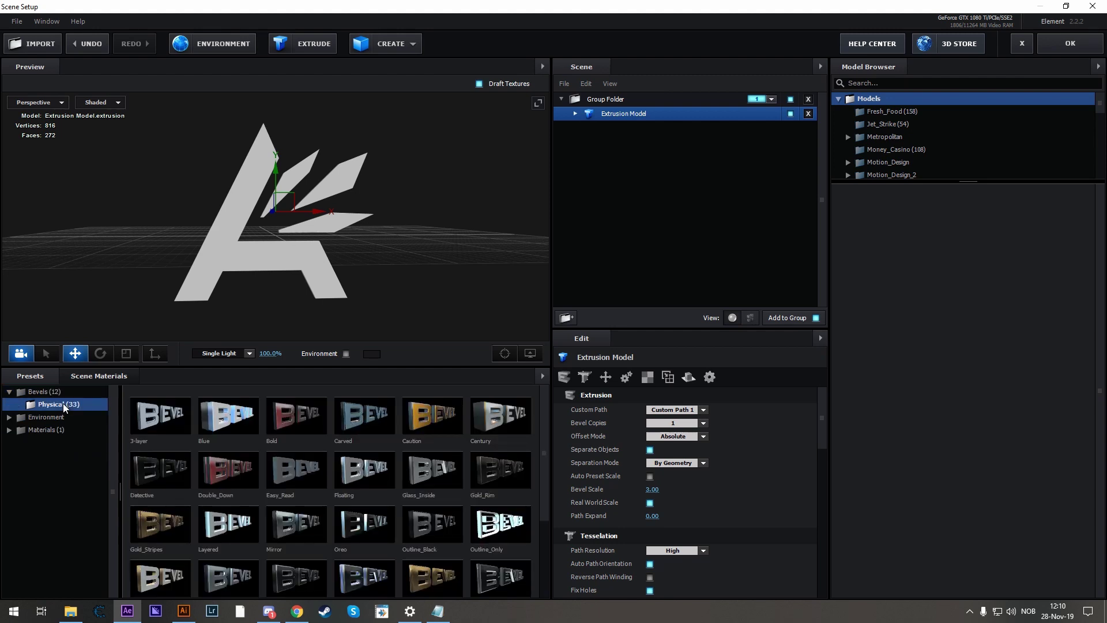
pyautogui.click(223, 423)
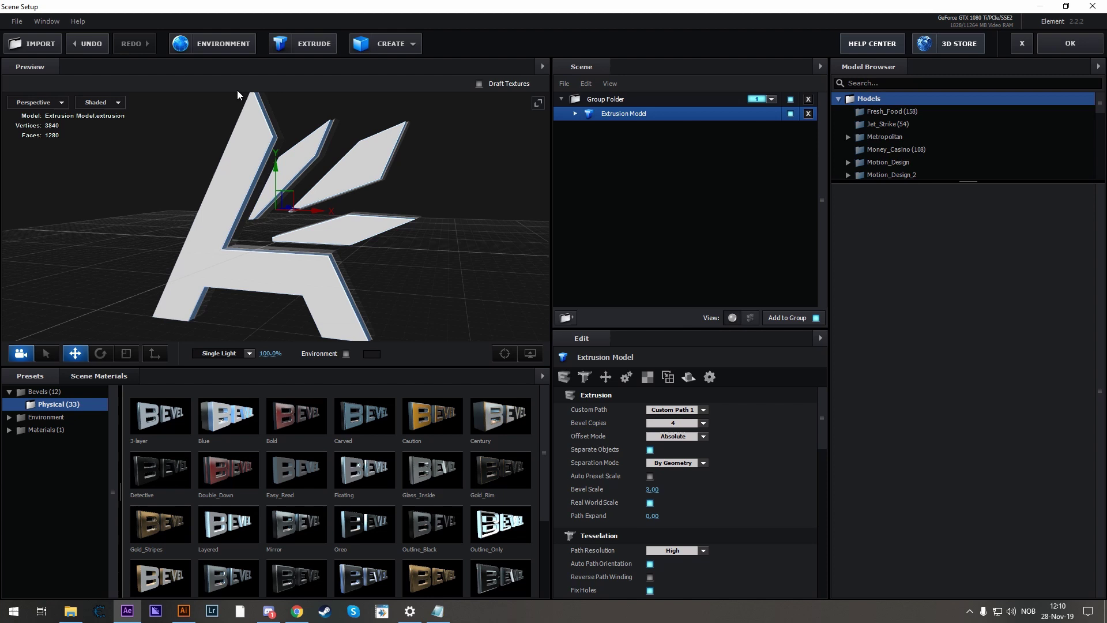
# Replace the scene's environment texture with Basic_2K_05.dds and check the reflections on the logo
pyautogui.click(190, 46)
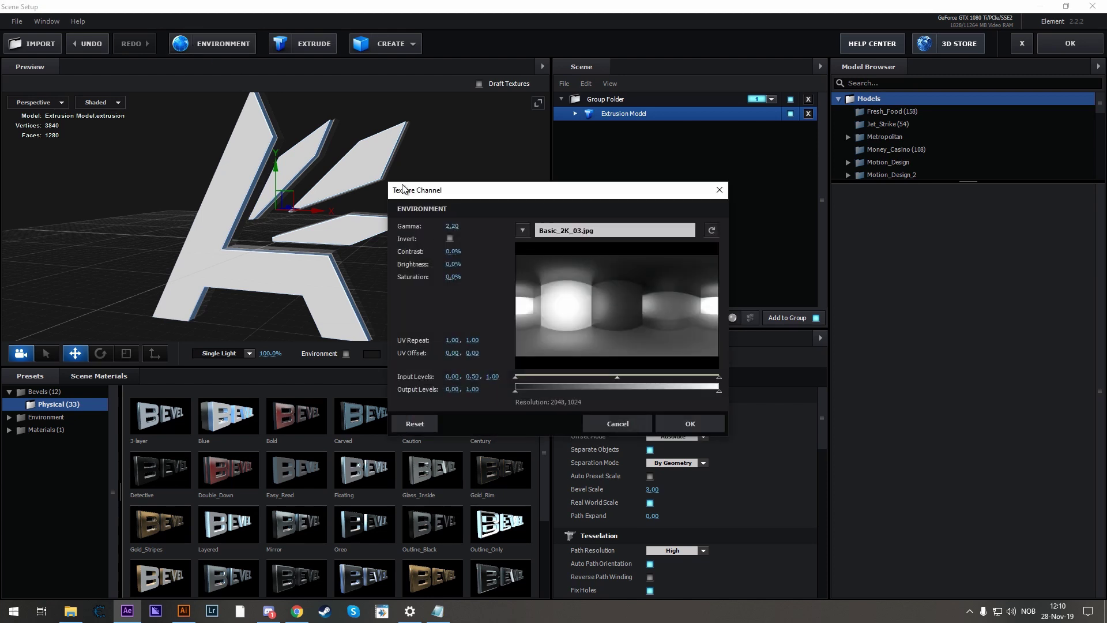
pyautogui.click(583, 229)
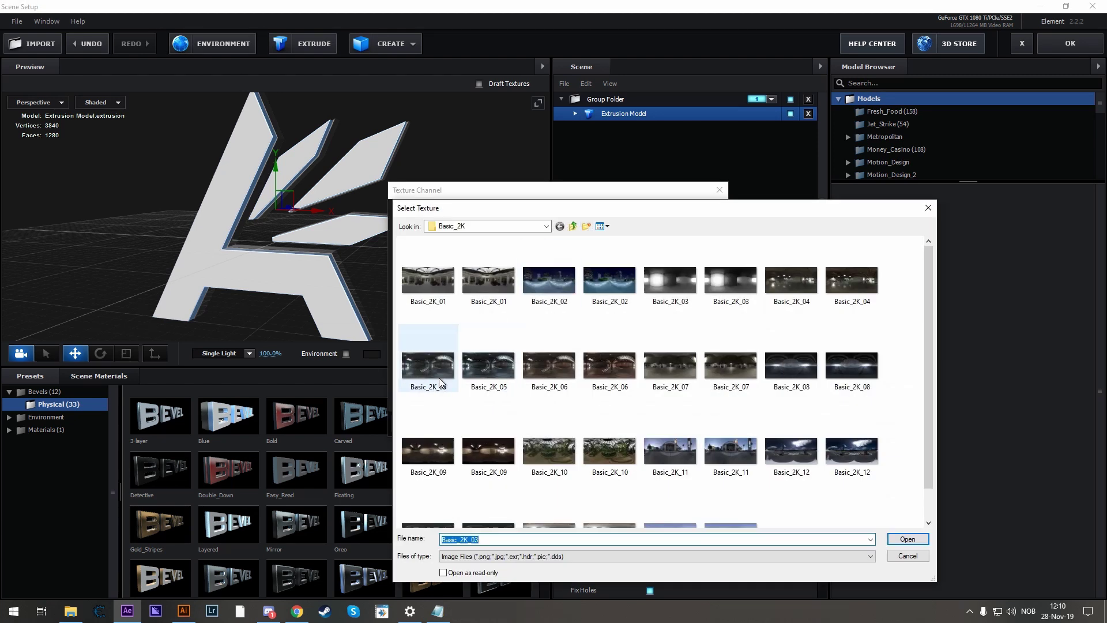
pyautogui.doubleClick(431, 361)
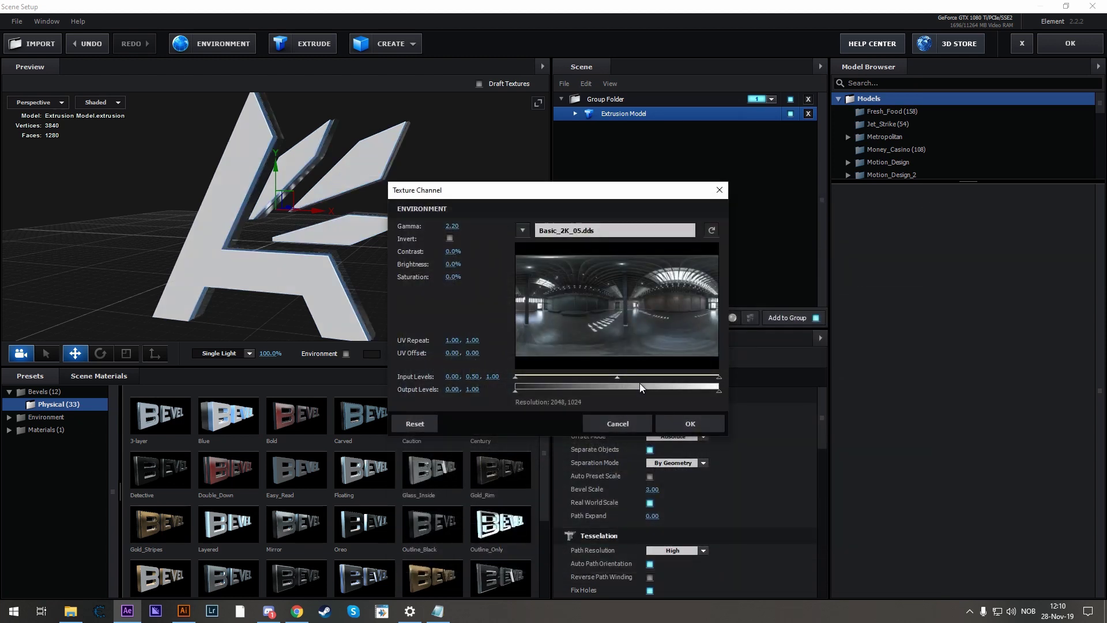
pyautogui.click(686, 420)
pyautogui.moveTo(361, 249); pyautogui.dragTo(312, 209)
pyautogui.moveTo(402, 234); pyautogui.dragTo(369, 268)
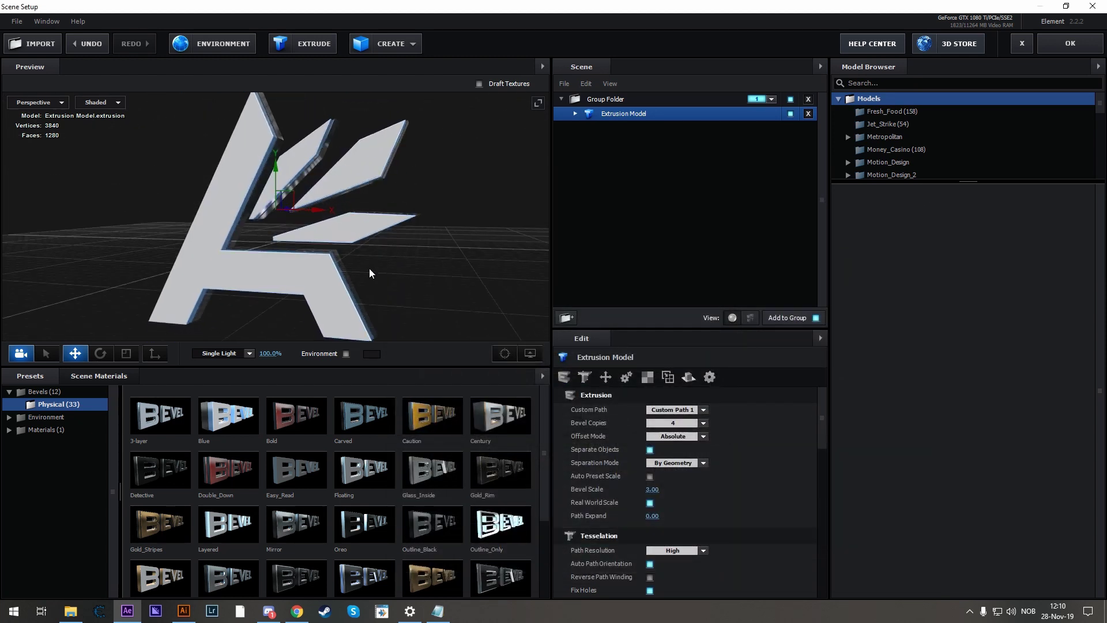
pyautogui.moveTo(414, 221)
pyautogui.mouseDown()
pyautogui.moveTo(379, 232)
pyautogui.moveTo(369, 224)
pyautogui.mouseUp()
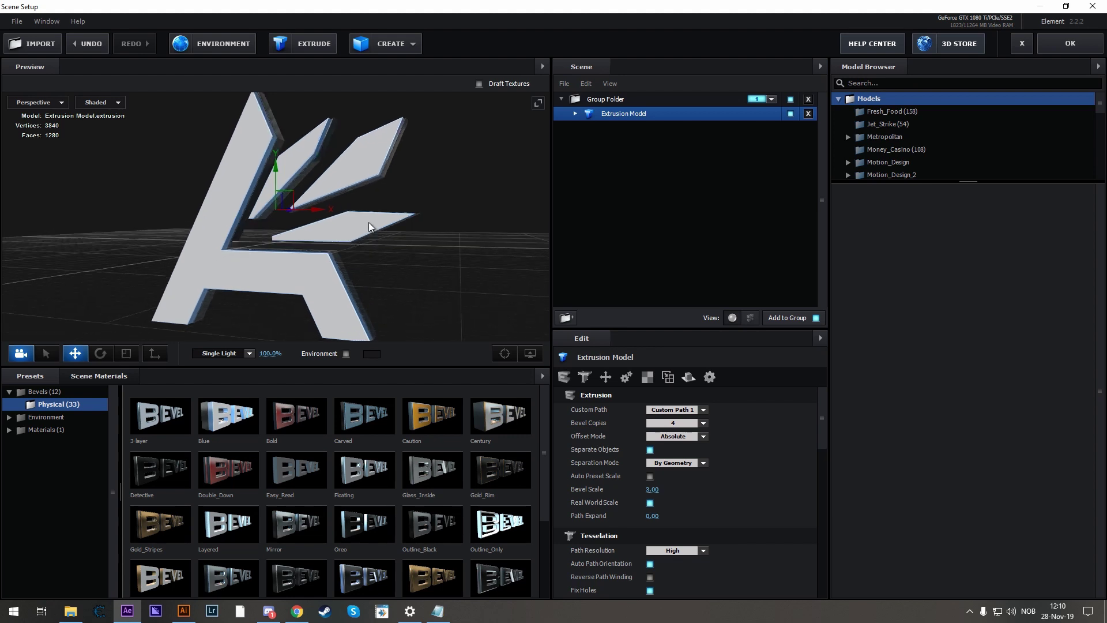
# Set Expand Edges of the extrusion model's Shiny_Light bevel to 1.48
pyautogui.click(576, 114)
pyautogui.click(615, 141)
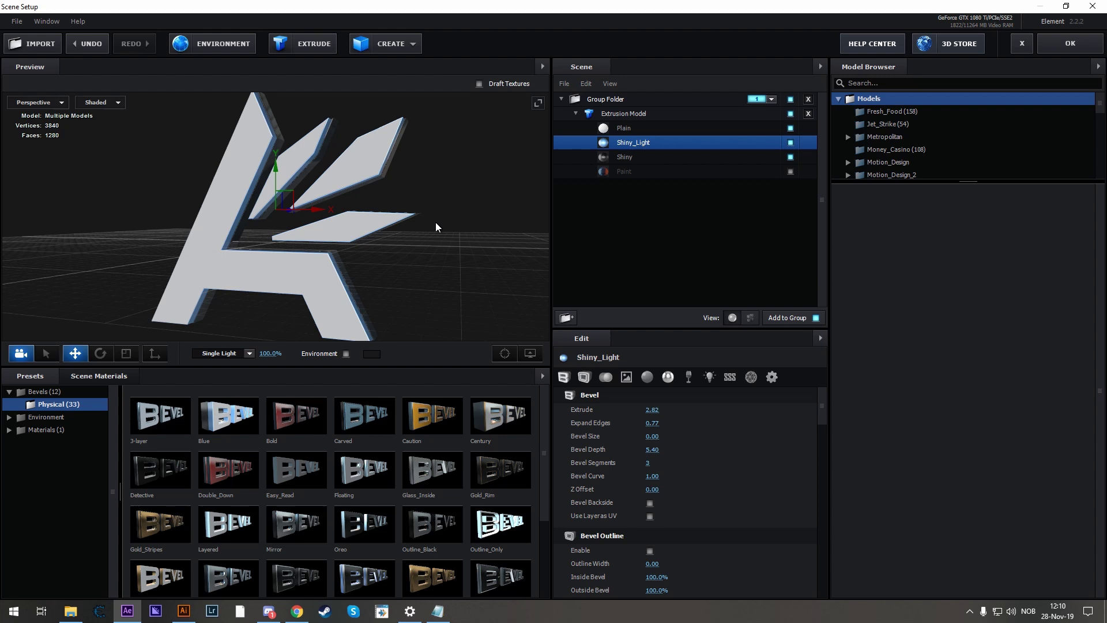
pyautogui.moveTo(435, 223); pyautogui.dragTo(307, 195)
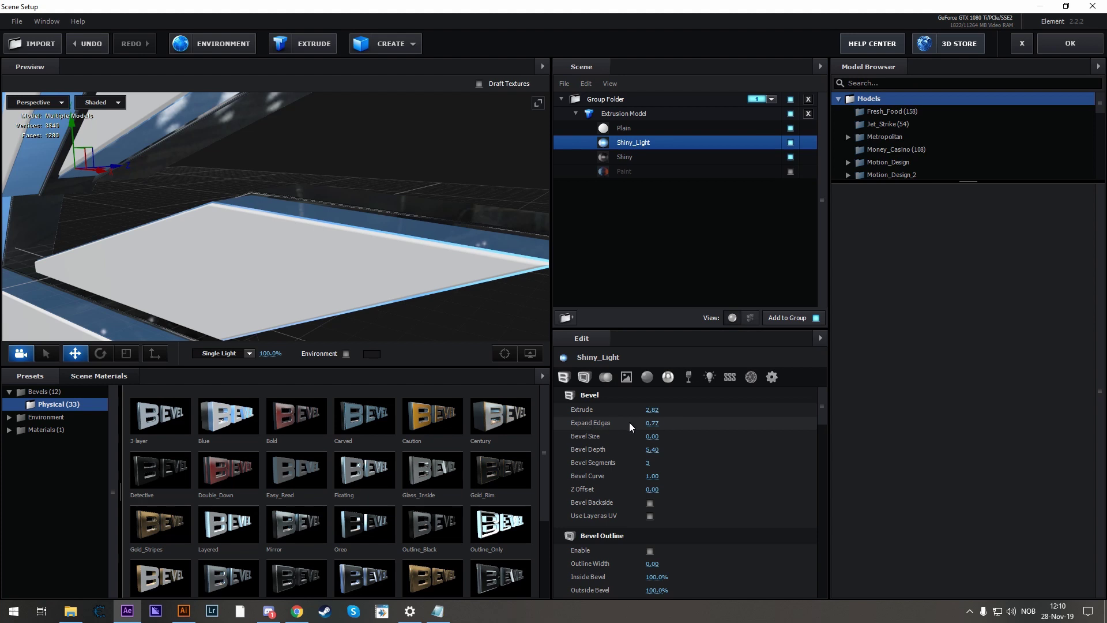
pyautogui.moveTo(654, 423); pyautogui.dragTo(691, 421)
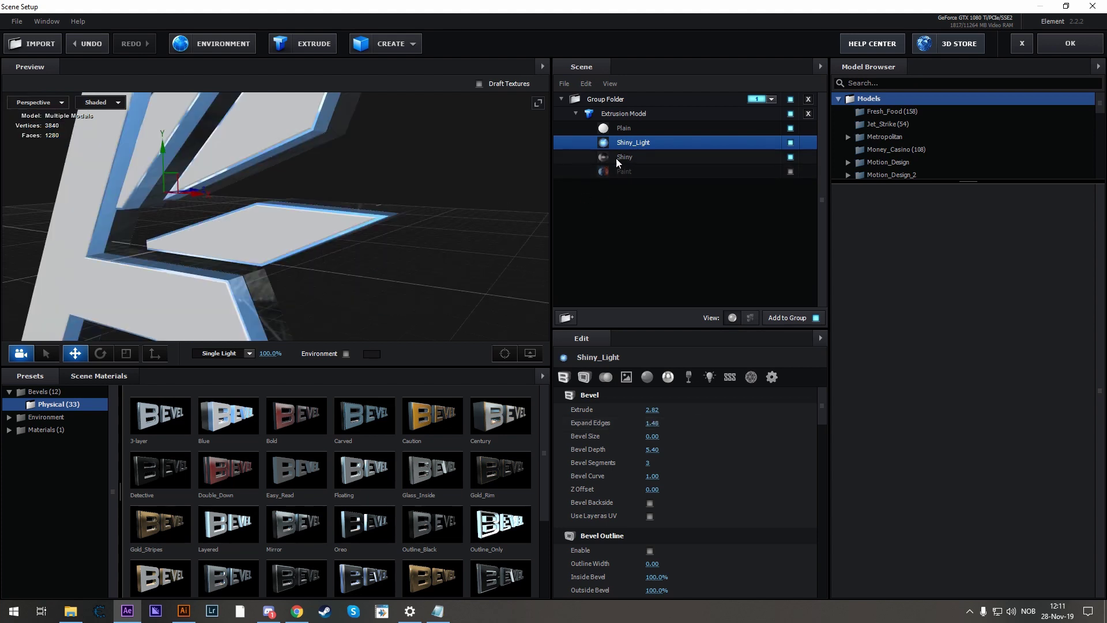
# Set Expand Edges of the Shiny bevel to 2.66 and check the logo's edges up close
pyautogui.click(631, 157)
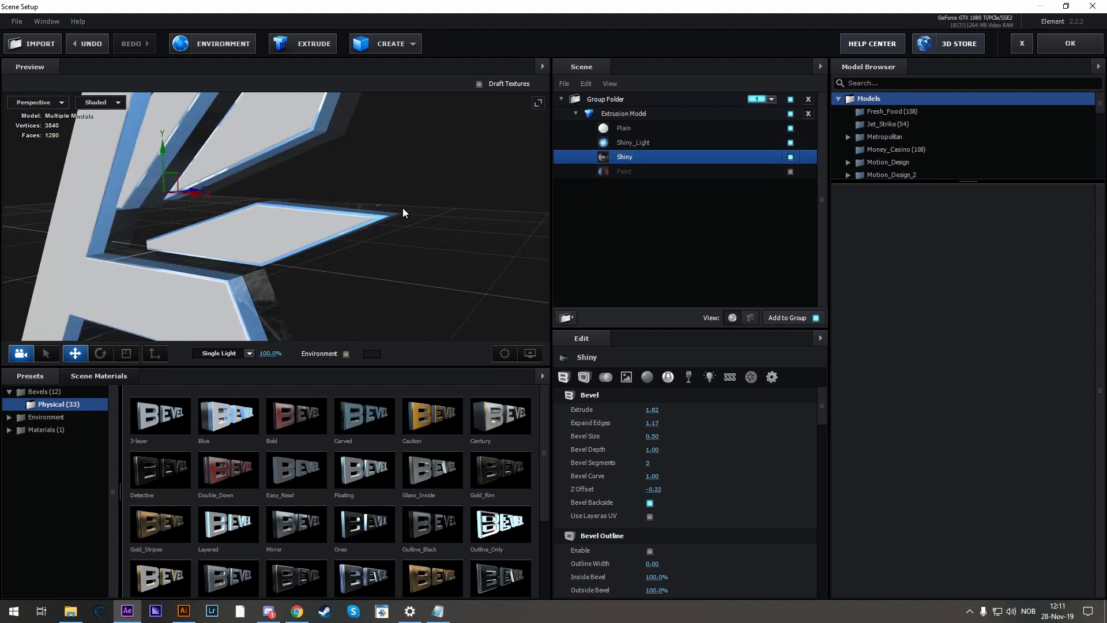
pyautogui.moveTo(403, 208); pyautogui.dragTo(334, 240)
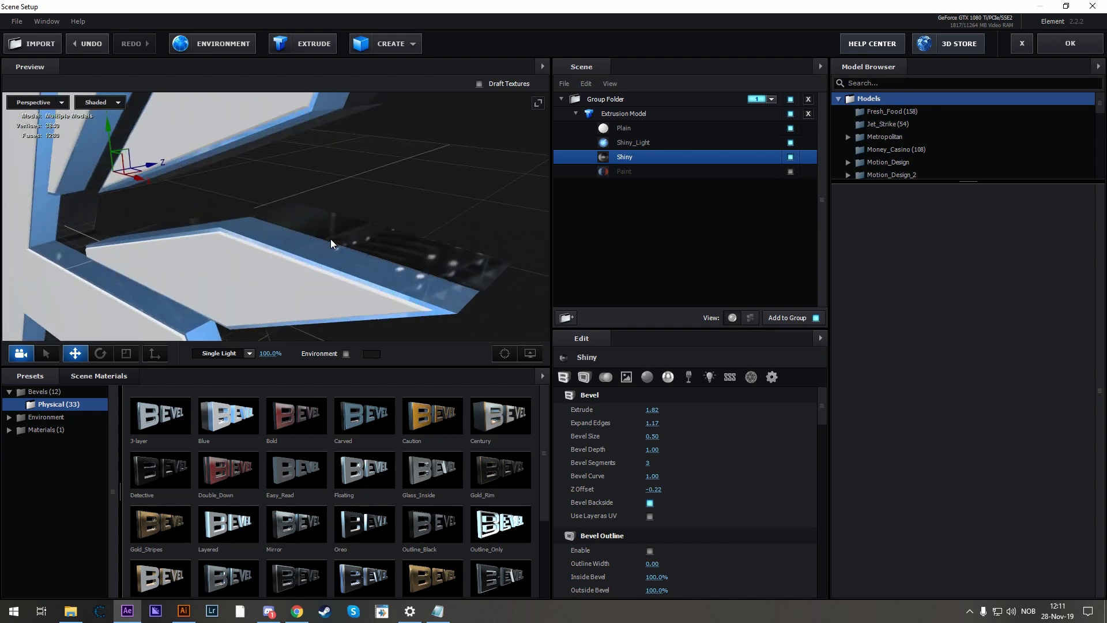
pyautogui.moveTo(652, 426); pyautogui.dragTo(714, 427)
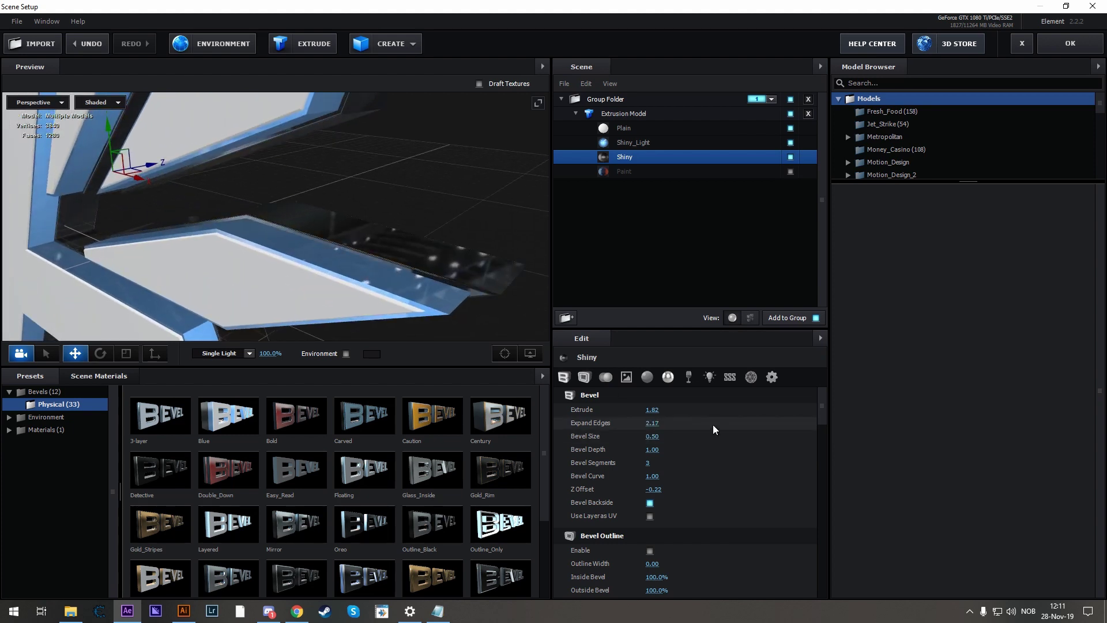
pyautogui.moveTo(283, 248); pyautogui.dragTo(387, 234)
pyautogui.moveTo(652, 423); pyautogui.dragTo(680, 424)
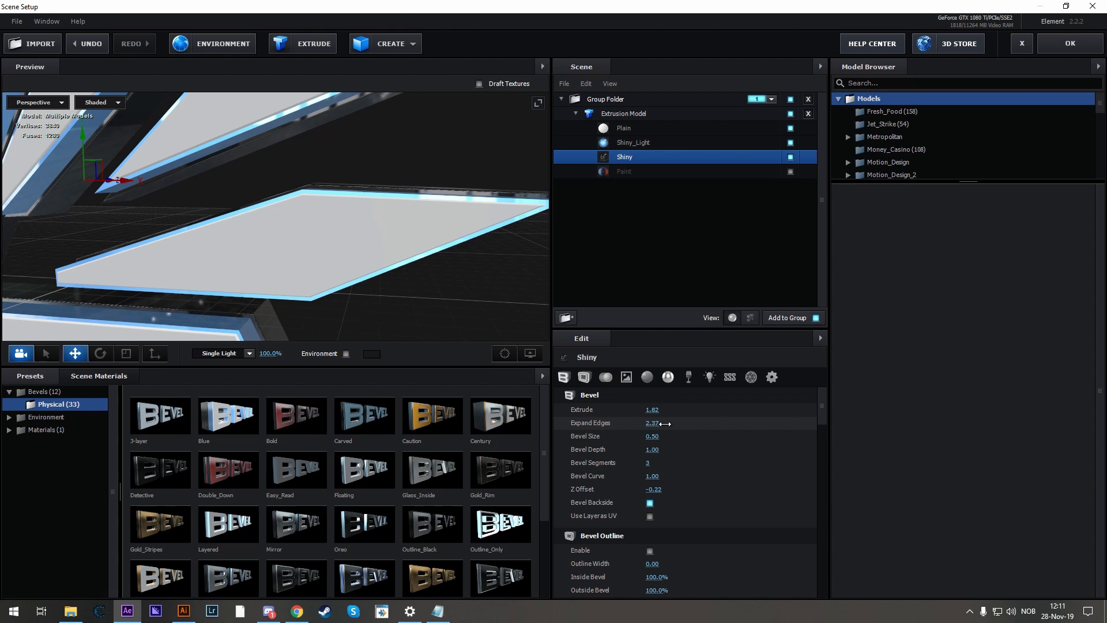
pyautogui.moveTo(438, 277); pyautogui.dragTo(311, 217)
pyautogui.scroll(5, 225, 245)
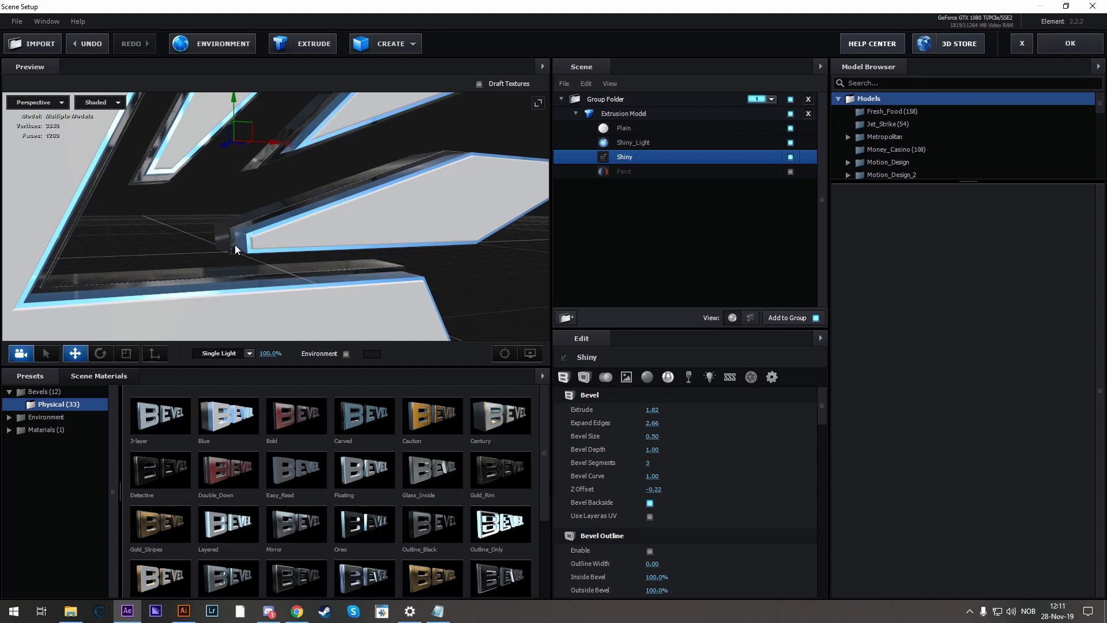
# Set the Extrusion Model's tesselation Spike Filter to 0.00 to sharpen the logo's pointed corners
pyautogui.click(686, 116)
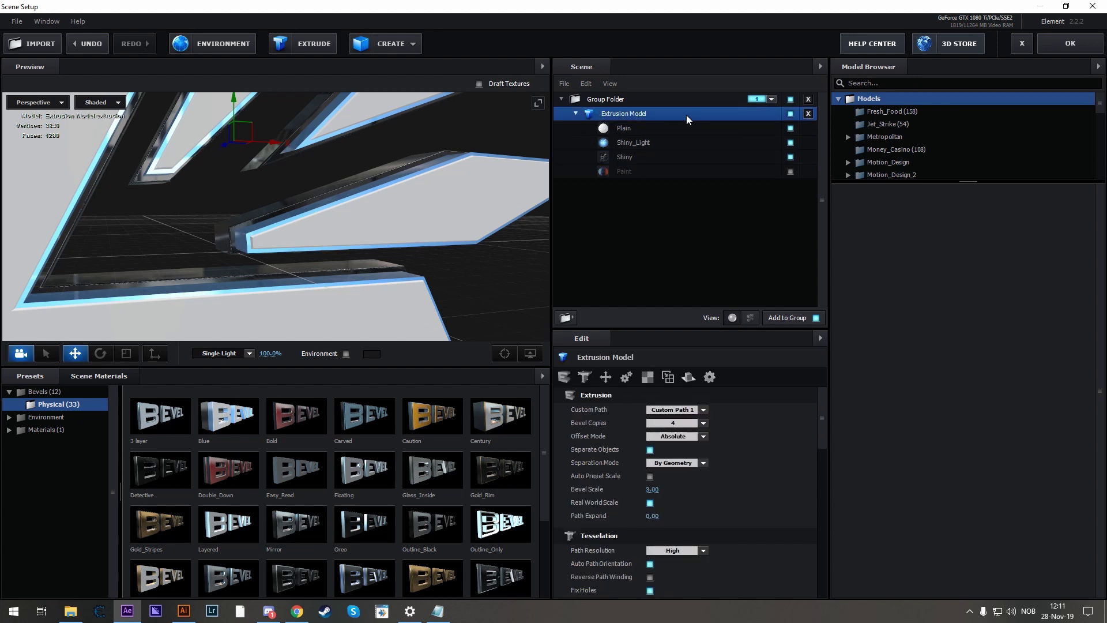
pyautogui.scroll(-3, 618, 475)
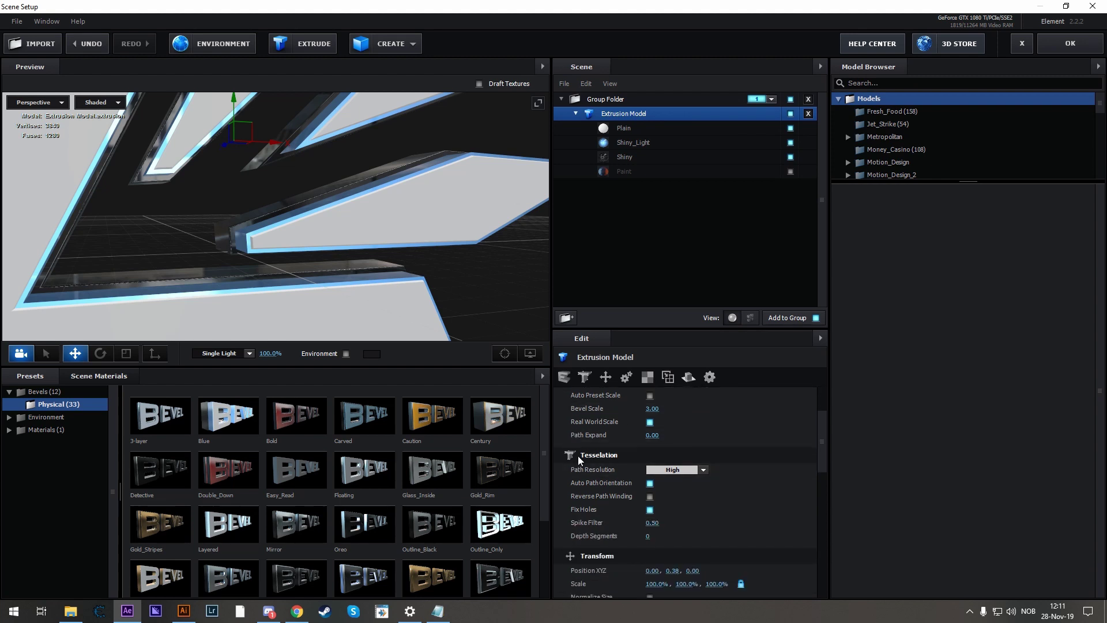
pyautogui.scroll(-1, 614, 457)
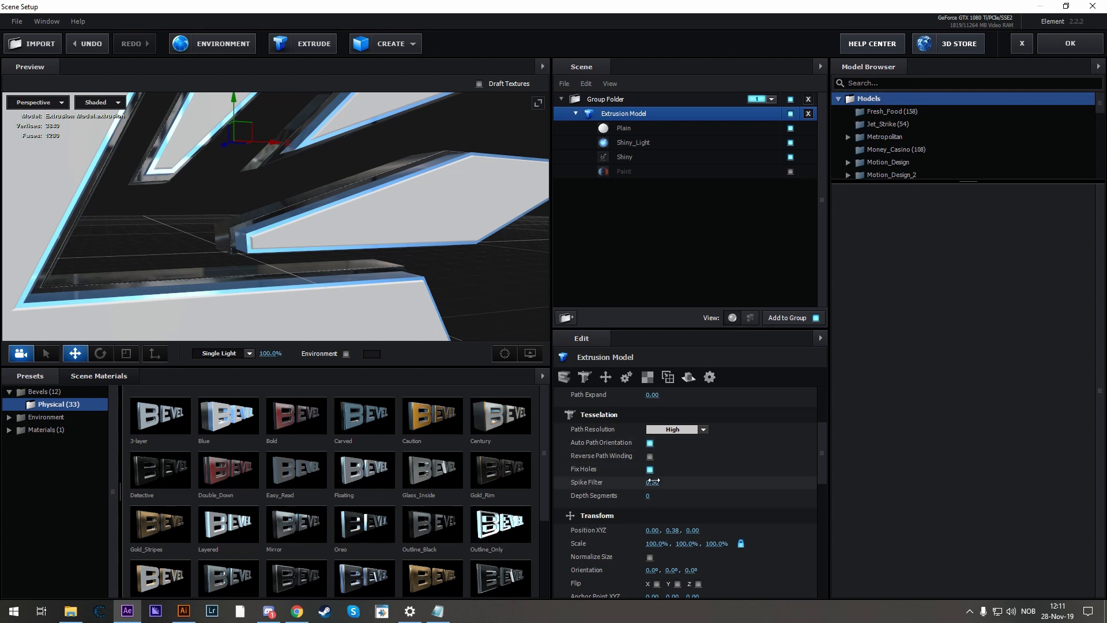
pyautogui.moveTo(656, 481); pyautogui.dragTo(529, 483)
pyautogui.scroll(-5, 339, 244)
pyautogui.moveTo(339, 245)
pyautogui.mouseDown()
pyautogui.moveTo(383, 230)
pyautogui.moveTo(356, 246)
pyautogui.mouseUp()
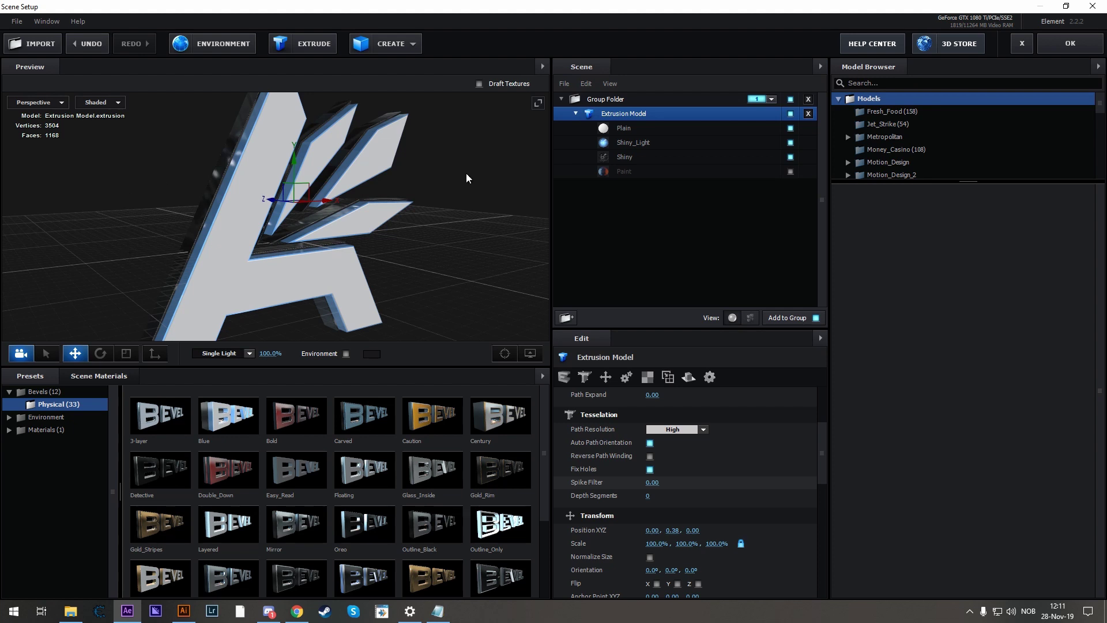
# Set the Extrusion Model's Path Resolution to Extreme
pyautogui.click(685, 430)
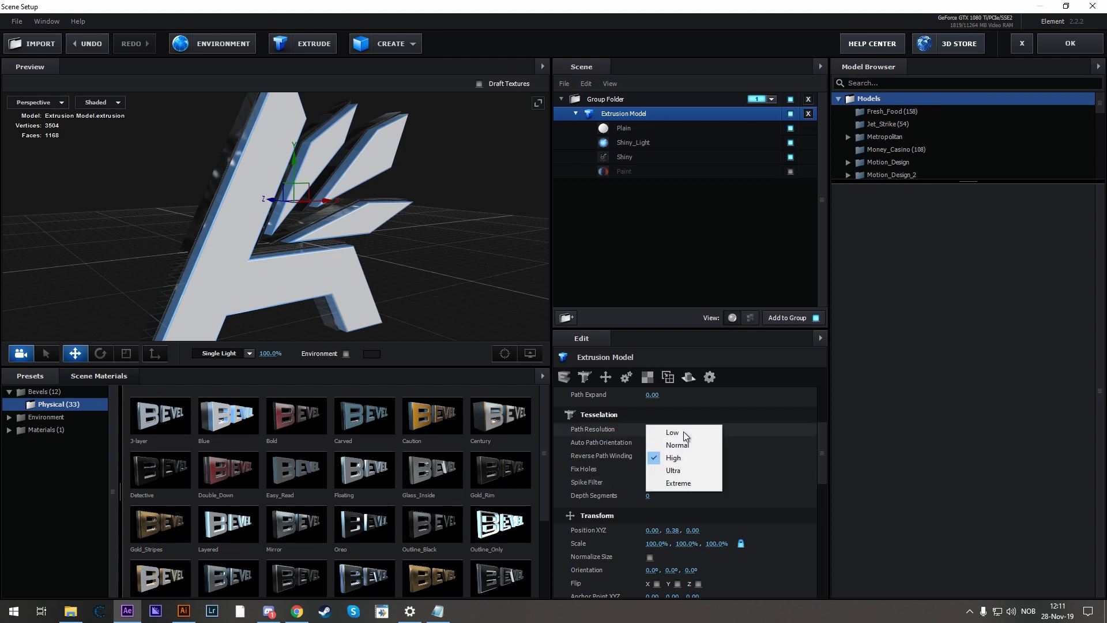
pyautogui.click(678, 485)
pyautogui.moveTo(469, 240); pyautogui.dragTo(420, 227)
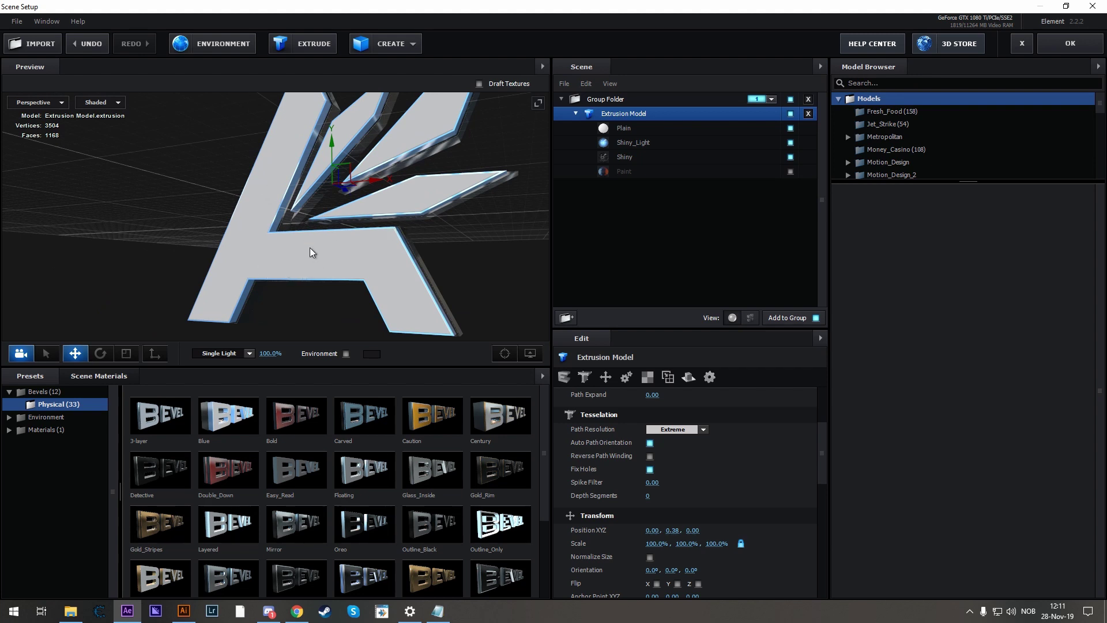
# Apply the Pro_Shaders_2 metal materials metal_black to the Shiny bevel and clean_metal_clean_02 to the logo's front face
pyautogui.click(9, 430)
pyautogui.click(63, 442)
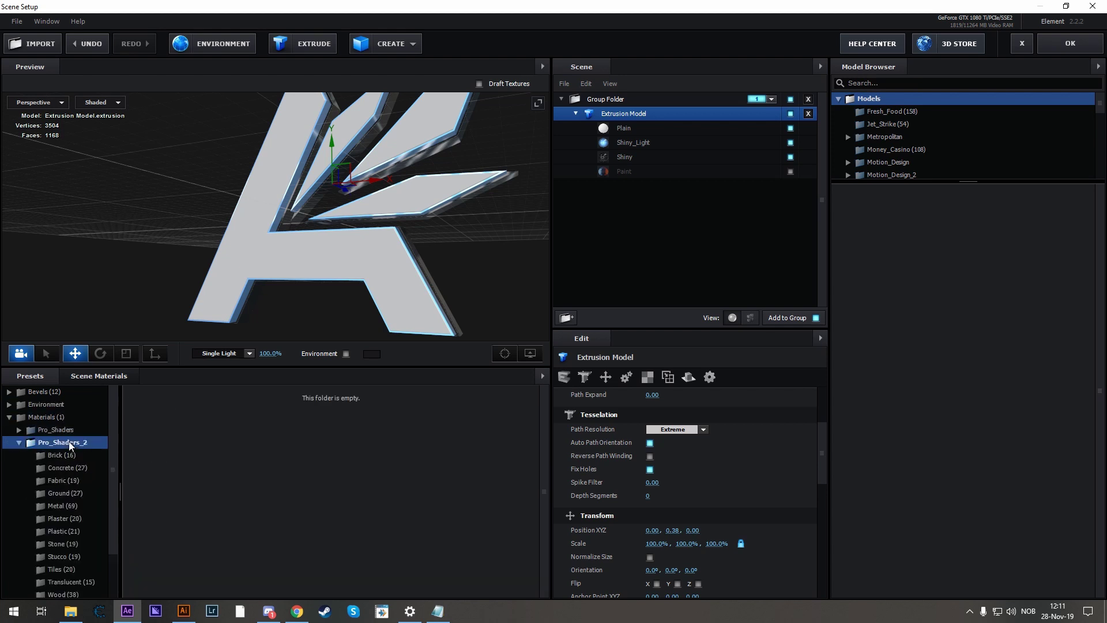
pyautogui.click(65, 506)
pyautogui.moveTo(425, 275); pyautogui.dragTo(338, 270)
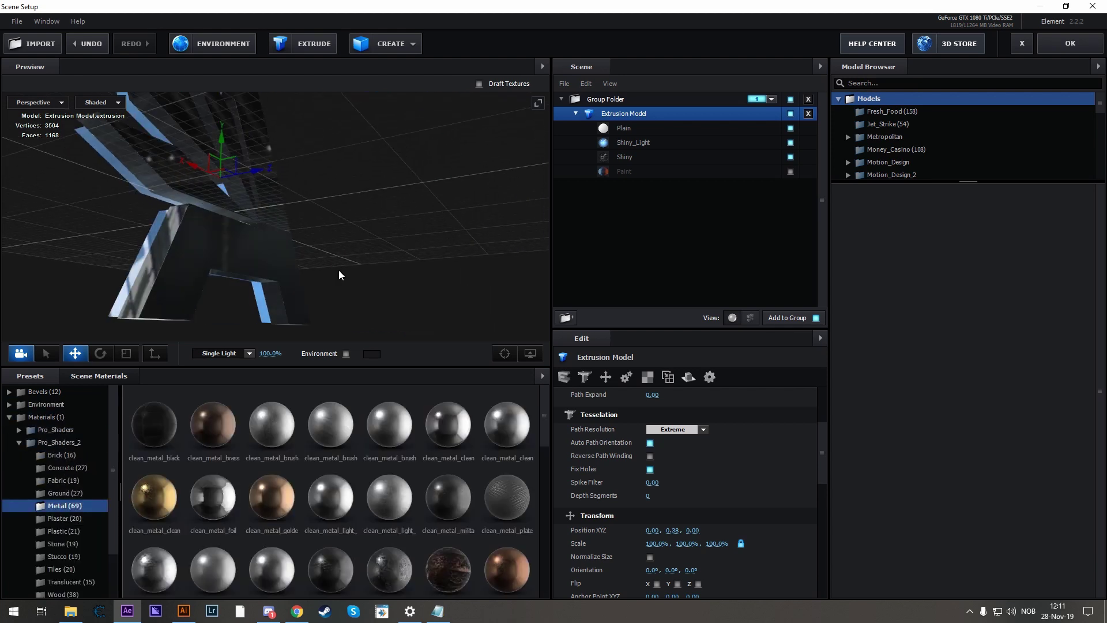
pyautogui.scroll(-2, 258, 473)
pyautogui.moveTo(326, 488); pyautogui.dragTo(279, 275)
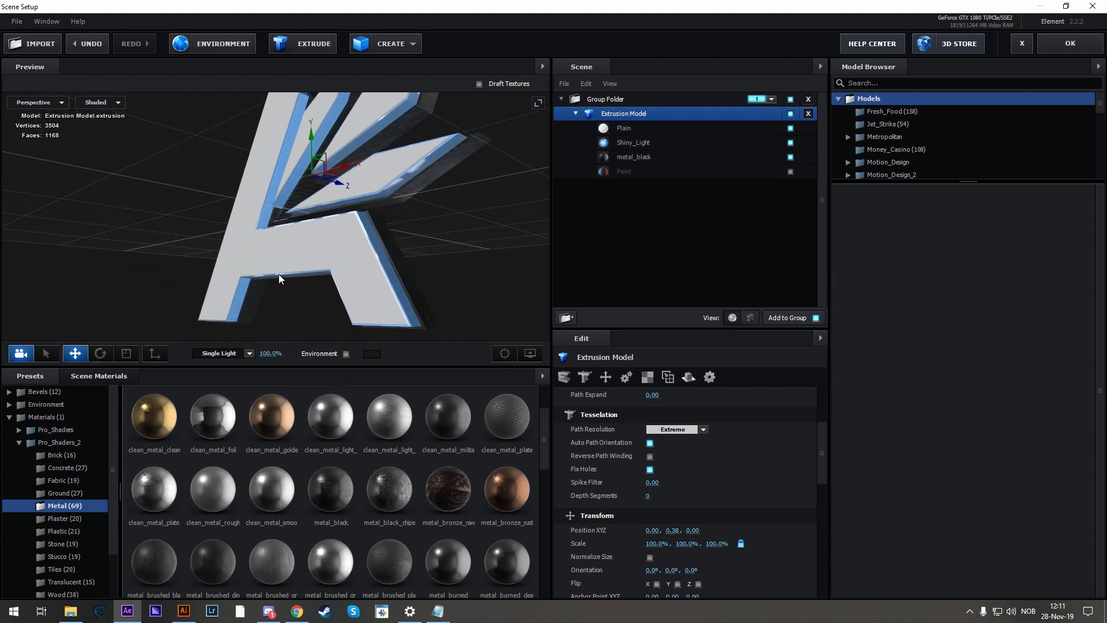
pyautogui.scroll(2, 403, 461)
pyautogui.moveTo(510, 421); pyautogui.dragTo(384, 280)
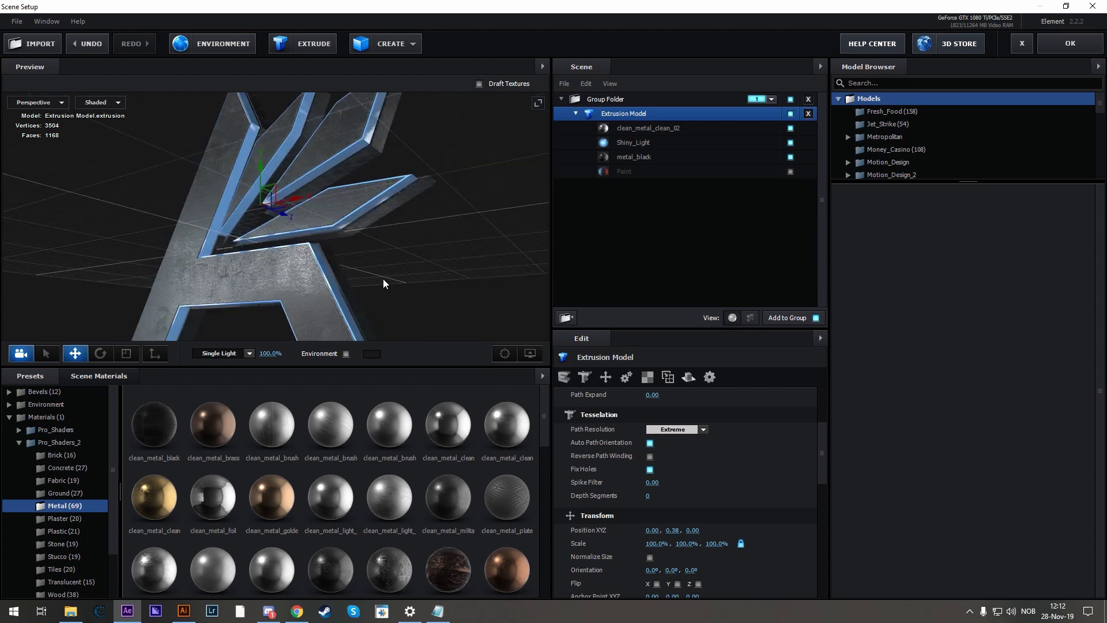
# Set the Illumination color of the Shiny_Light bevel material to a warm golden orange
pyautogui.click(619, 148)
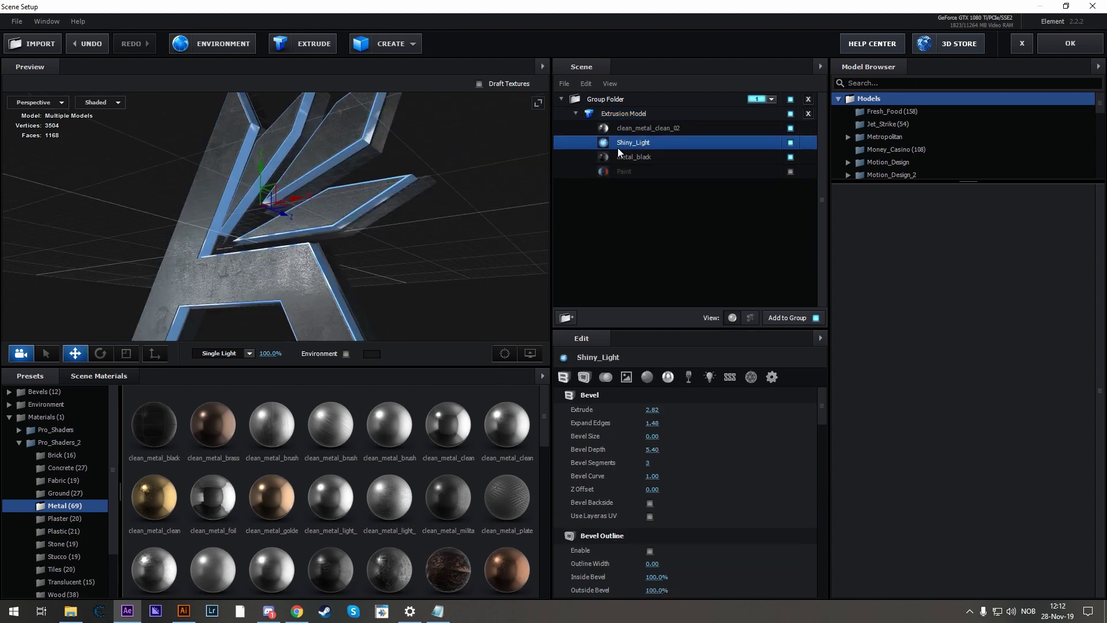
pyautogui.click(710, 377)
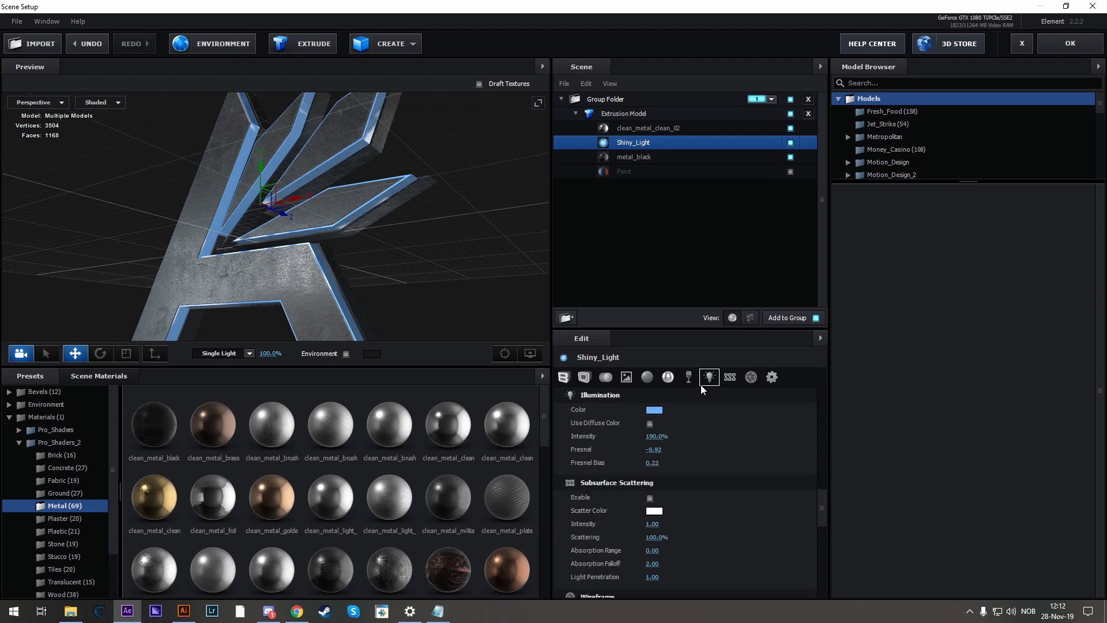
pyautogui.click(655, 411)
pyautogui.moveTo(704, 392); pyautogui.dragTo(702, 484)
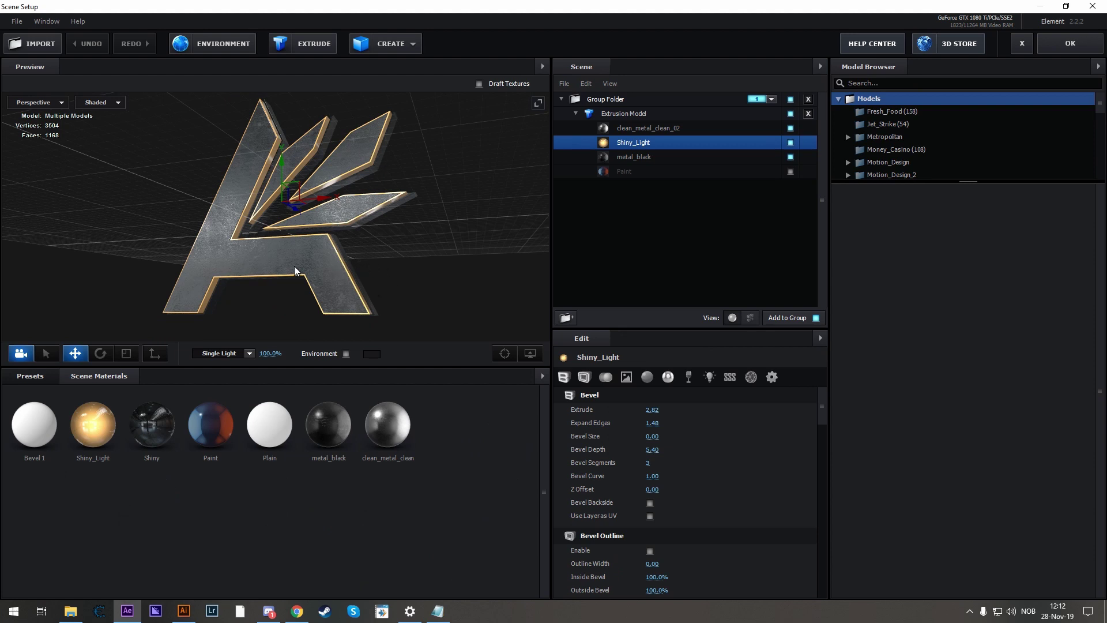
# Check the flat logo's colors in Illustrator, return to Scene Setup and list the Extrusion Model's separate paths
pyautogui.click(183, 611)
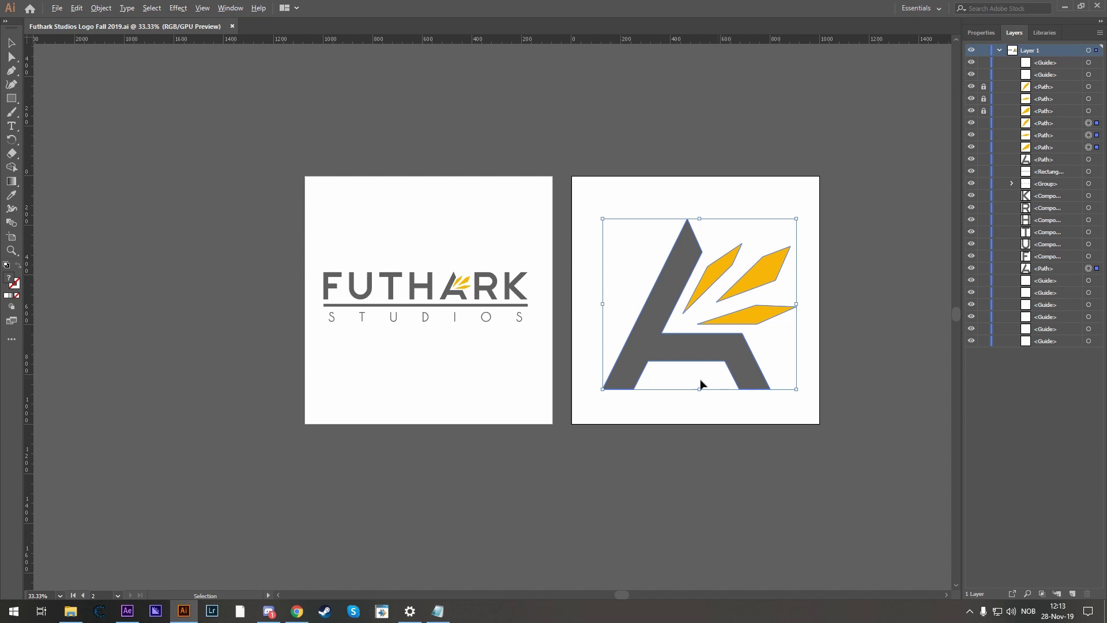
pyautogui.hotkey('alt', 'Tab')
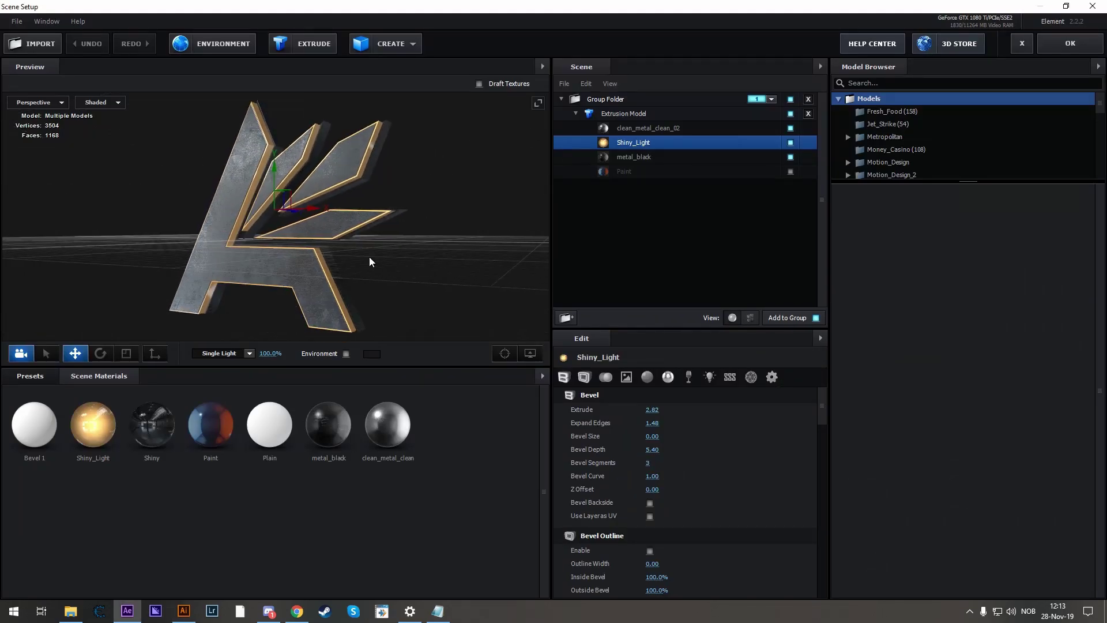
pyautogui.click(575, 114)
pyautogui.click(574, 113)
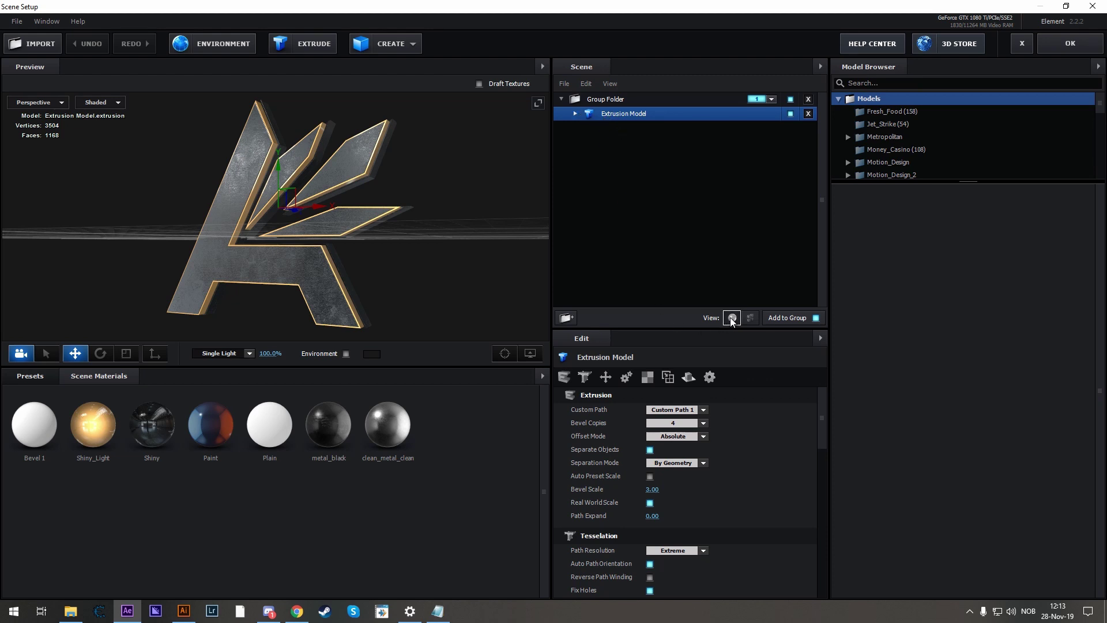
pyautogui.click(575, 114)
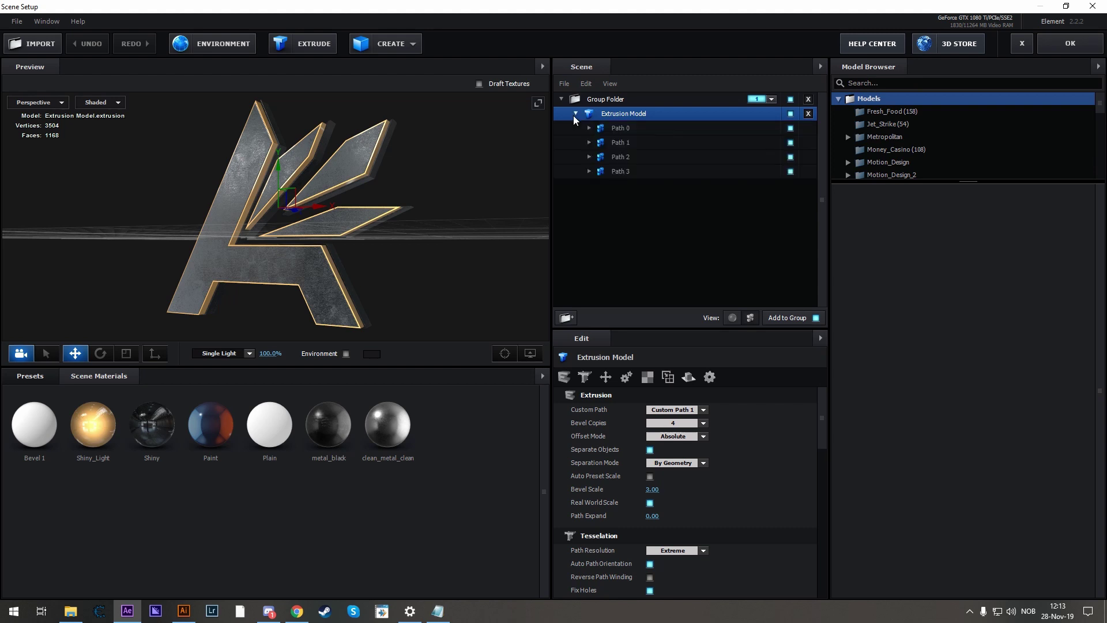
# Identify which path forms each logo piece by selecting Paths 0 to 3 and switching Paths 0, 1 and 2 off and on
pyautogui.click(691, 127)
pyautogui.click(687, 143)
pyautogui.click(683, 156)
pyautogui.click(679, 169)
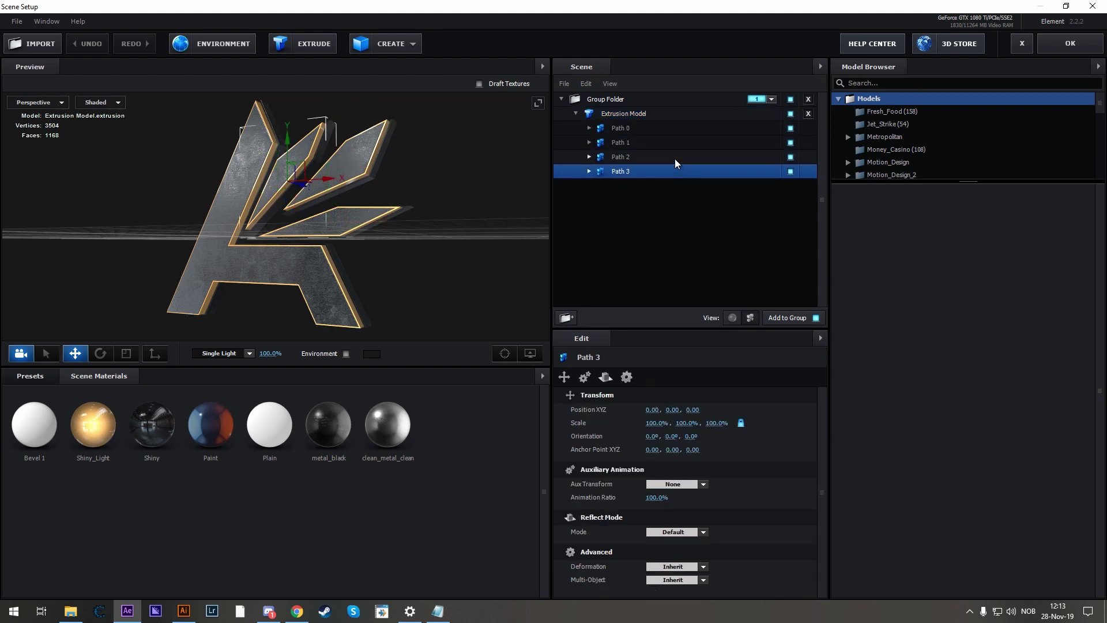
pyautogui.click(670, 156)
pyautogui.click(663, 142)
pyautogui.click(677, 128)
pyautogui.click(791, 128)
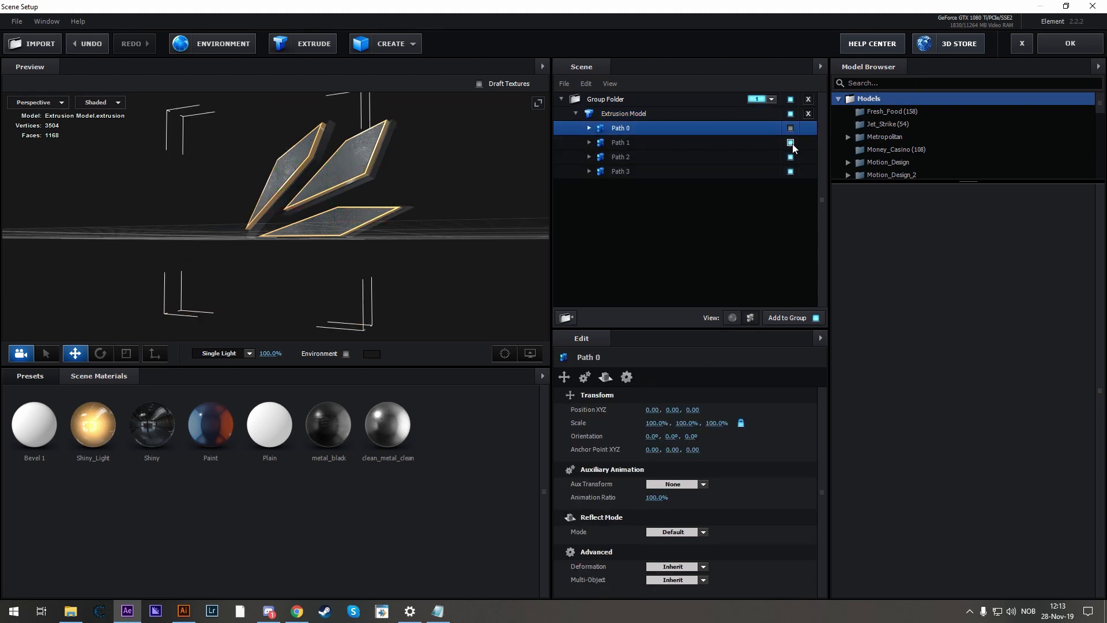
pyautogui.click(790, 143)
pyautogui.click(791, 157)
pyautogui.click(791, 143)
pyautogui.click(791, 128)
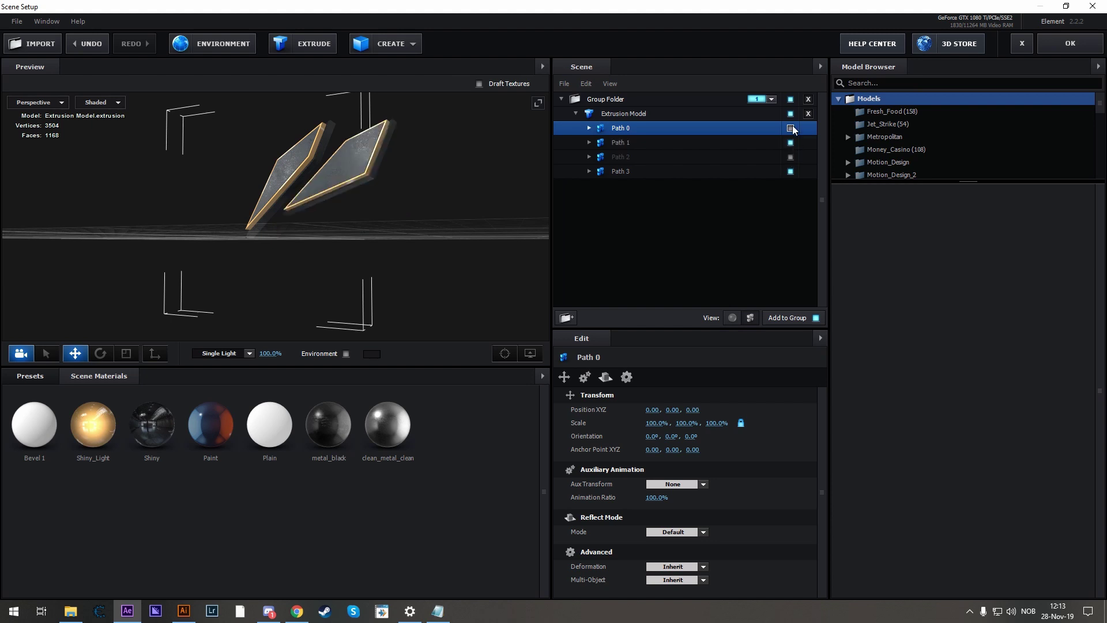
pyautogui.click(791, 157)
pyautogui.click(576, 113)
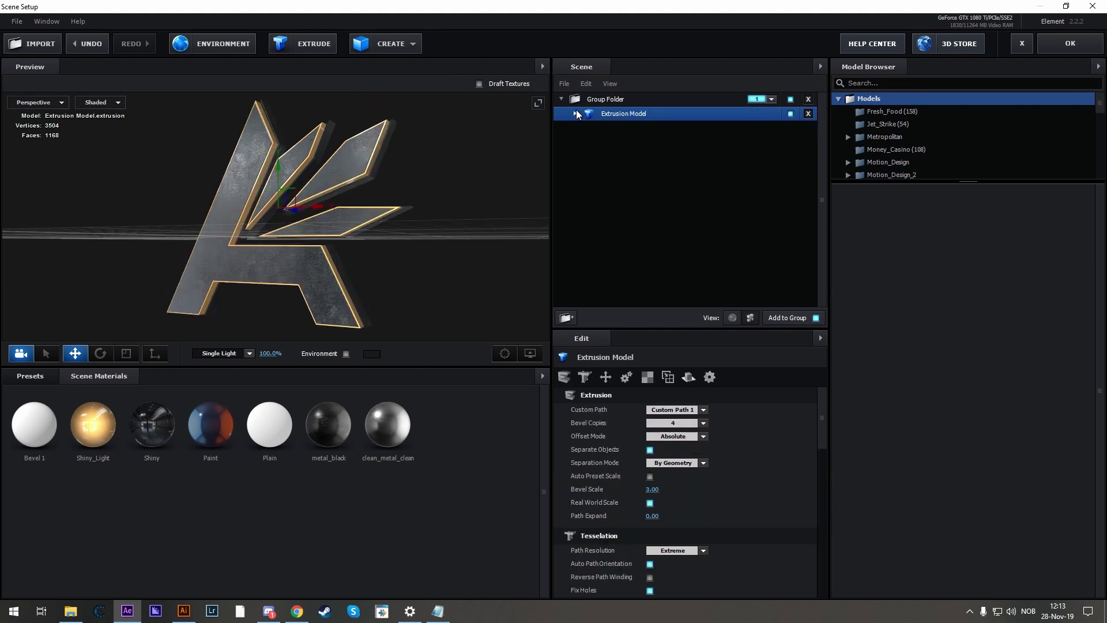
pyautogui.moveTo(353, 225); pyautogui.dragTo(375, 234)
pyautogui.moveTo(434, 215); pyautogui.dragTo(456, 209)
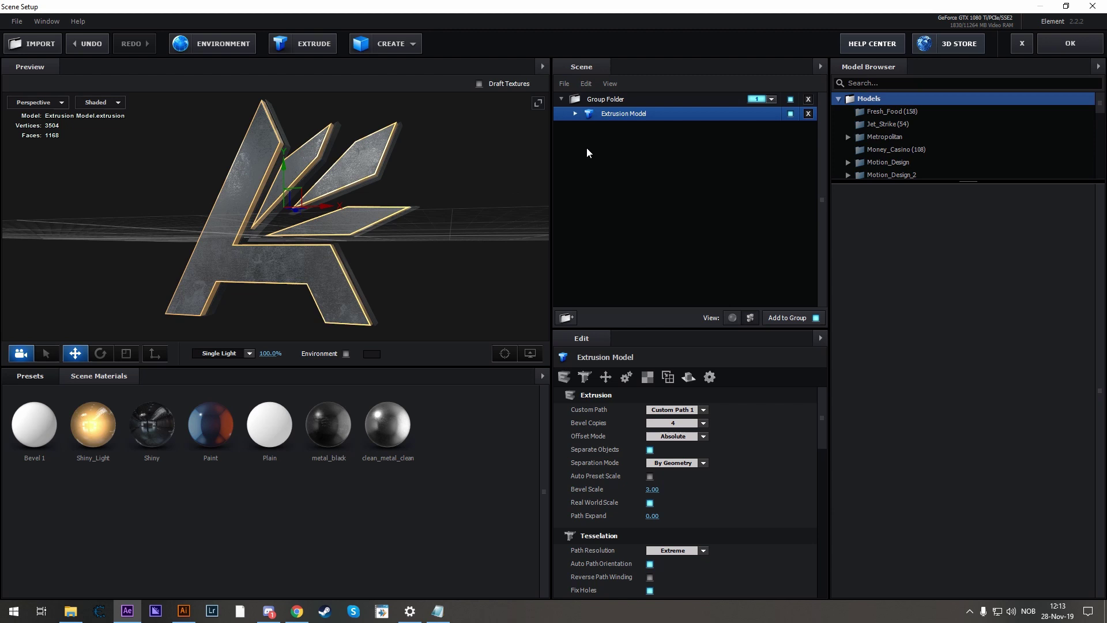
# Rename the Extrusion Model to Letter and duplicate it as a second model named Shards
pyautogui.doubleClick(622, 116)
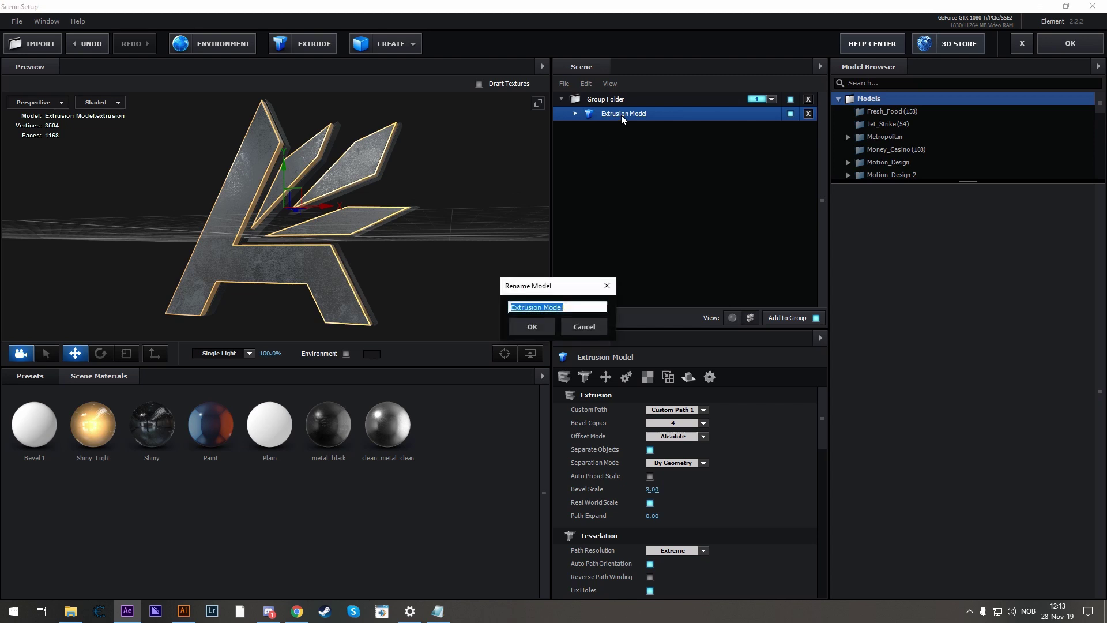
pyautogui.write('Letter')
pyautogui.press('Return')
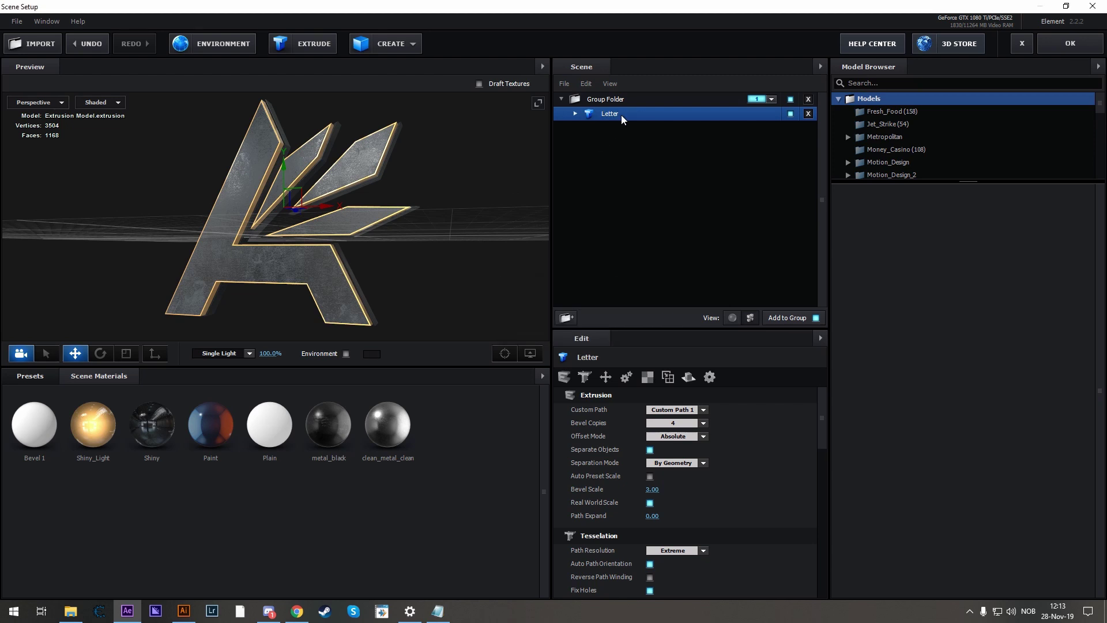
pyautogui.hotkey('ctrl', 'd')
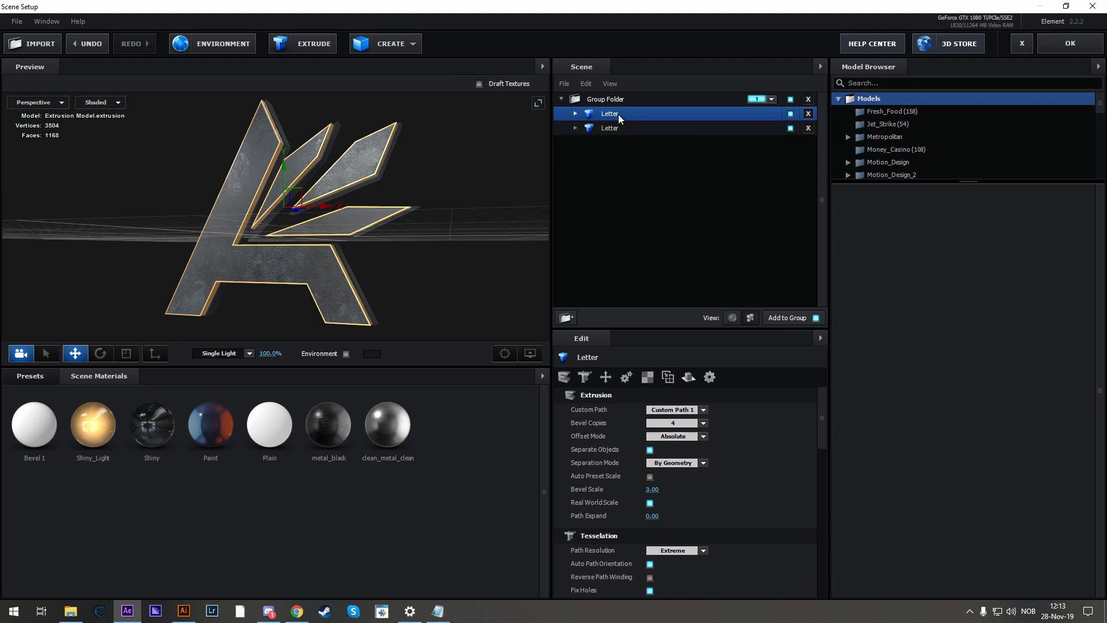
pyautogui.doubleClick(617, 113)
pyautogui.write('Shards')
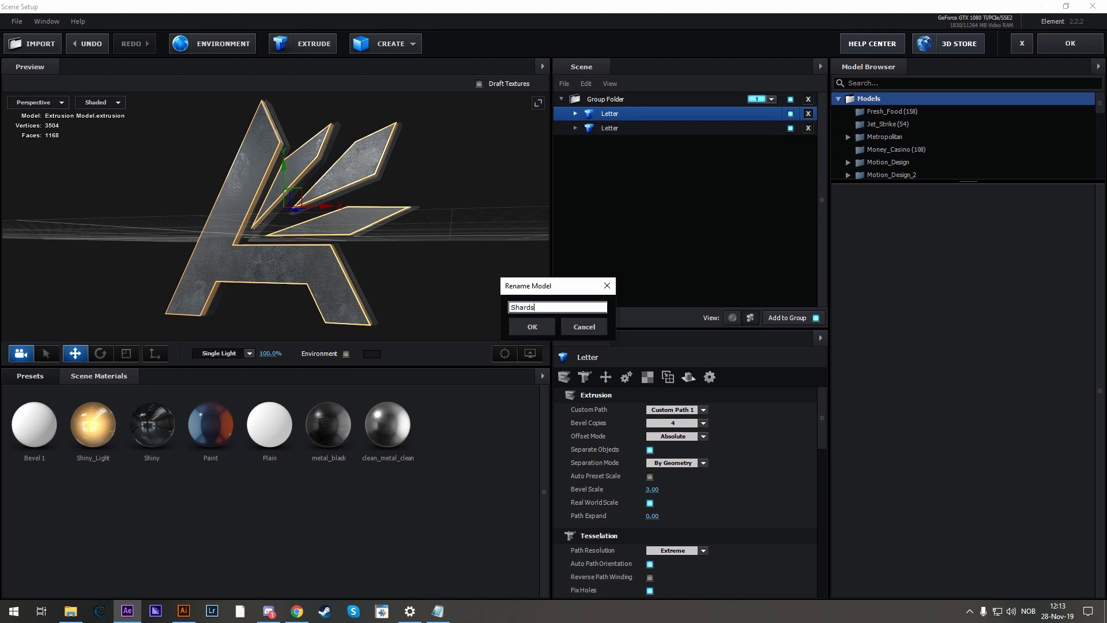
pyautogui.press('Return')
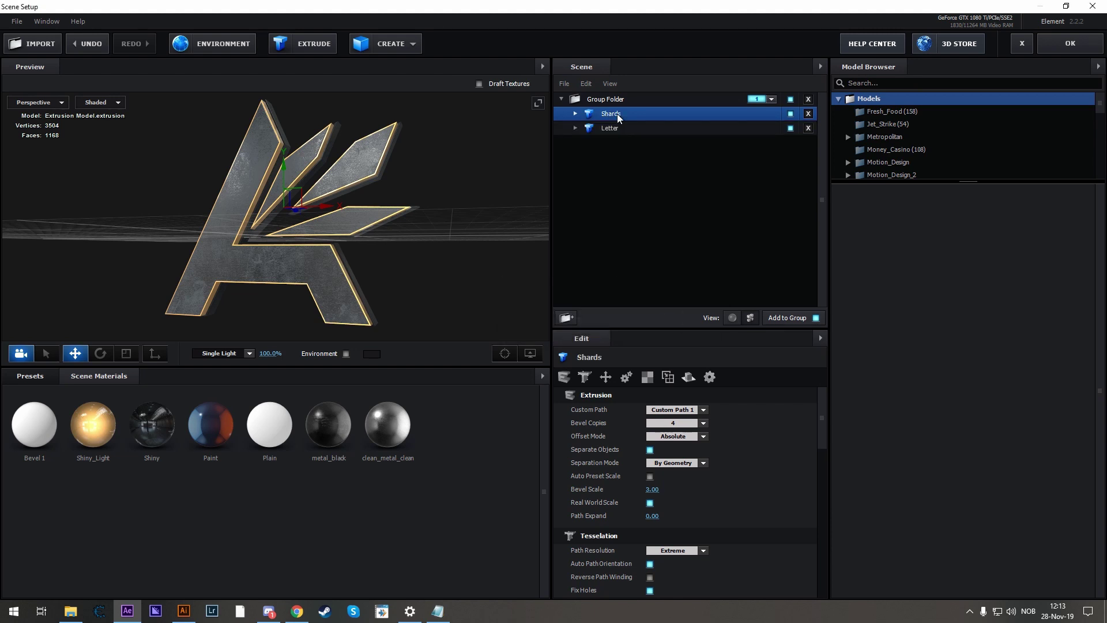
# Hide Path 1, Path 2 and Path 3 in the Letter model, checking it with Shards toggled off
pyautogui.click(576, 129)
pyautogui.click(576, 130)
pyautogui.click(663, 147)
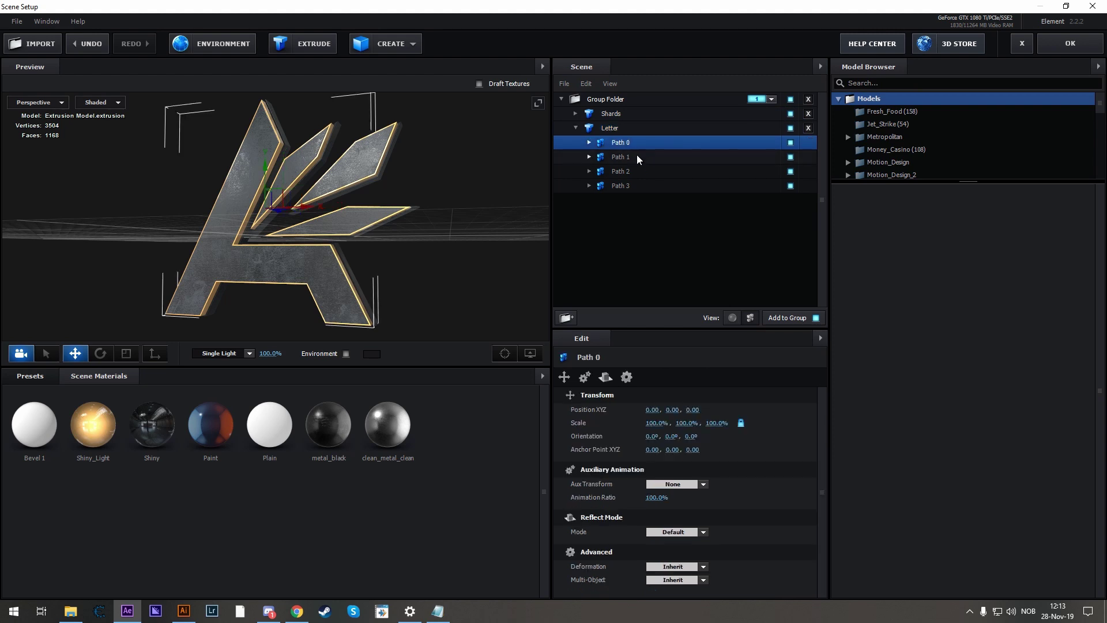
pyautogui.moveTo(639, 158); pyautogui.dragTo(664, 182)
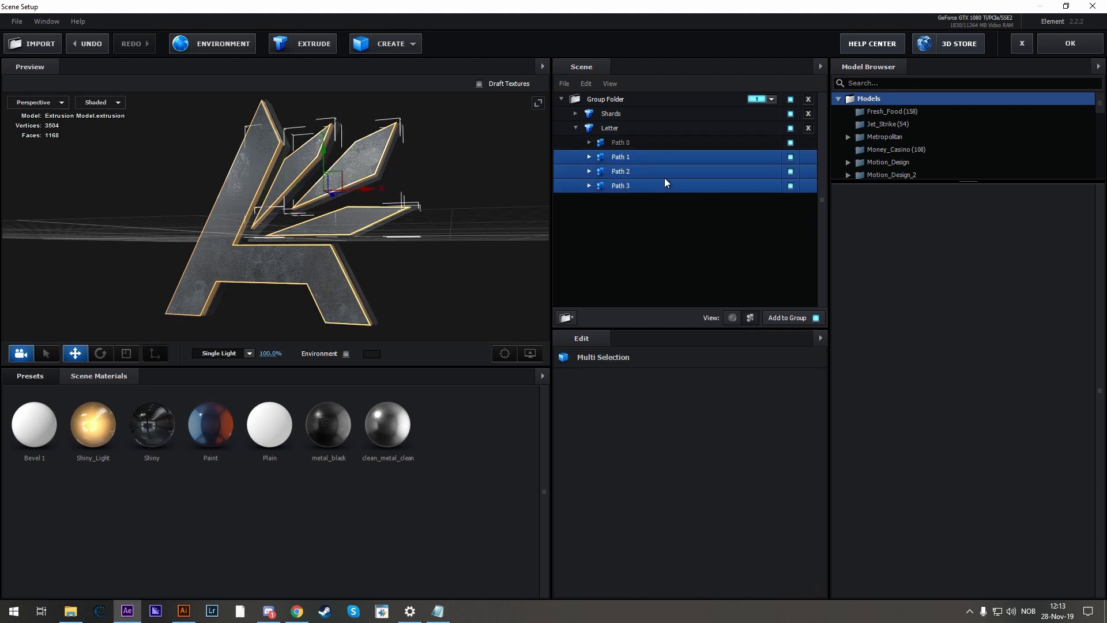
pyautogui.click(790, 156)
pyautogui.click(791, 114)
pyautogui.click(791, 113)
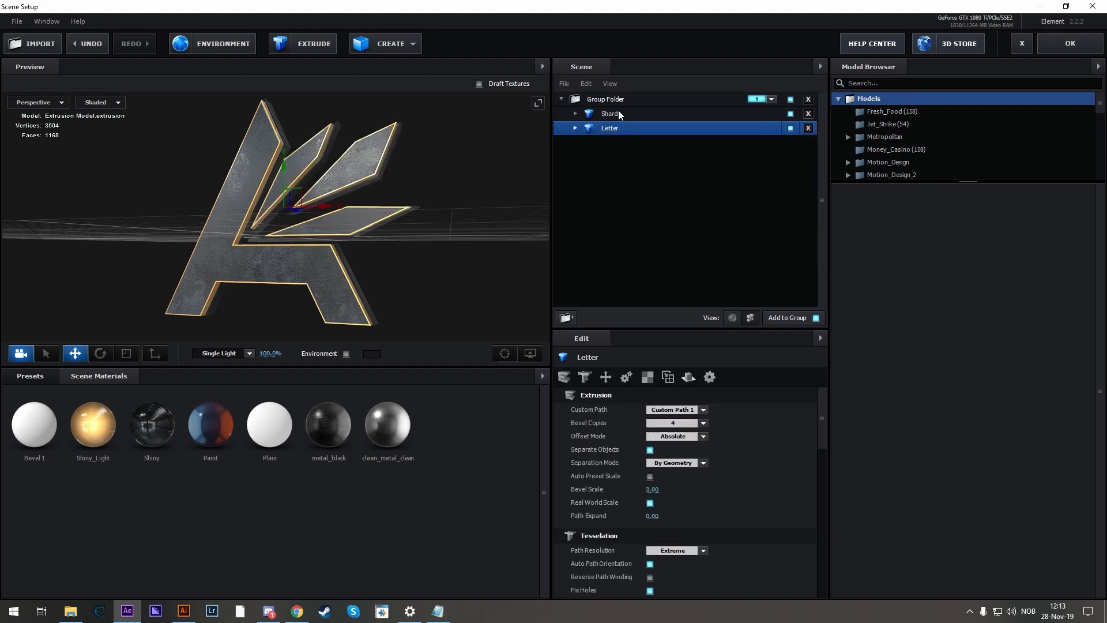
# Hide Path 0 in the Shards model and toggle each model's visibility to check the separation
pyautogui.click(619, 113)
pyautogui.click(576, 113)
pyautogui.click(678, 132)
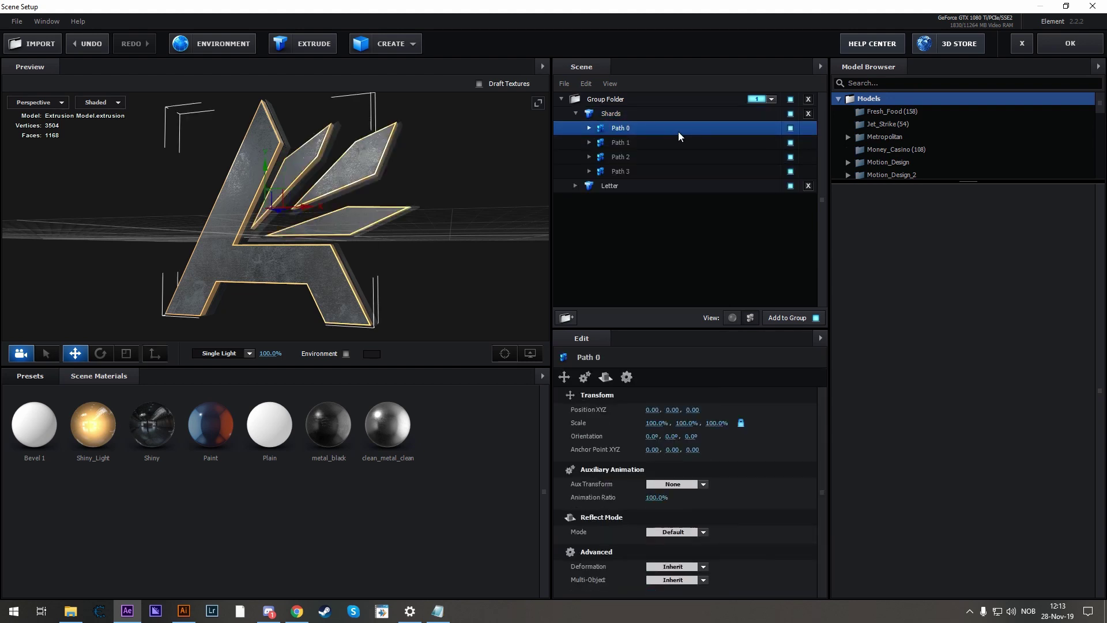
pyautogui.click(791, 128)
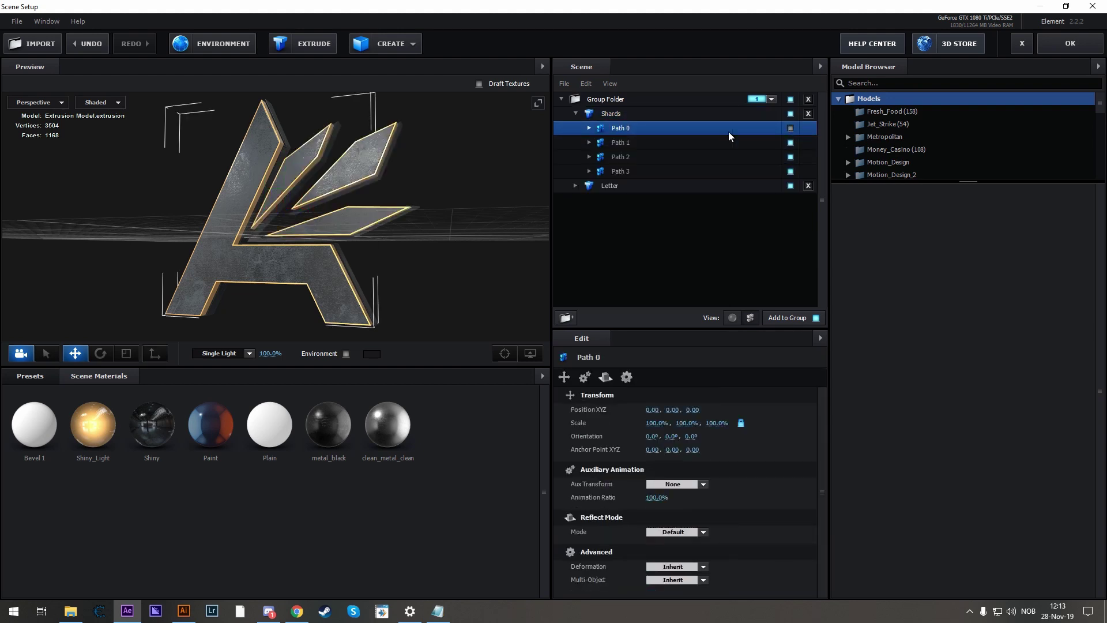
pyautogui.click(577, 114)
pyautogui.click(790, 115)
pyautogui.click(790, 115)
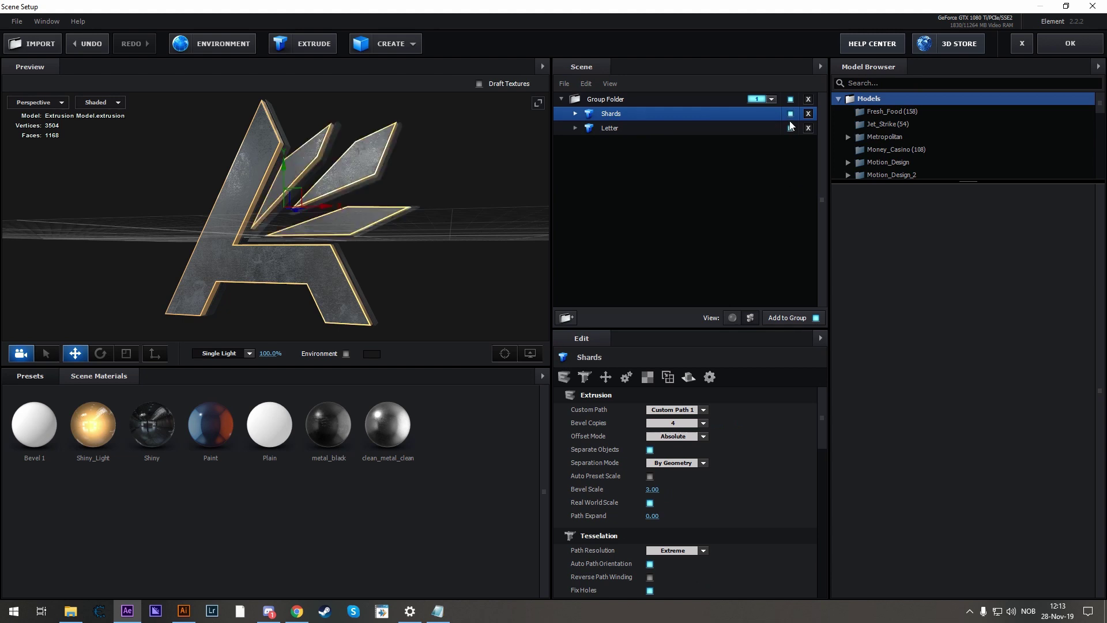
pyautogui.click(791, 127)
pyautogui.click(791, 127)
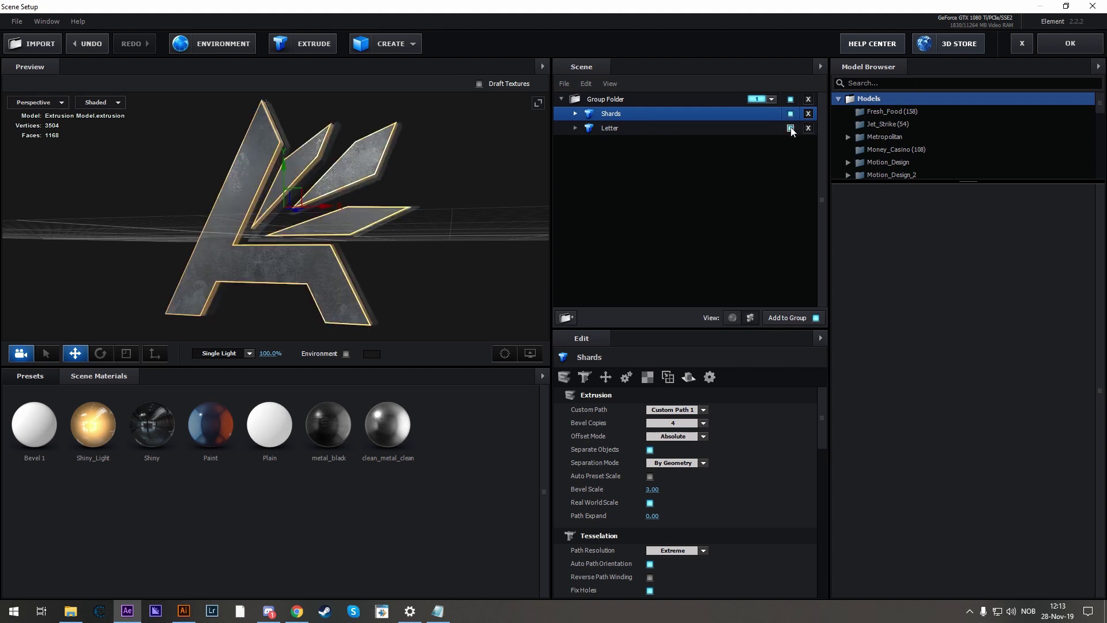
# Show materials instead of paths in the scene list and select clean_metal_clean_02 in the Shards model
pyautogui.click(733, 320)
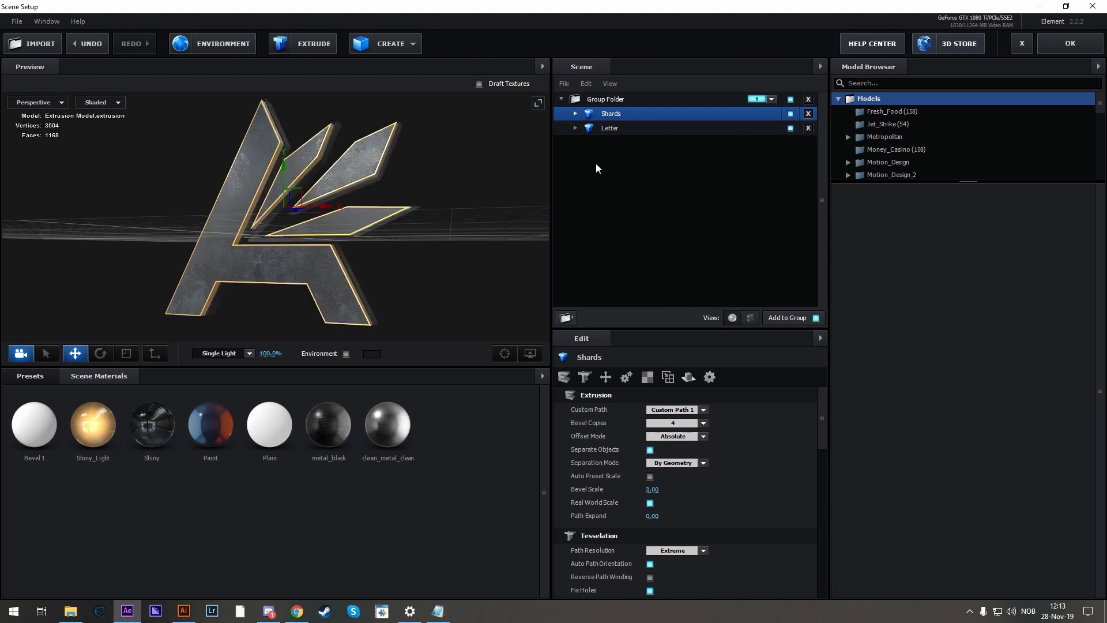
pyautogui.click(574, 114)
pyautogui.click(626, 132)
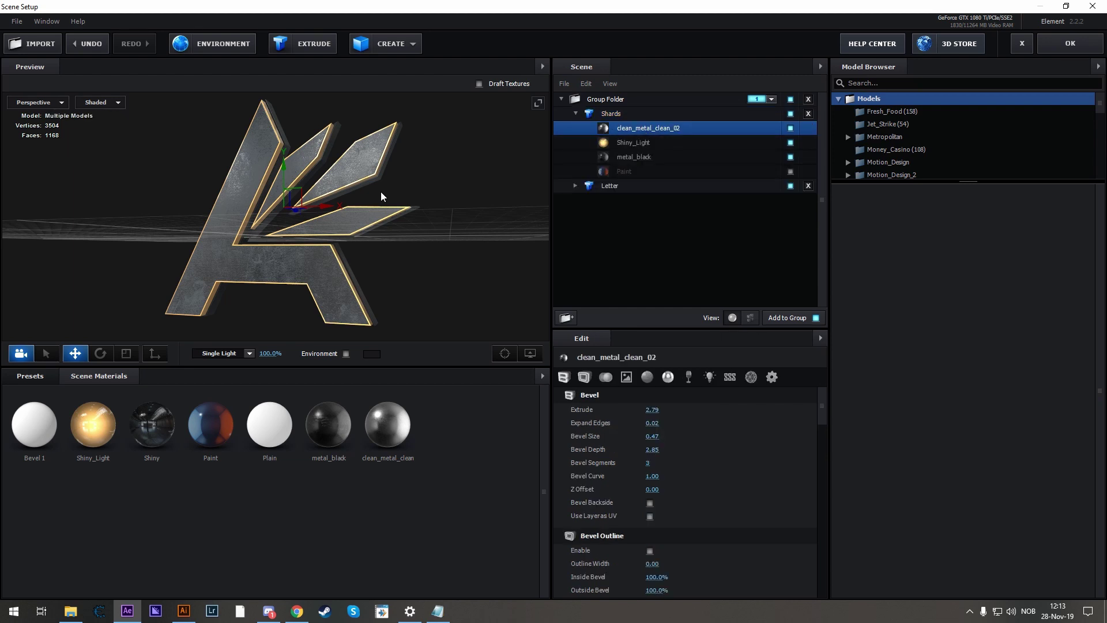
# Try a pure red FF0000 Reflectivity color on clean_metal_clean_02
pyautogui.click(668, 377)
pyautogui.click(639, 417)
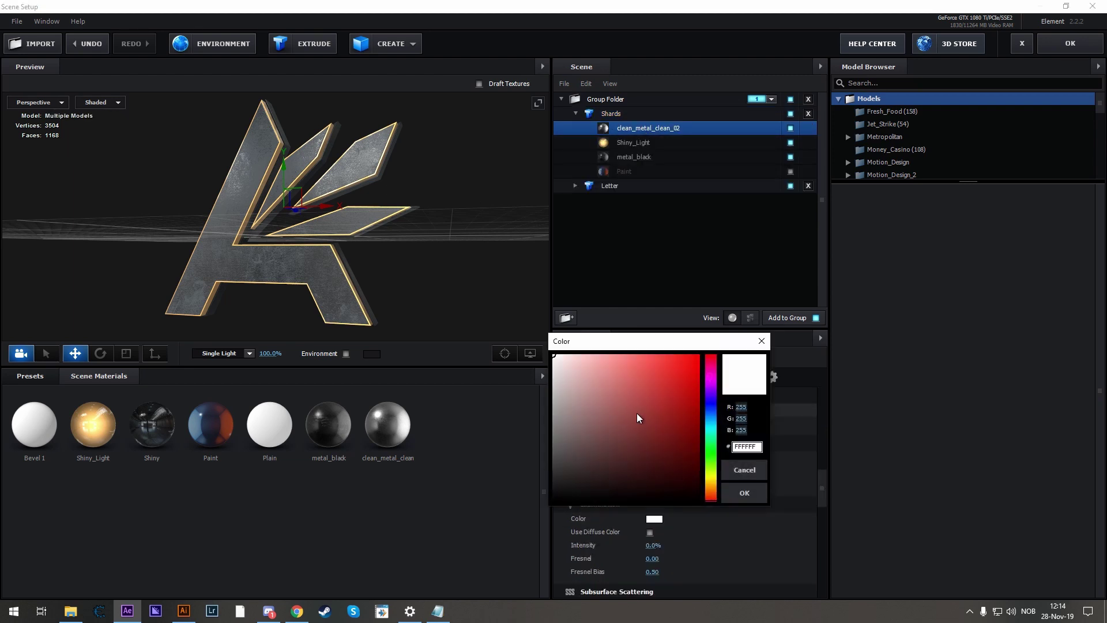
pyautogui.moveTo(638, 414); pyautogui.dragTo(700, 354)
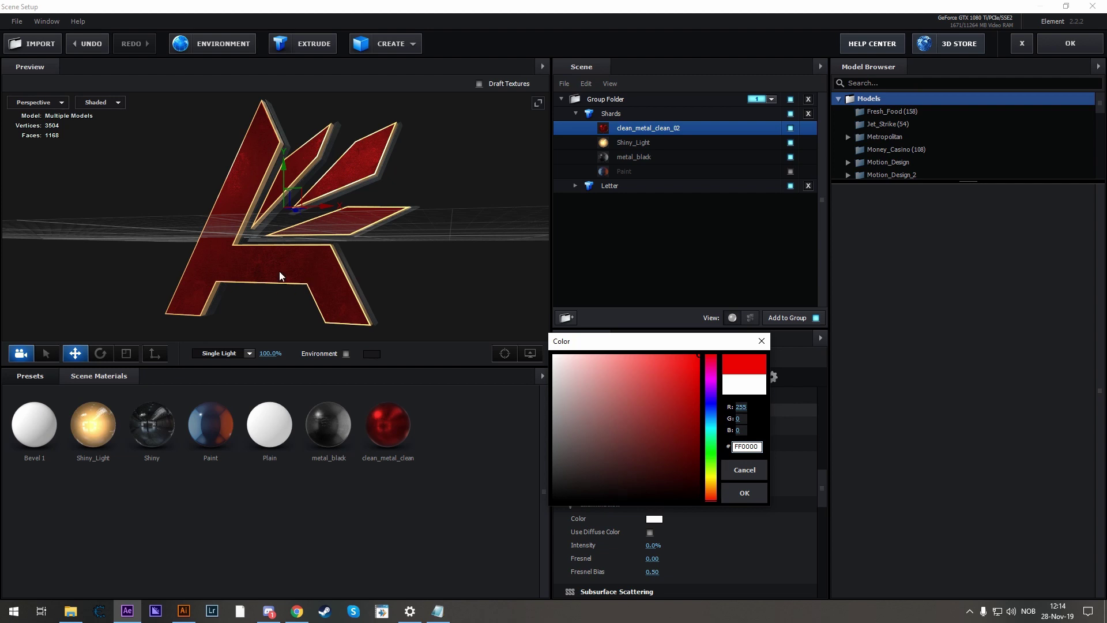
pyautogui.click(746, 474)
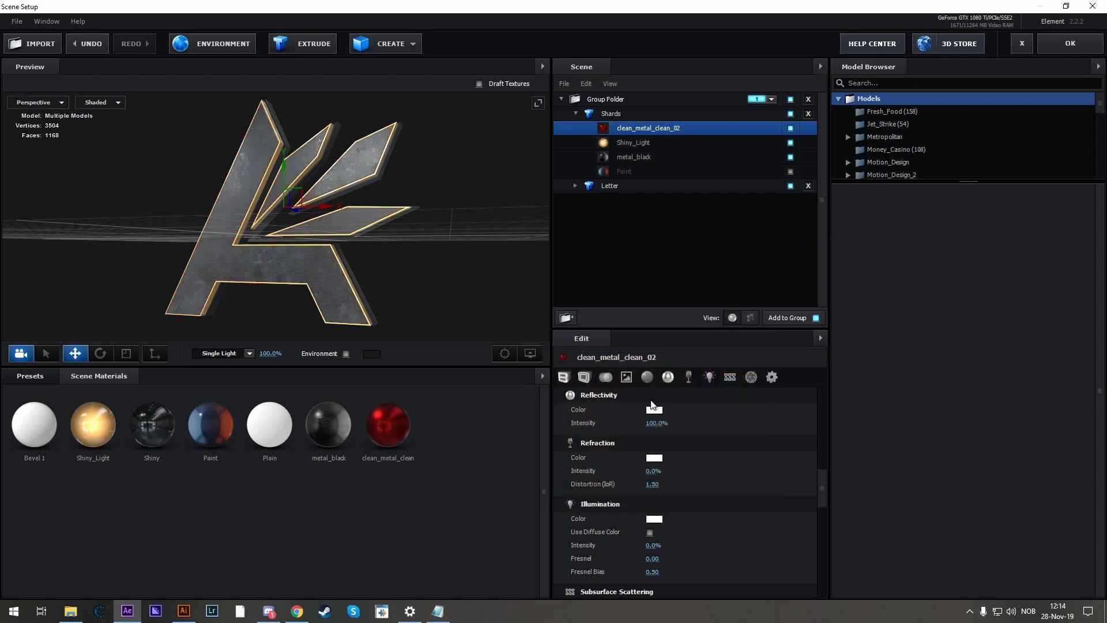
# Duplicate and replace clean_metal_clean_02 in the Shards model, and try a red FF0000 Reflectivity color on the copy
pyautogui.rightClick(639, 129)
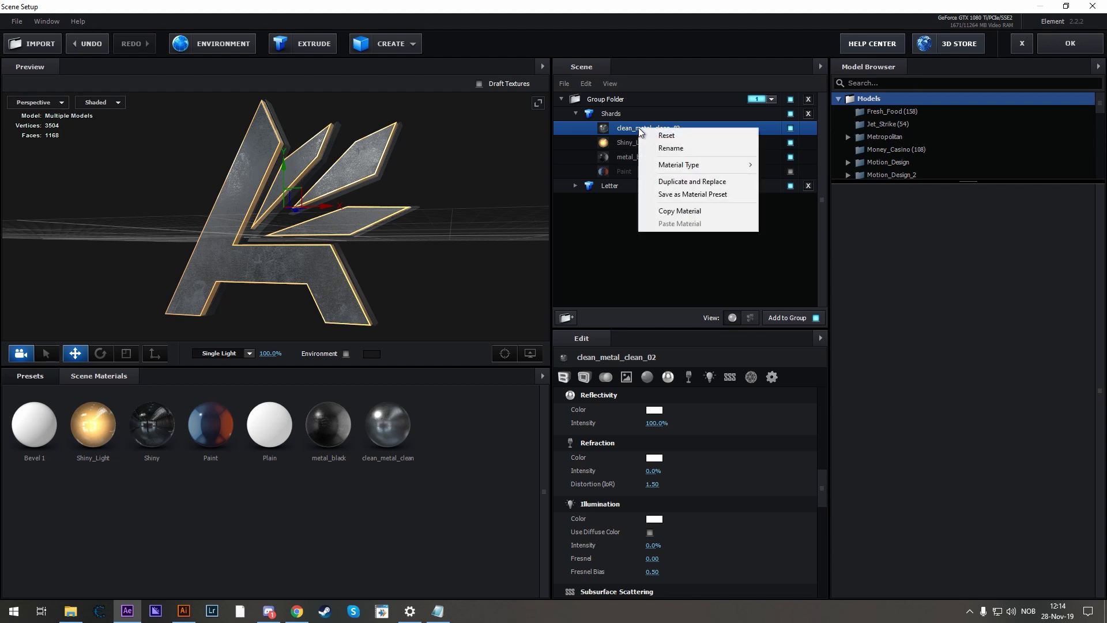
pyautogui.click(676, 184)
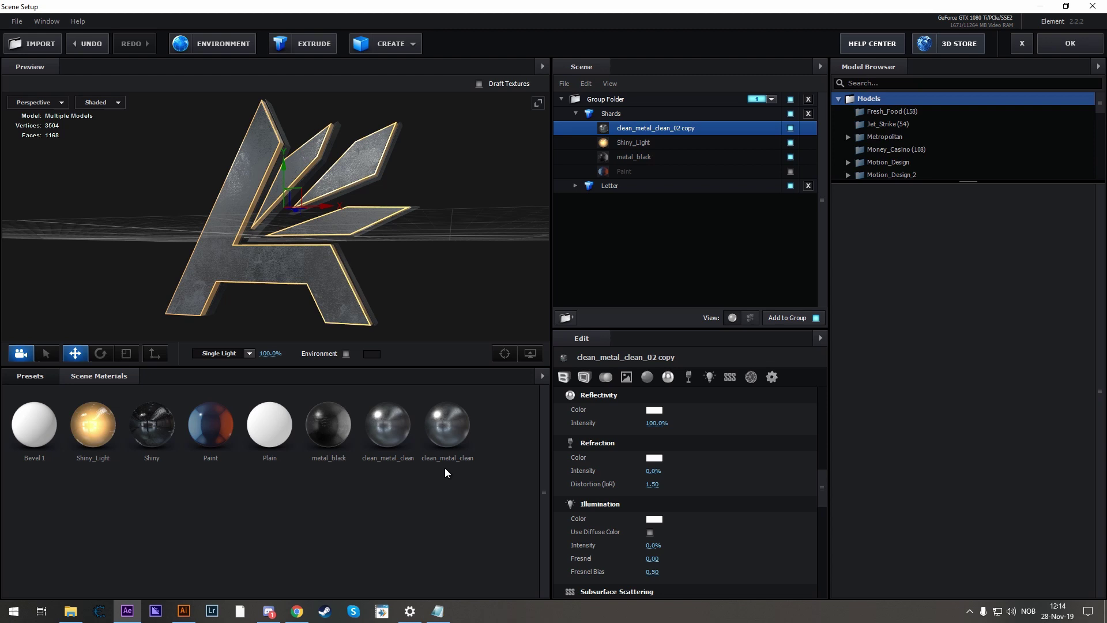
pyautogui.click(654, 409)
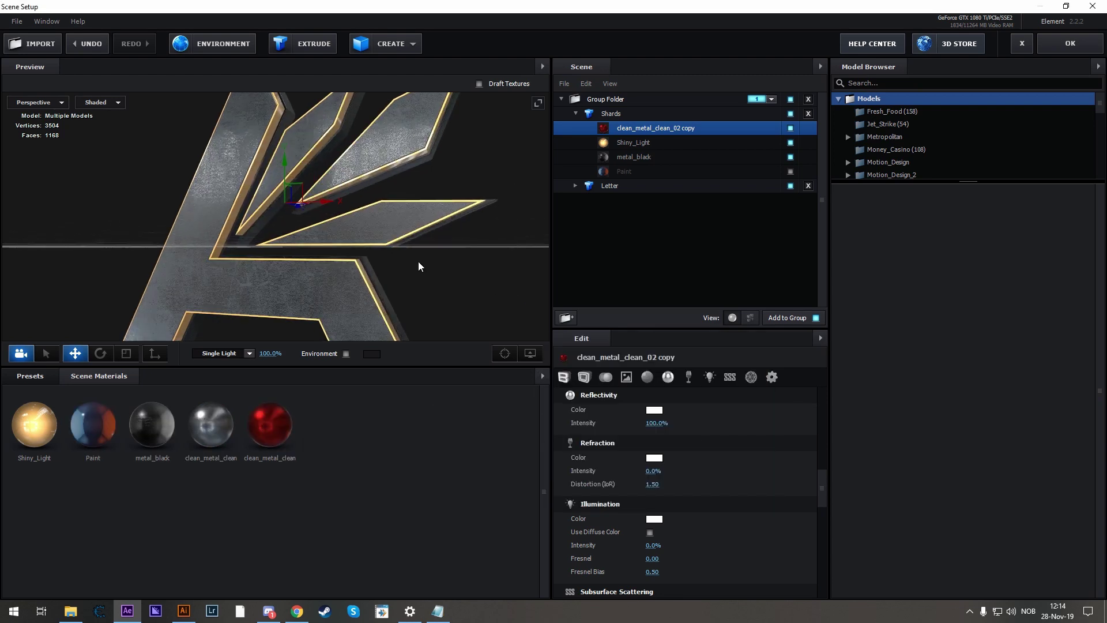
# Apply Shiny_Light to the shards' front faces, disable that first bevel layer, and accept the scene setup
pyautogui.moveTo(417, 262); pyautogui.dragTo(396, 269)
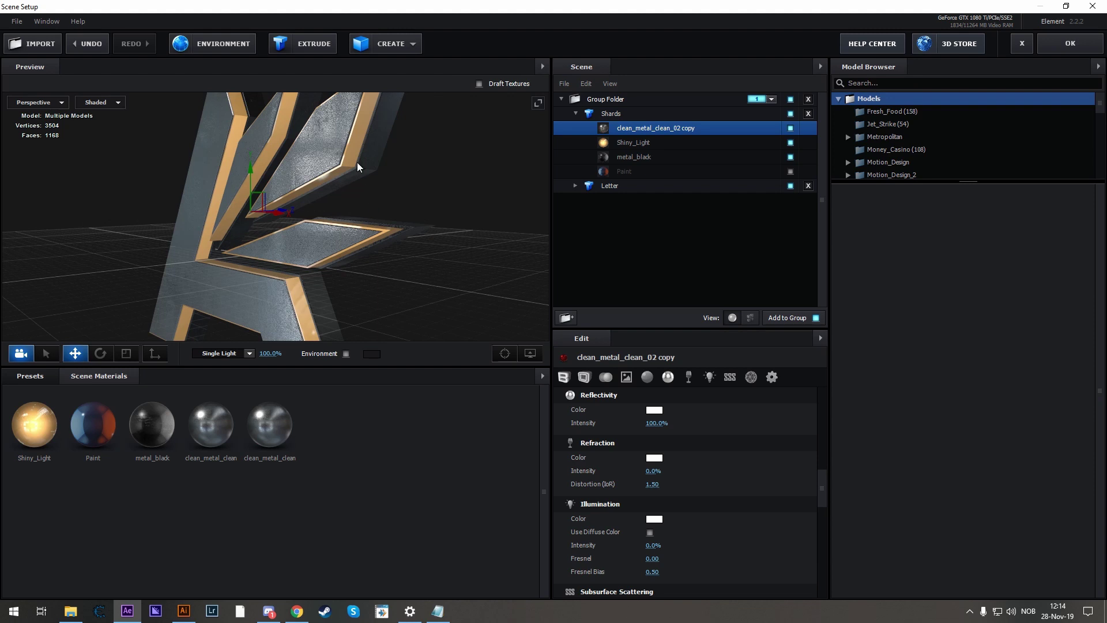
pyautogui.moveTo(324, 140); pyautogui.dragTo(341, 157)
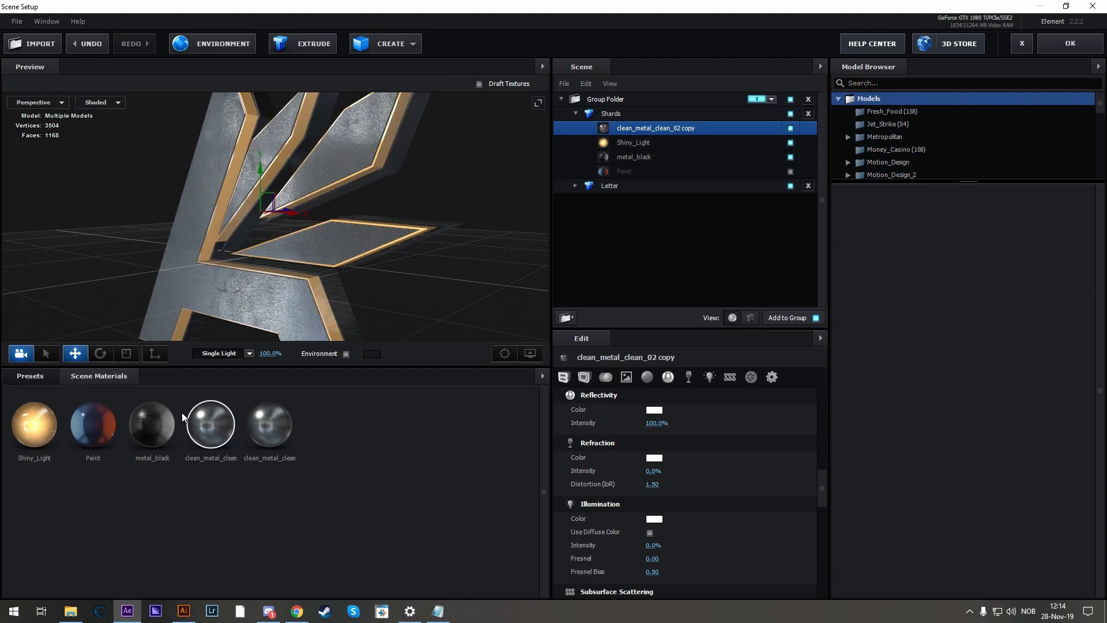
pyautogui.moveTo(33, 422); pyautogui.dragTo(350, 151)
pyautogui.moveTo(353, 281); pyautogui.dragTo(350, 189)
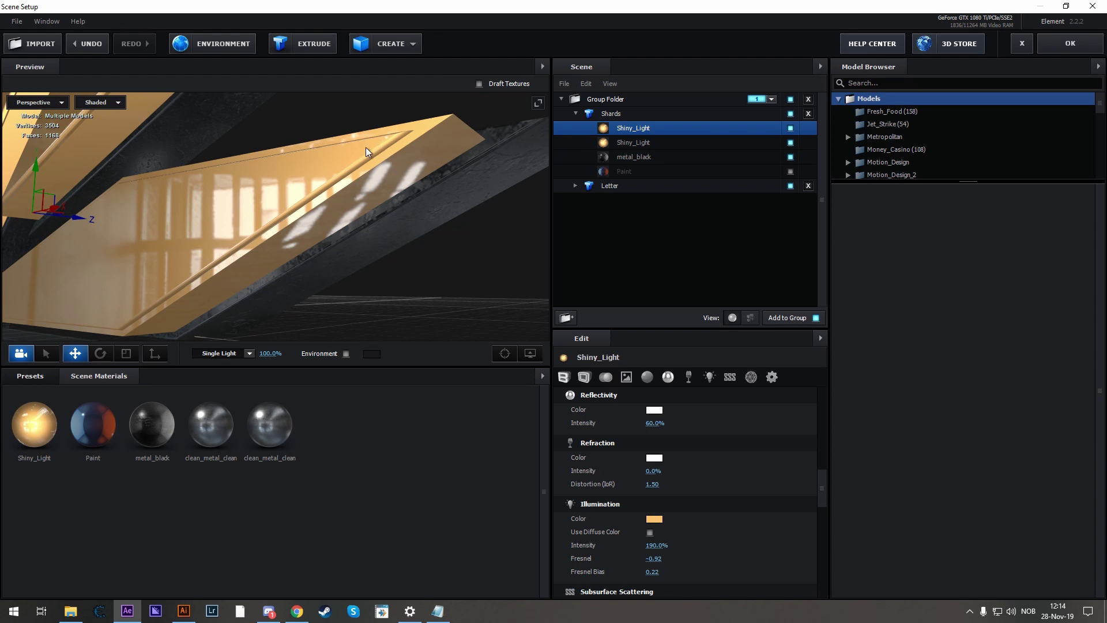
pyautogui.click(791, 128)
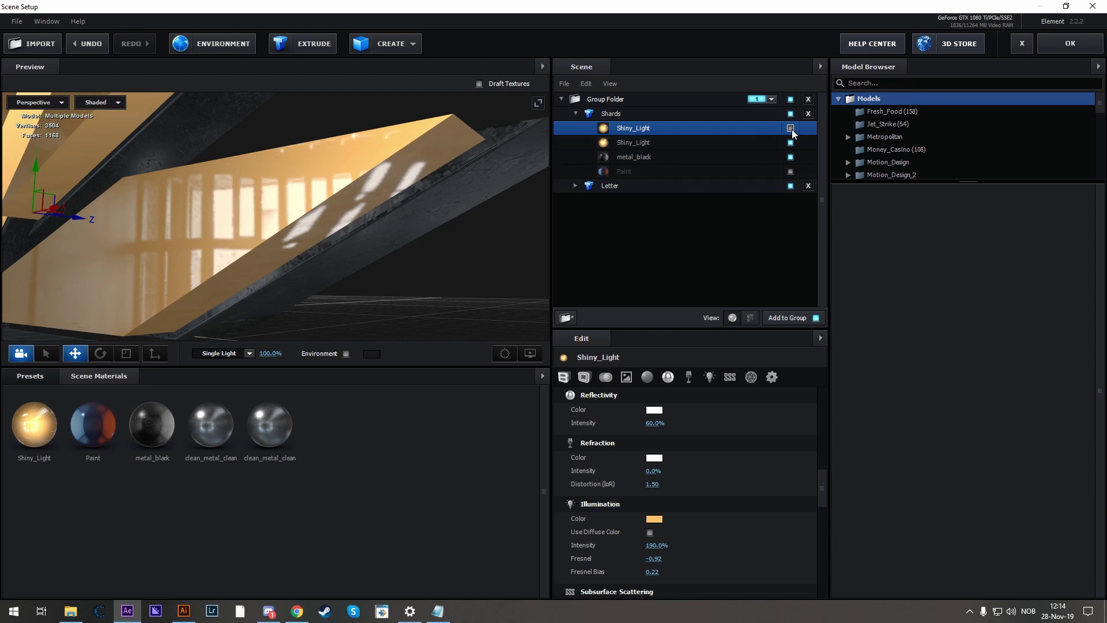
pyautogui.scroll(-5, 316, 305)
pyautogui.moveTo(316, 304); pyautogui.dragTo(438, 225)
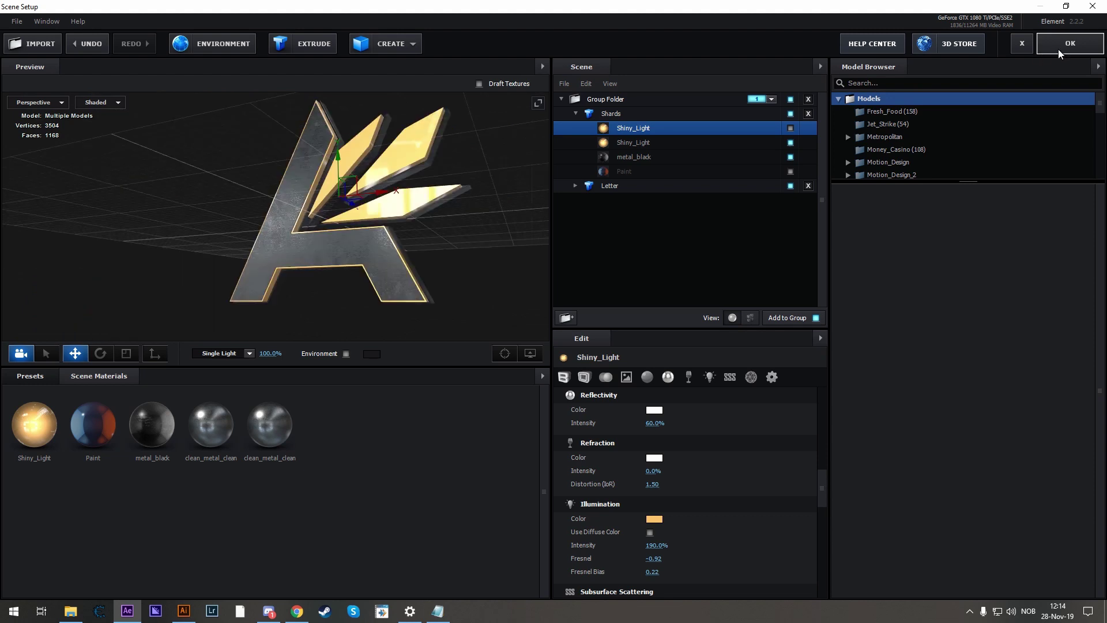
pyautogui.click(1068, 45)
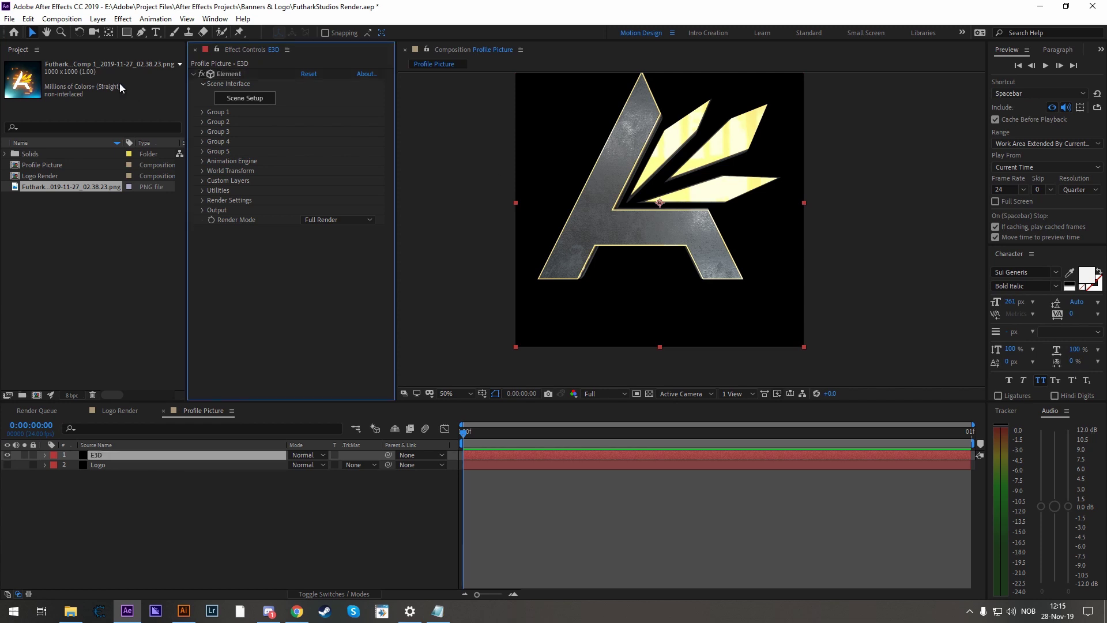
# Add a two-node camera with the 50mm preset to the Profile Picture composition
pyautogui.click(98, 19)
pyautogui.moveTo(219, 32)
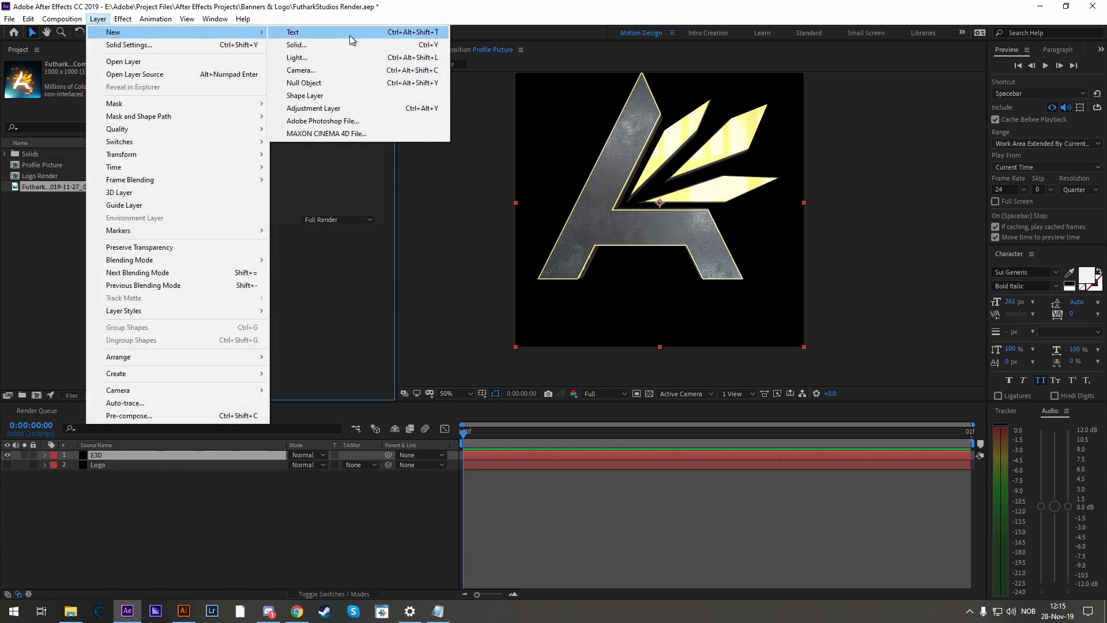
pyautogui.click(315, 70)
pyautogui.click(287, 66)
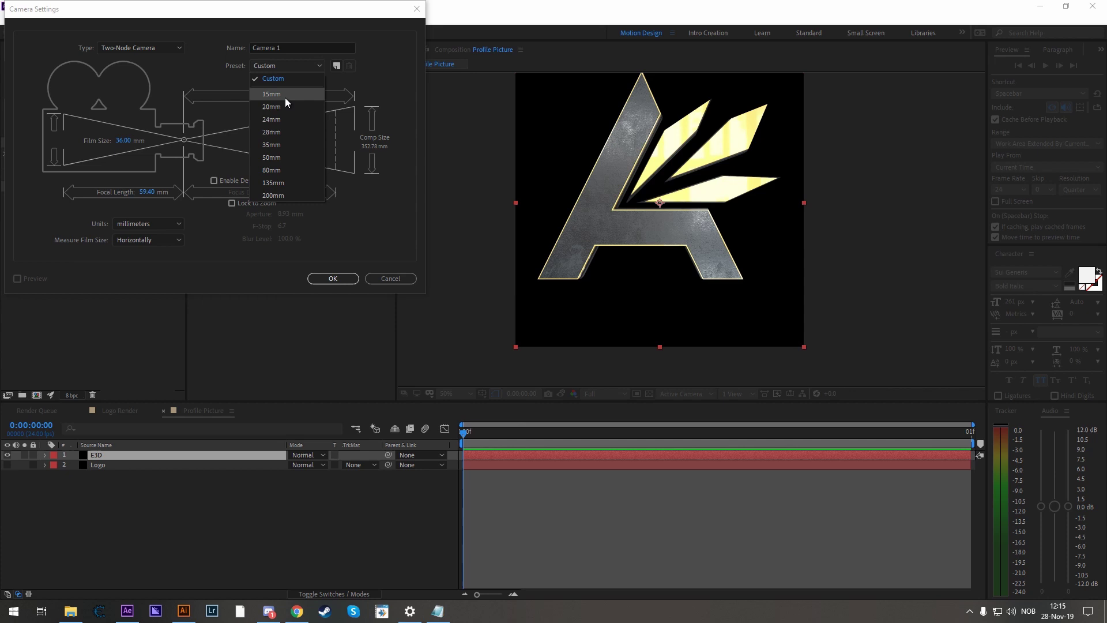
pyautogui.click(311, 157)
pyautogui.click(334, 278)
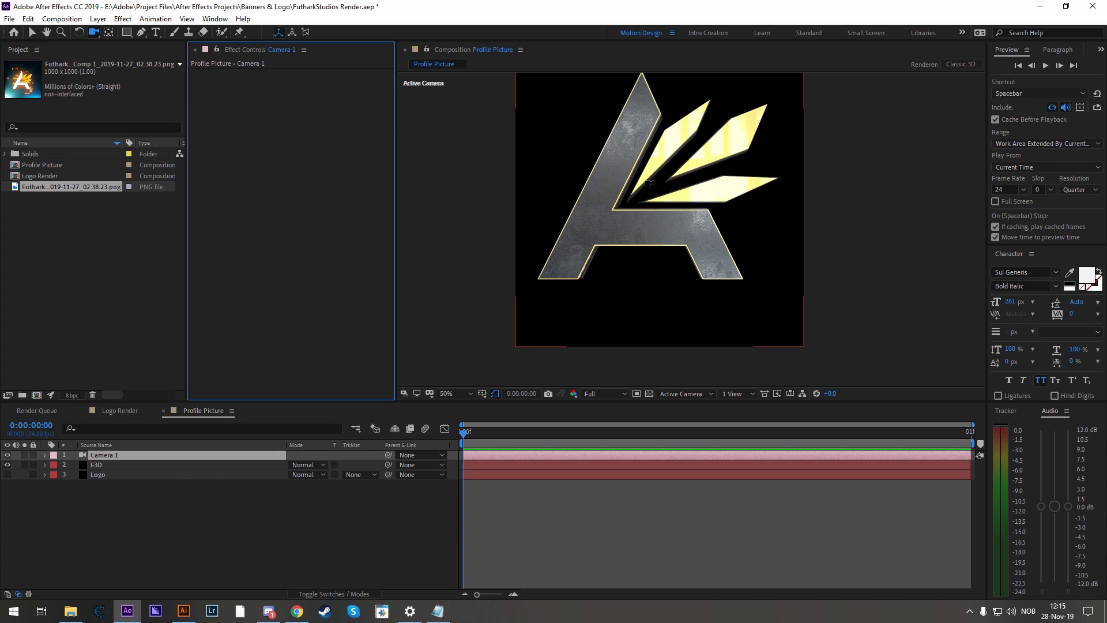
# Orbit the camera to an angled view that shows the logo's extruded sides, and deselect the camera layer
pyautogui.moveTo(651, 185); pyautogui.dragTo(667, 215)
pyautogui.moveTo(667, 215); pyautogui.dragTo(665, 219)
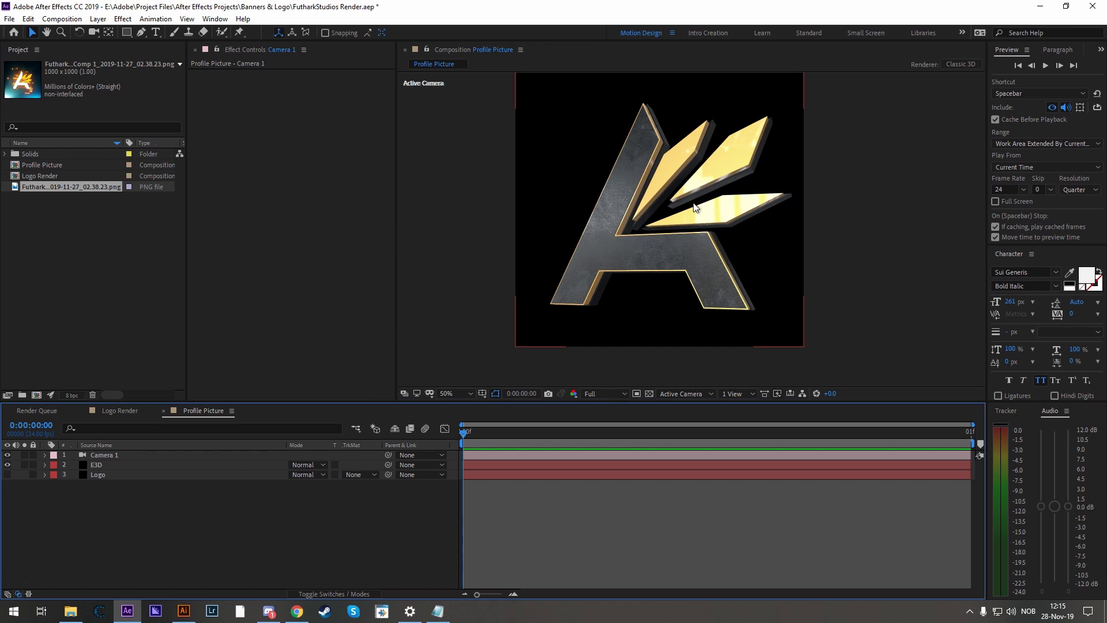
pyautogui.click(237, 512)
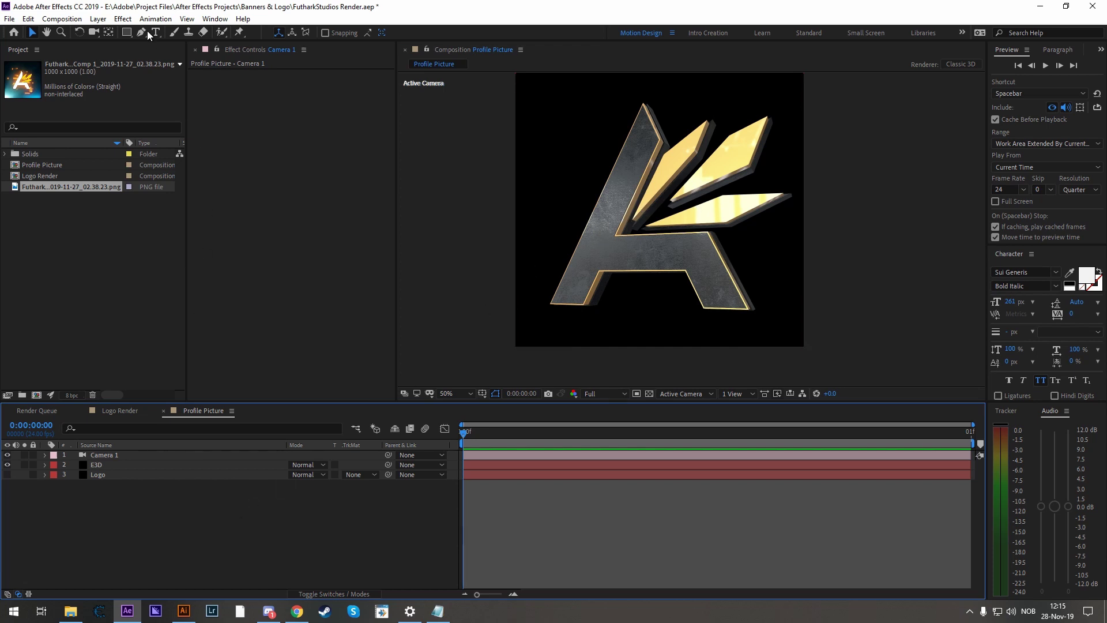
# Add a Point light named Backlights with 350% intensity, no falloff and no cast shadows
pyautogui.click(98, 19)
pyautogui.moveTo(115, 32)
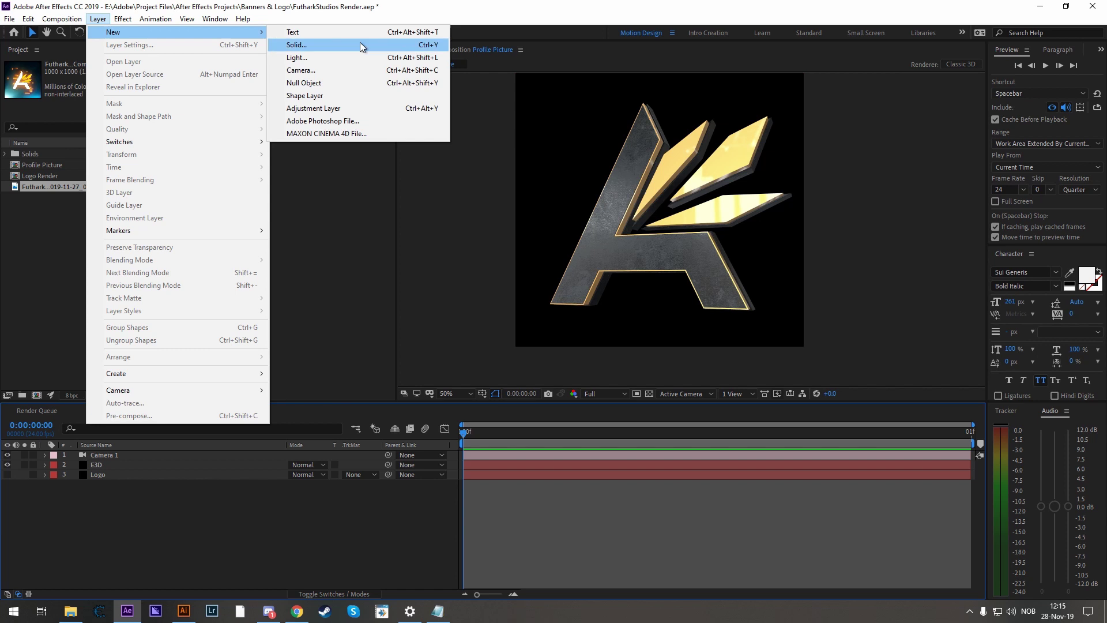
pyautogui.click(313, 64)
pyautogui.press('BackSpace')
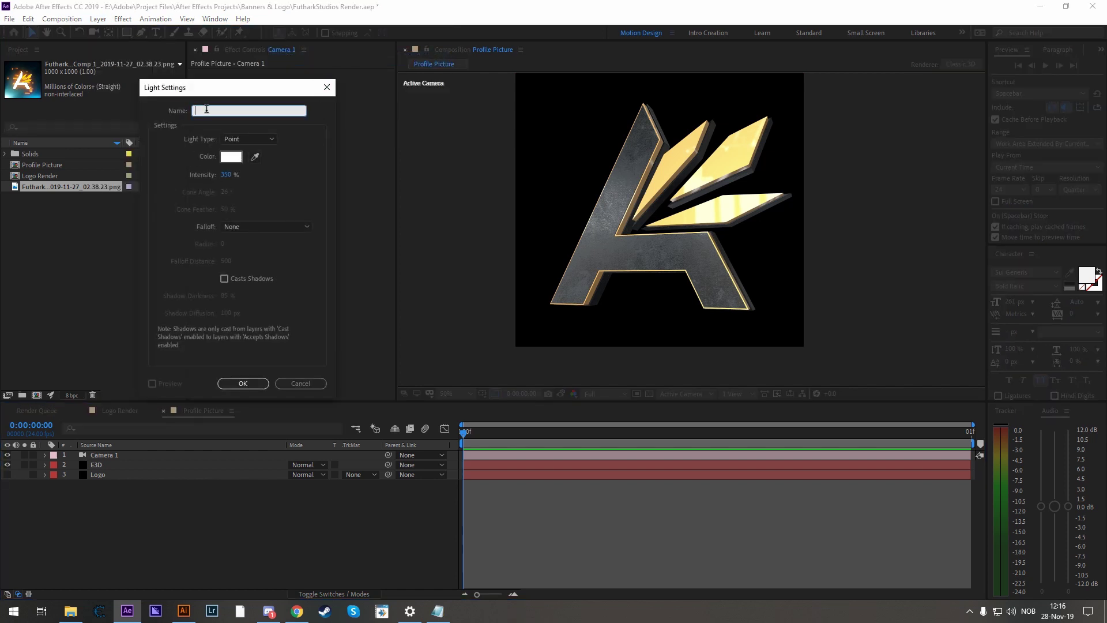
pyautogui.write('Backlights')
pyautogui.click(245, 137)
pyautogui.click(251, 178)
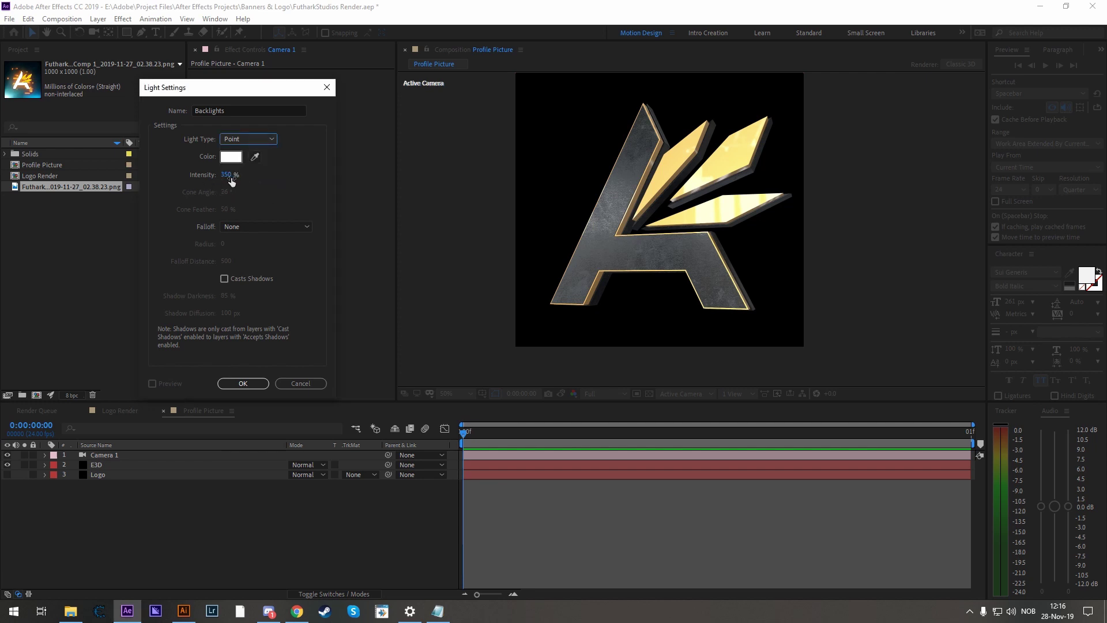
pyautogui.click(242, 384)
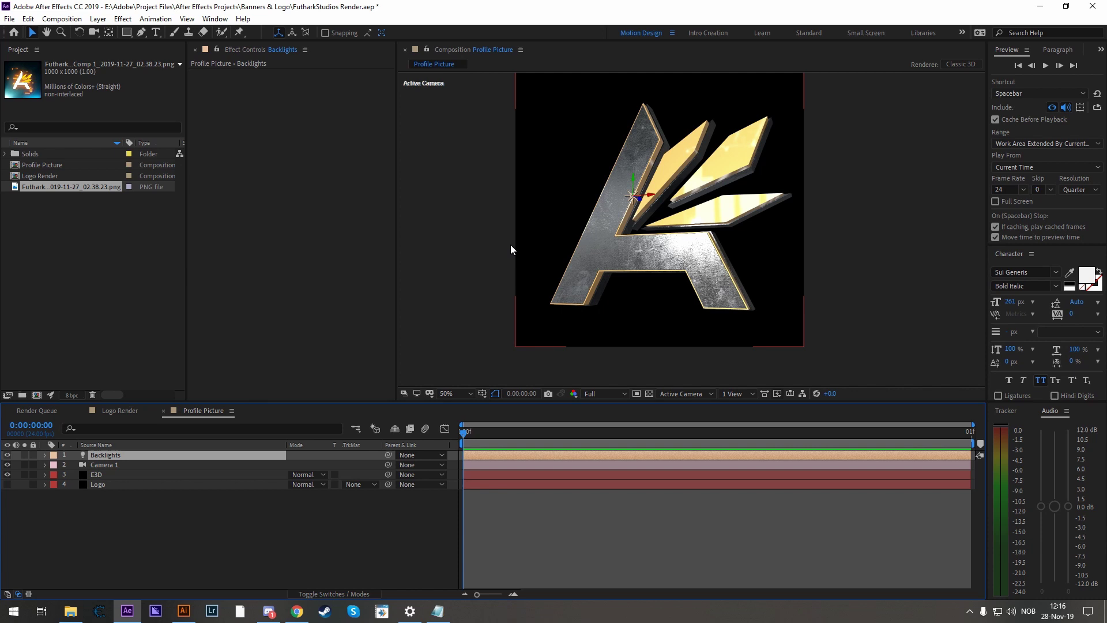
# Split the composition view into two horizontal views, with Top beside Active Camera, and make the Top view active
pyautogui.click(732, 396)
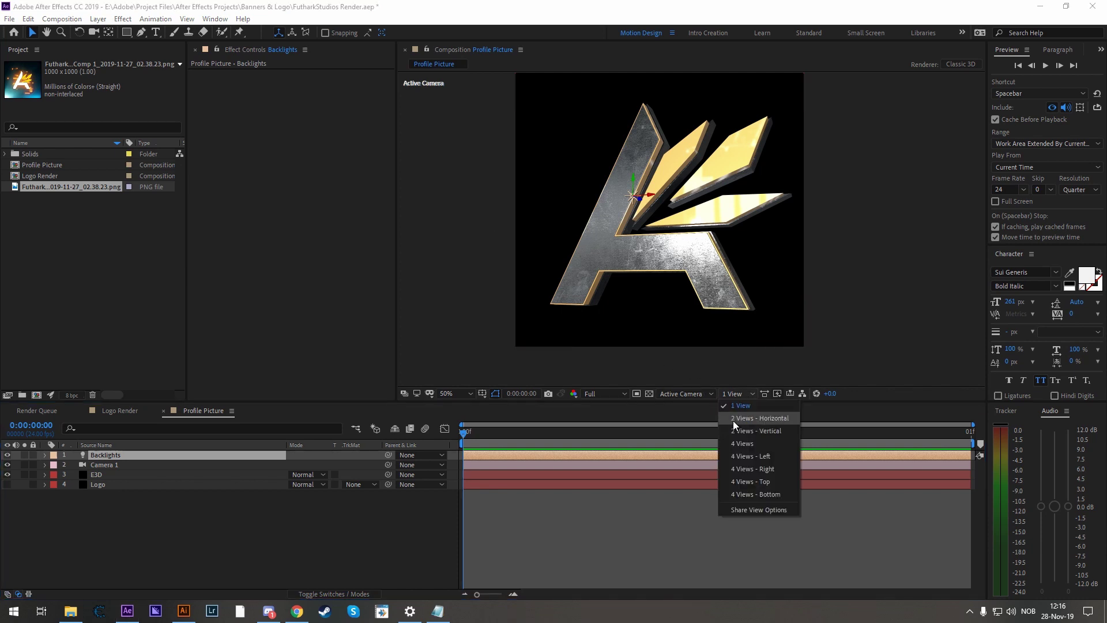
pyautogui.click(768, 418)
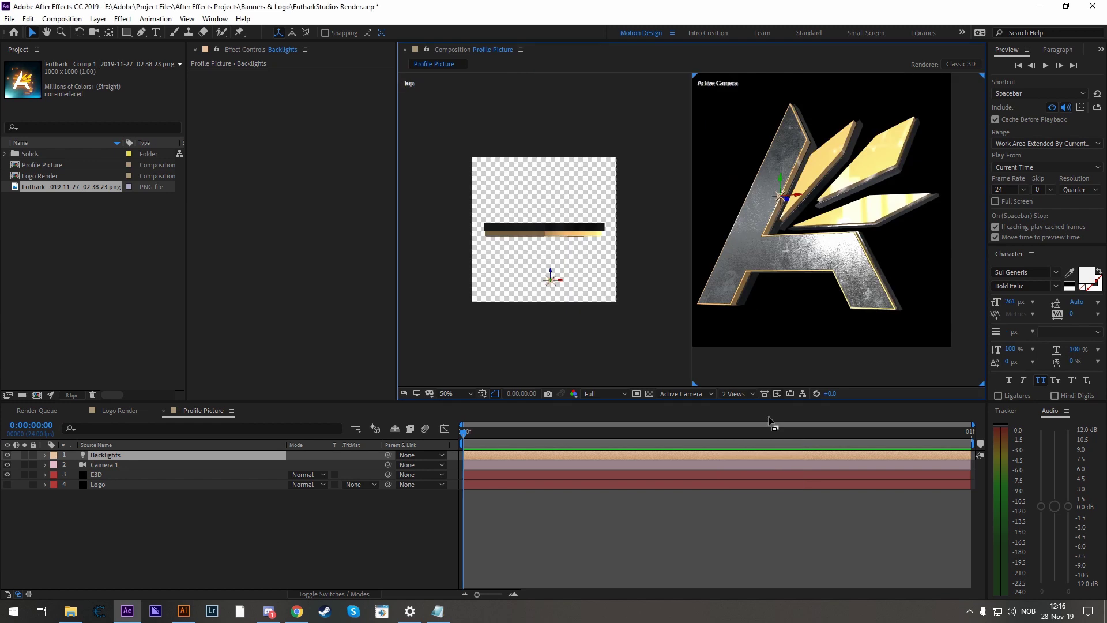
pyautogui.click(596, 353)
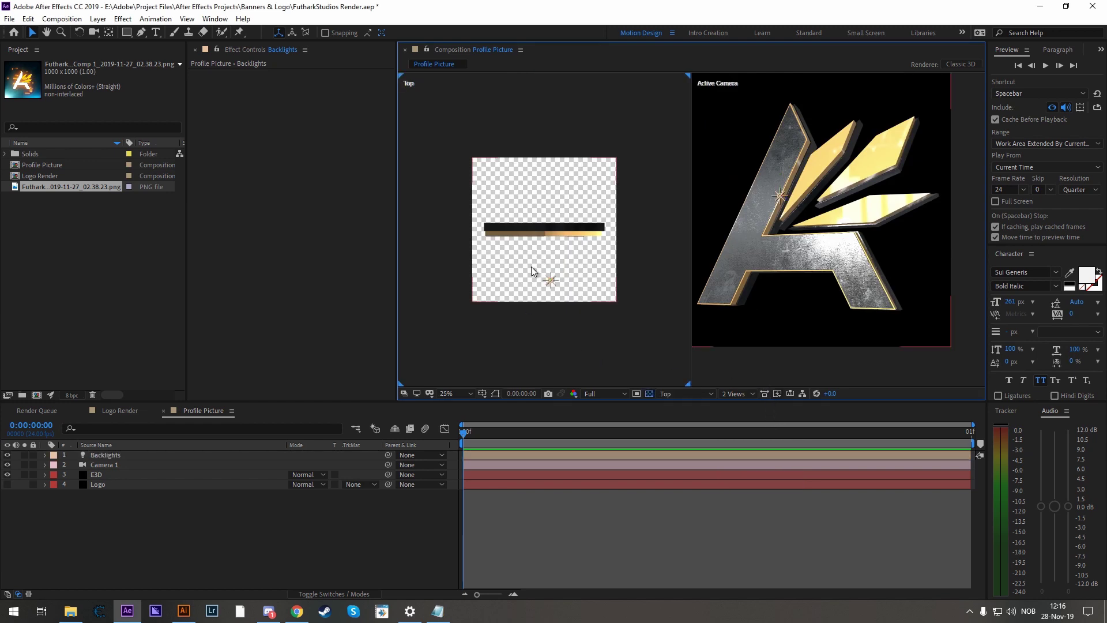
pyautogui.click(682, 394)
pyautogui.click(676, 463)
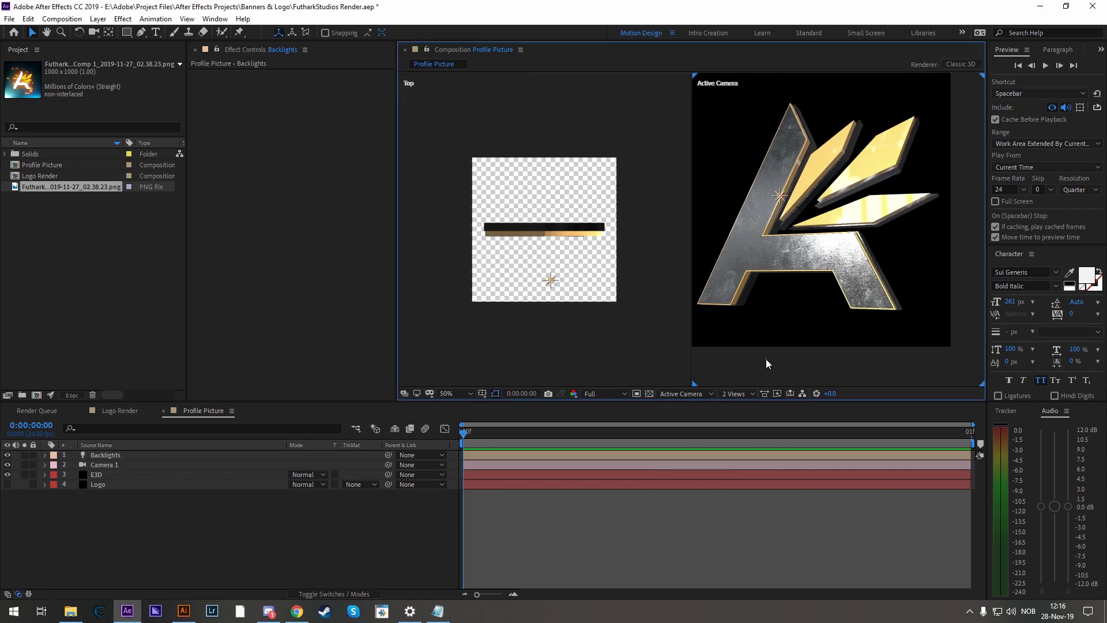
pyautogui.click(780, 341)
pyautogui.click(684, 394)
pyautogui.click(685, 407)
pyautogui.click(571, 338)
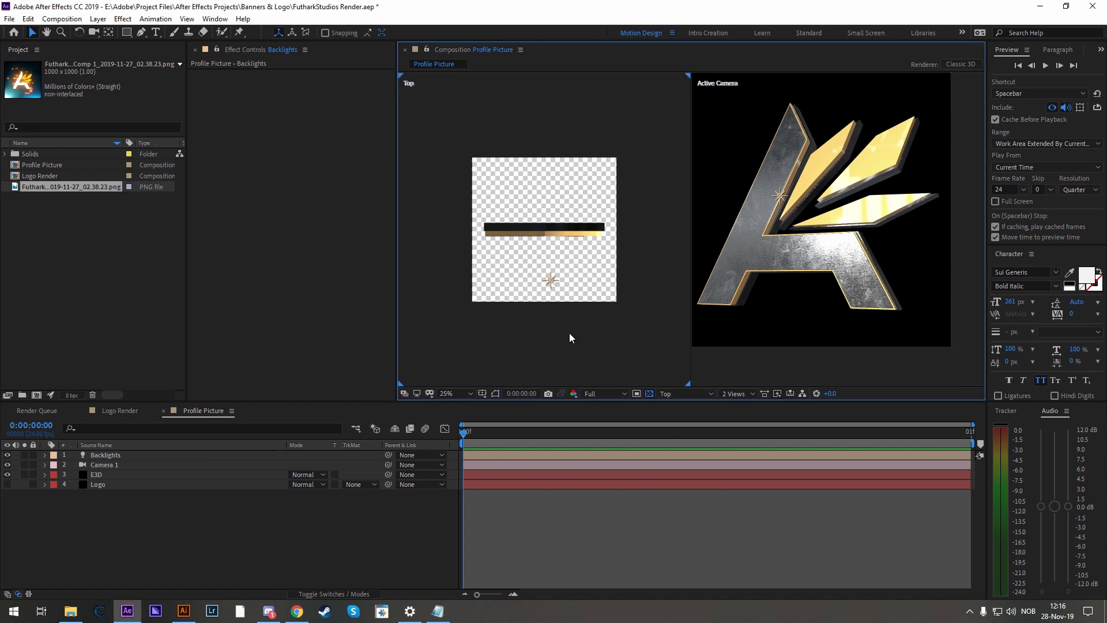
# Move the Backlights light far behind the logo and to the lower right of the letter's right leg
pyautogui.click(550, 283)
pyautogui.moveTo(555, 286); pyautogui.dragTo(543, 71)
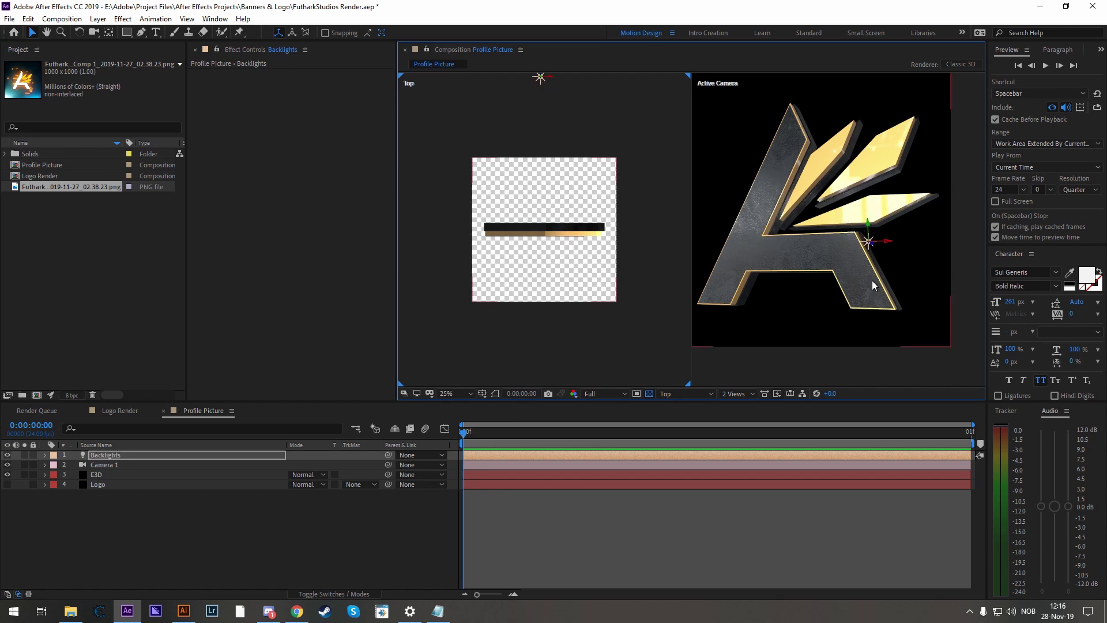
pyautogui.moveTo(865, 240); pyautogui.dragTo(904, 275)
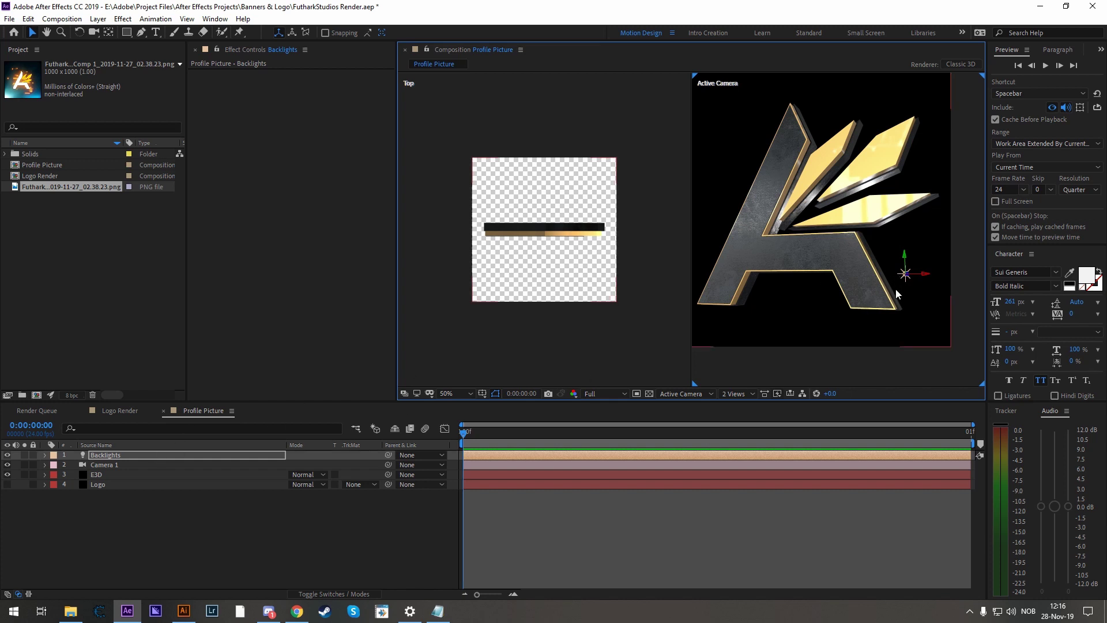
# Duplicate the Backlights light three times and spread the copies above, to the right of and below the logo
pyautogui.click(31, 19)
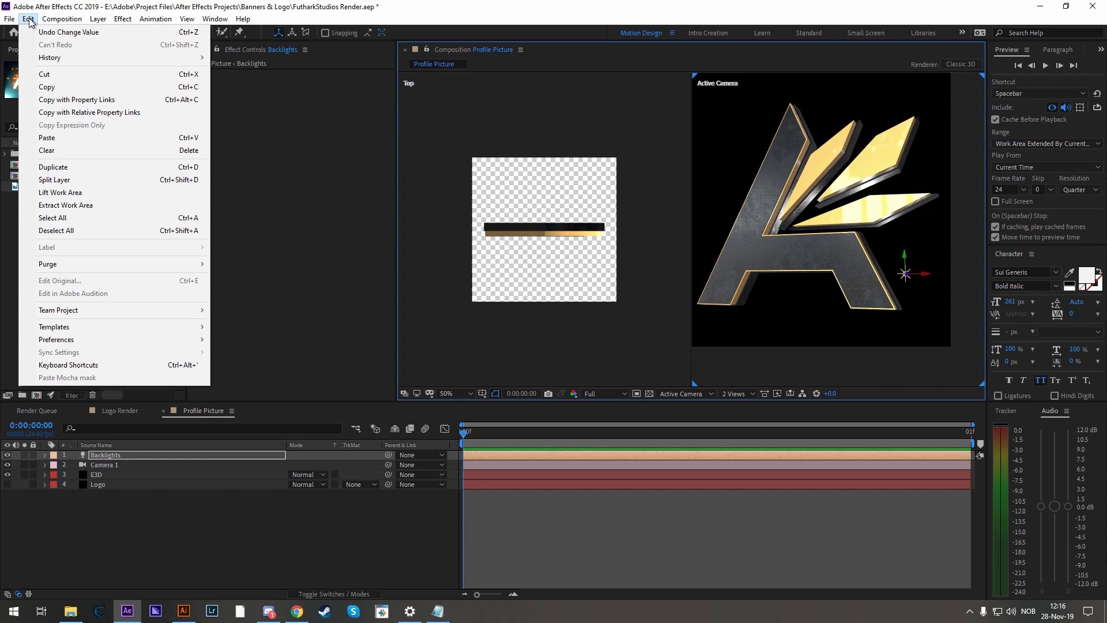
pyautogui.click(76, 167)
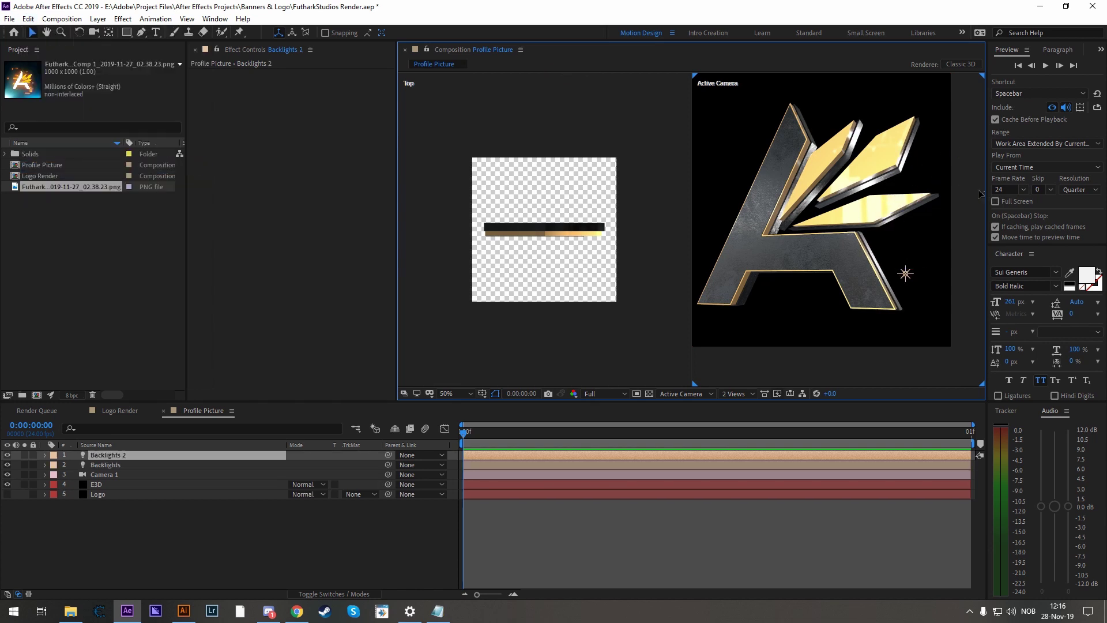
pyautogui.hotkey('ctrl', 'd')
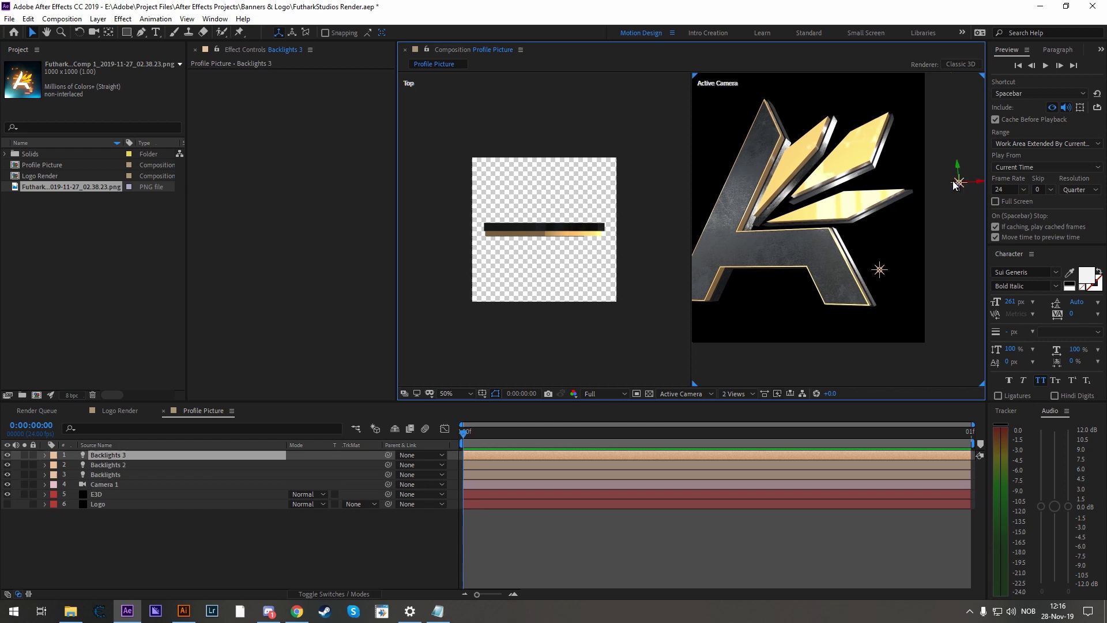
pyautogui.moveTo(981, 190); pyautogui.dragTo(825, 342)
pyautogui.hotkey('ctrl', 'd')
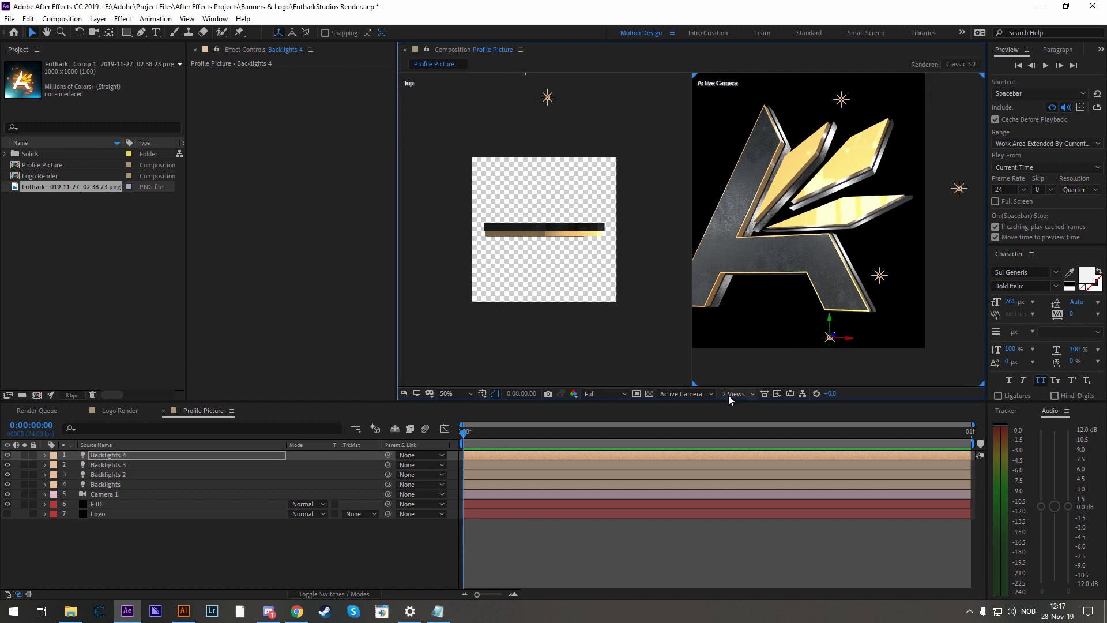
pyautogui.moveTo(770, 289); pyautogui.dragTo(808, 276)
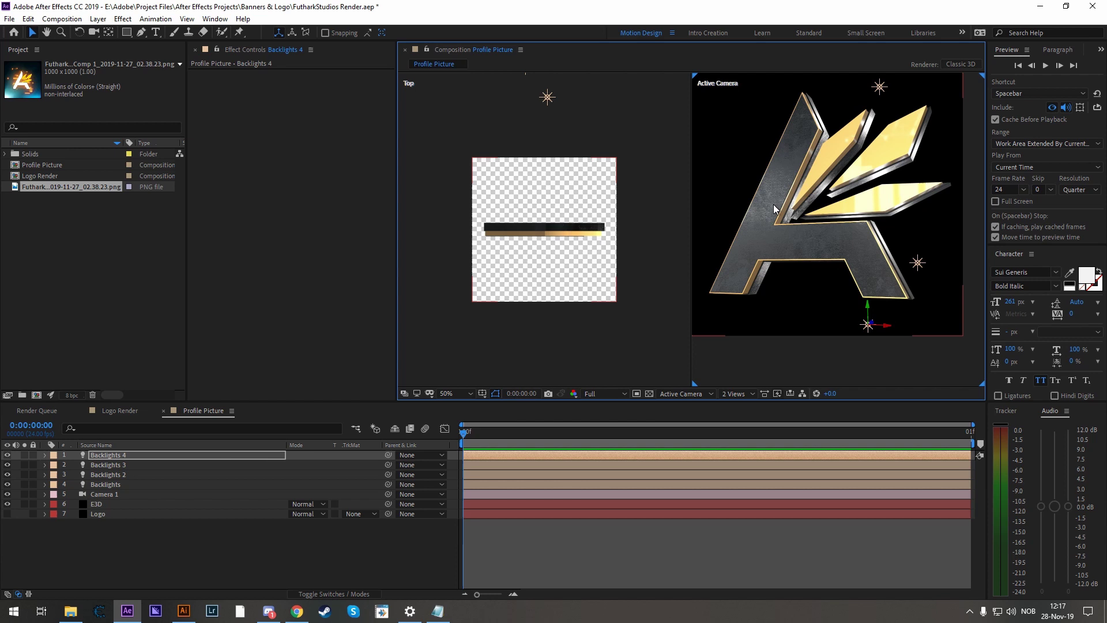
# Add another Point light named Frontlight with 350% intensity
pyautogui.click(98, 18)
pyautogui.moveTo(107, 33)
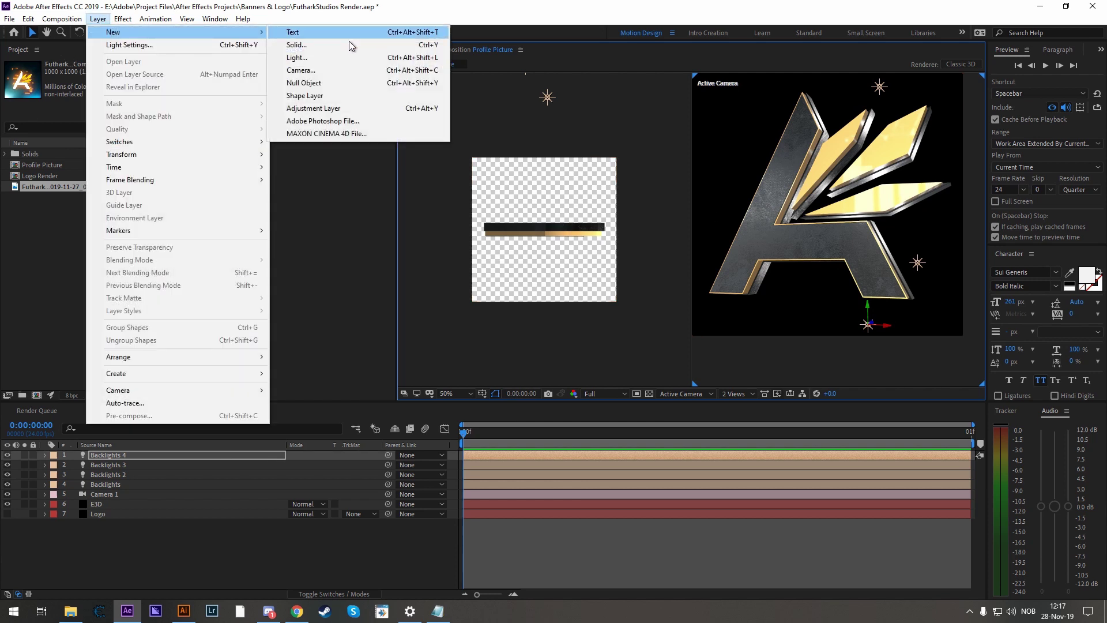
pyautogui.click(338, 57)
pyautogui.write('Frontlight')
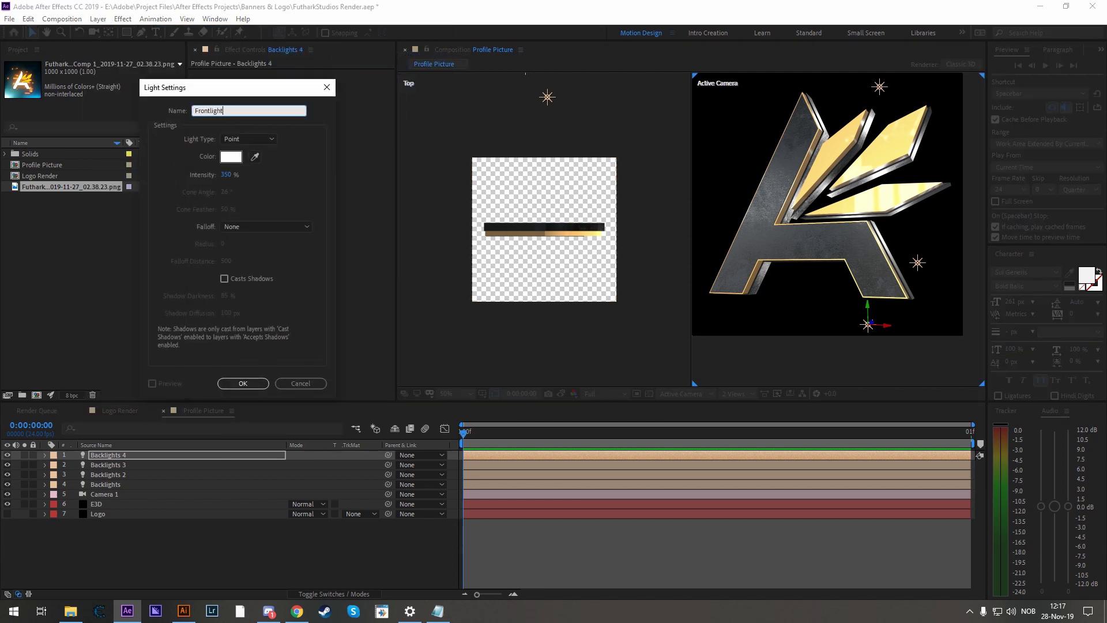
pyautogui.press('Return')
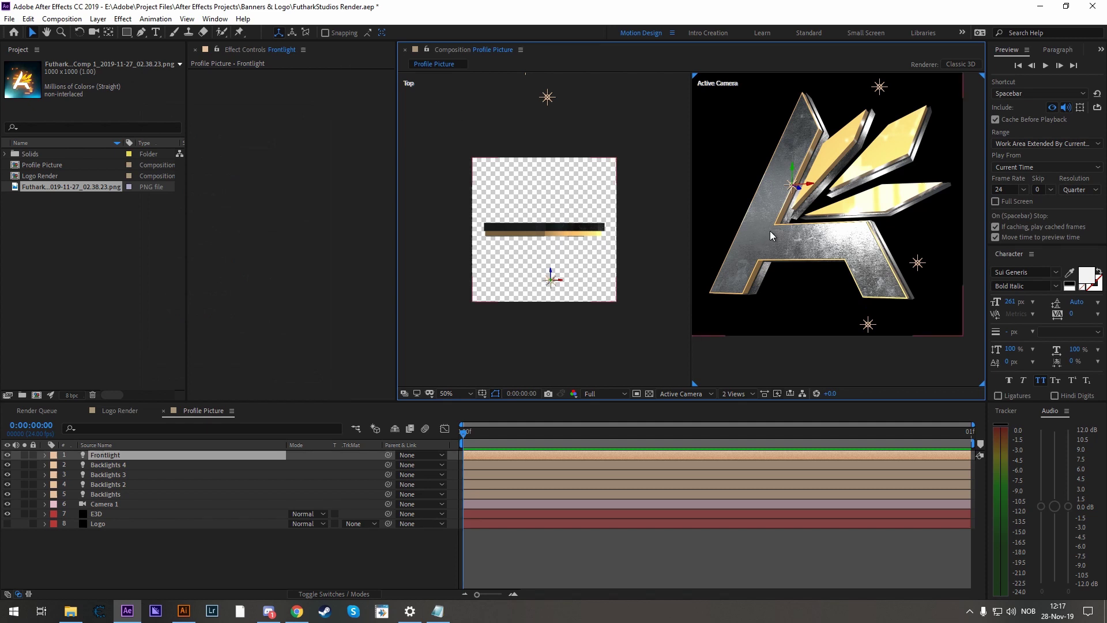
# Move the Frontlight in the Top view to a spot in front of the logo and well to its left
pyautogui.scroll(-2, 770, 231)
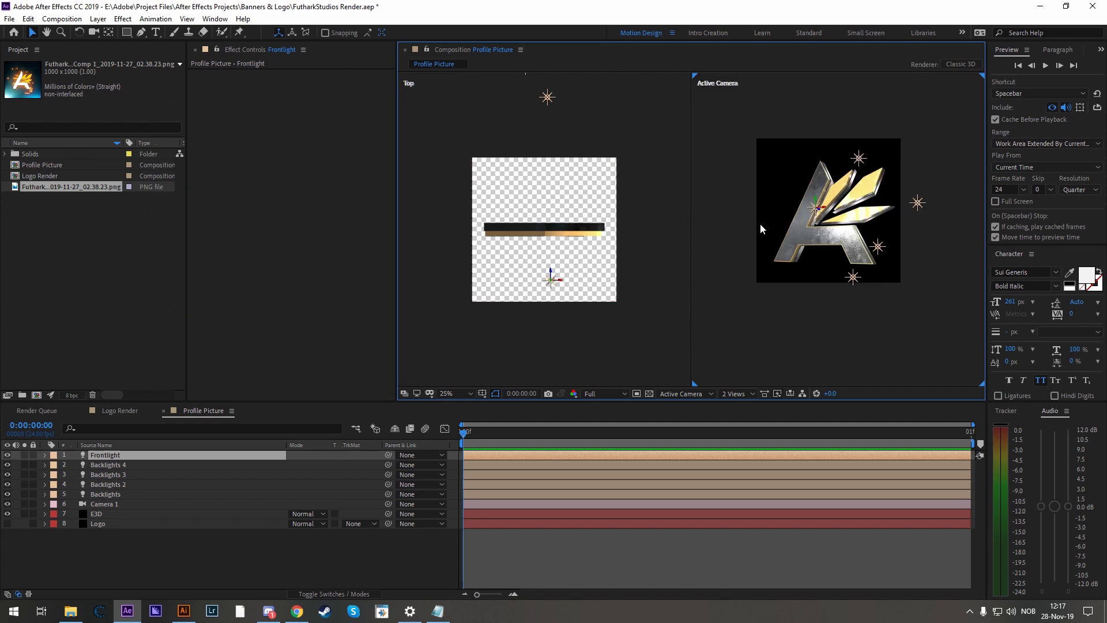
pyautogui.scroll(2, 761, 226)
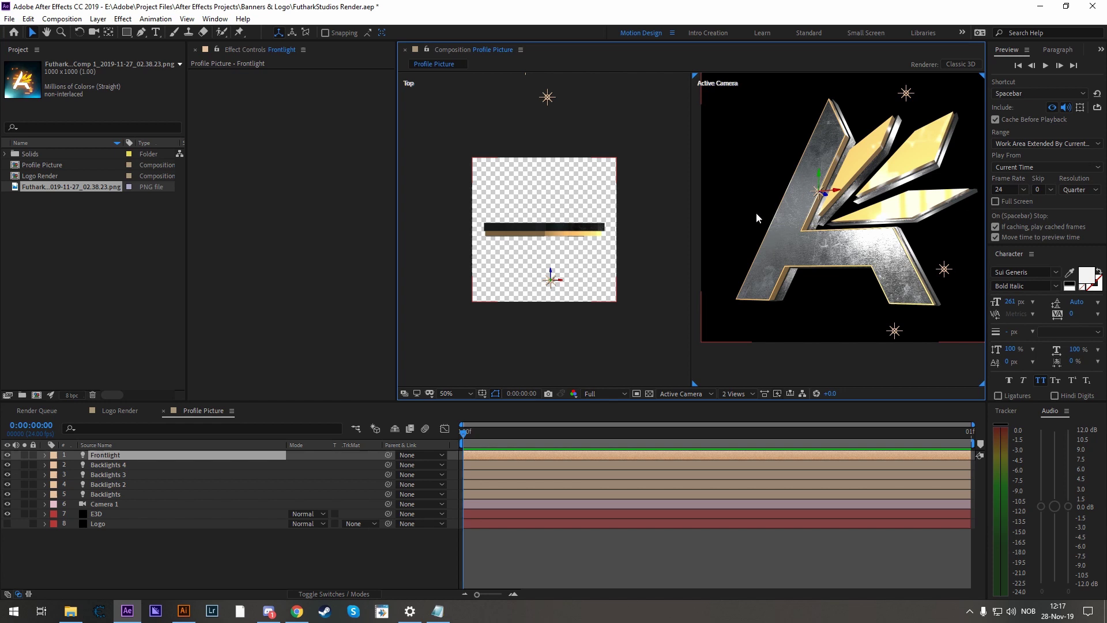
pyautogui.moveTo(550, 282); pyautogui.dragTo(387, 312)
pyautogui.press('space')
pyautogui.moveTo(479, 314); pyautogui.dragTo(546, 314)
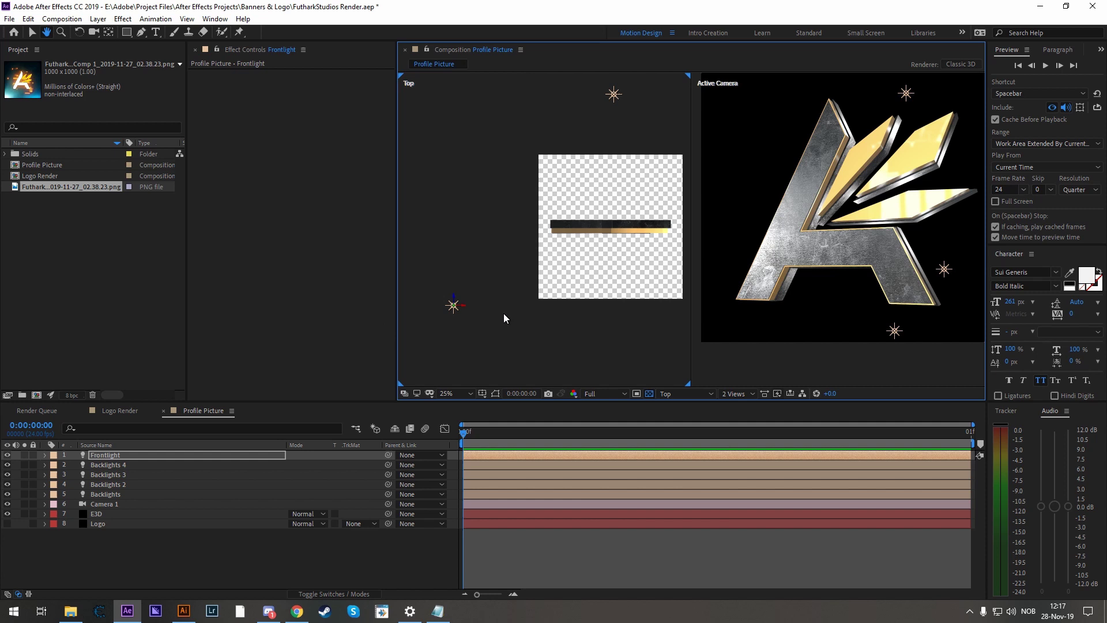
pyautogui.press('v')
# Raise the Frontlight by setting its Y position to -137.7
pyautogui.click(122, 455)
pyautogui.press('p')
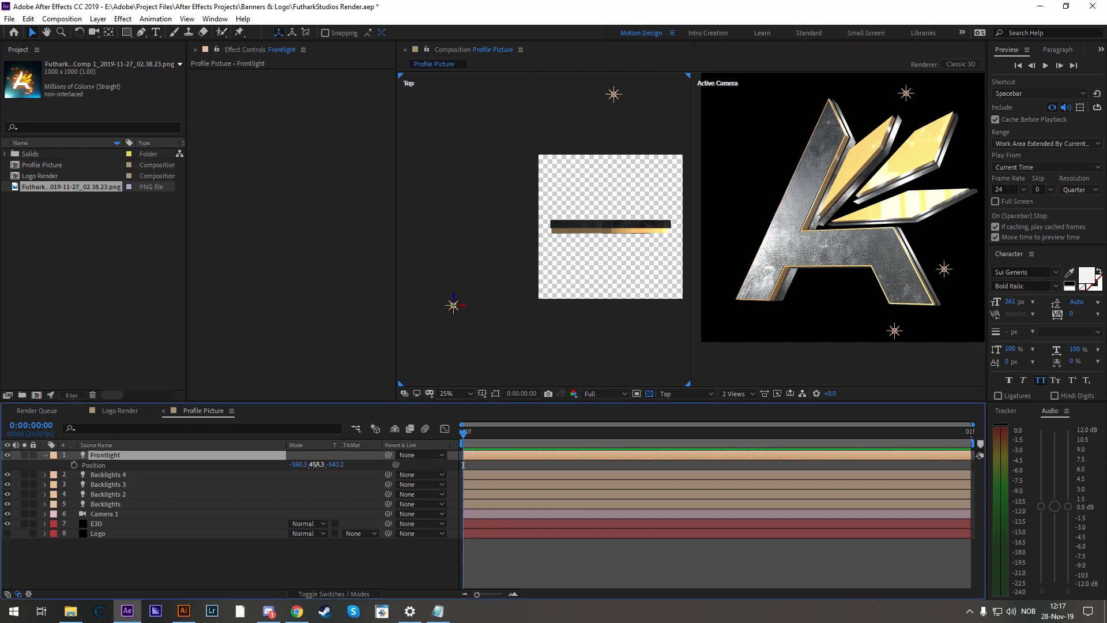
pyautogui.moveTo(316, 465); pyautogui.dragTo(13, 455)
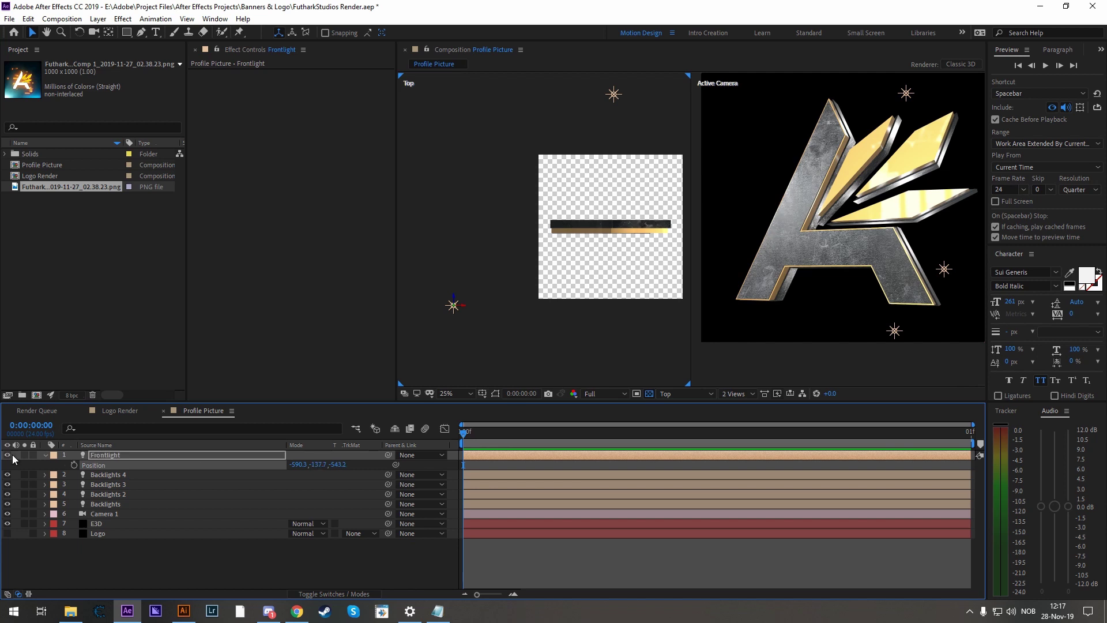
pyautogui.click(45, 456)
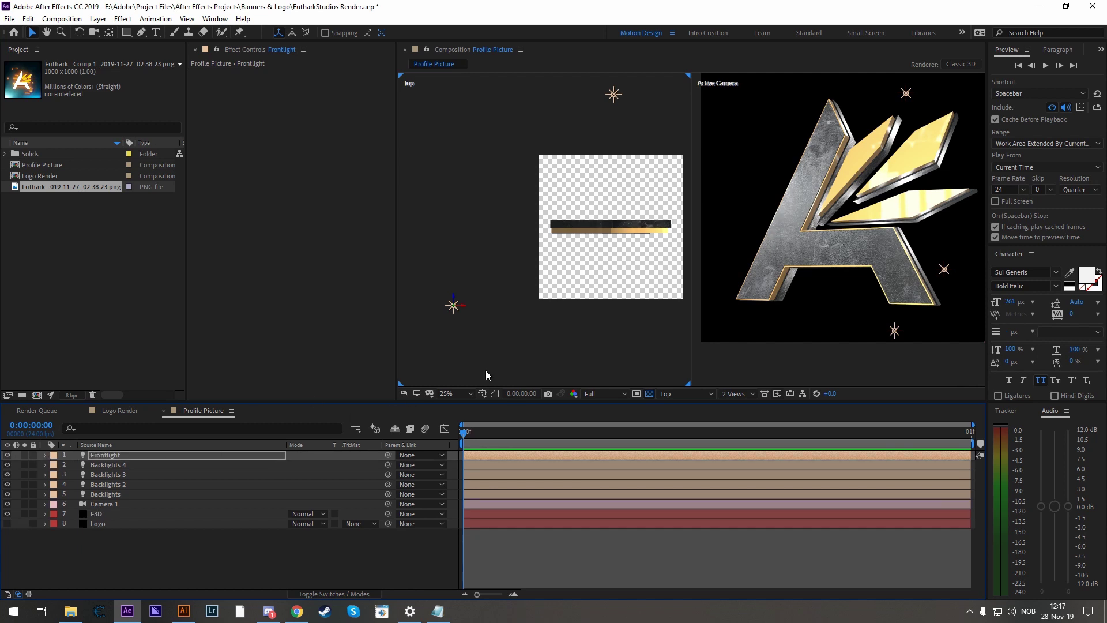
# Return to a single Active Camera view and inspect the lighting on the shards up close
pyautogui.click(738, 394)
pyautogui.click(735, 406)
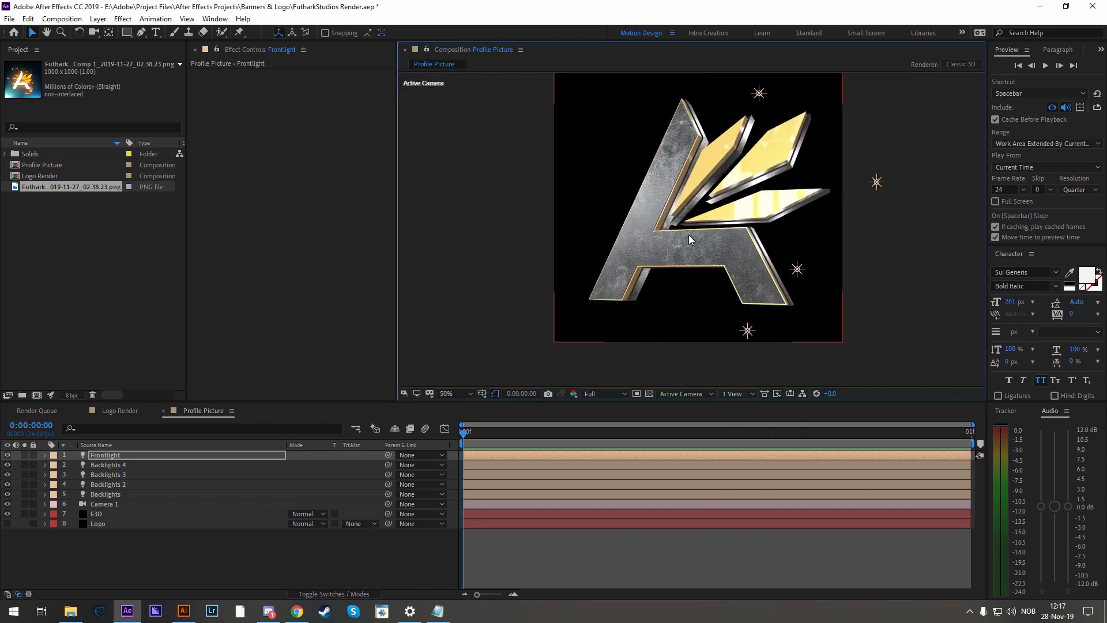
pyautogui.scroll(4, 689, 234)
pyautogui.moveTo(645, 295); pyautogui.dragTo(640, 298)
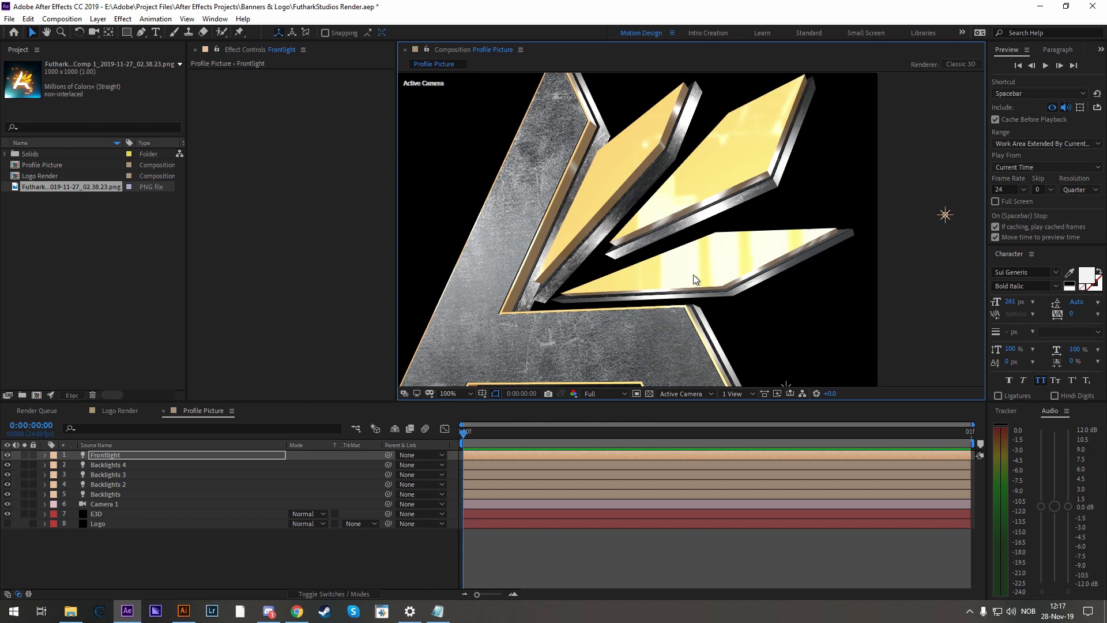
pyautogui.scroll(-2, 689, 266)
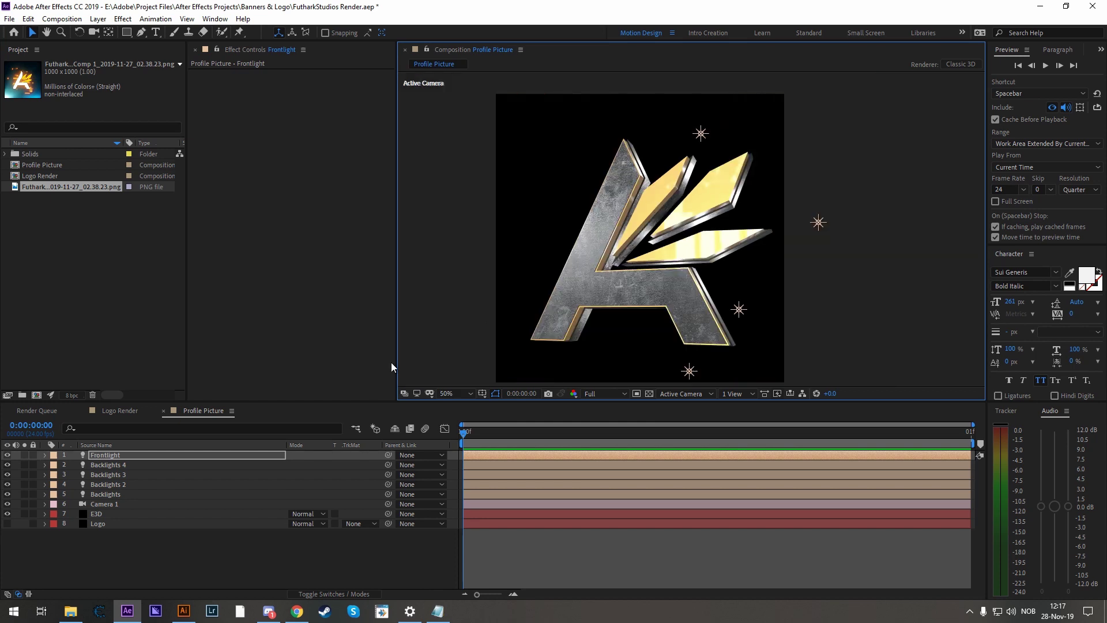
# Rotate the physical environment of the E3D layer's Element effect to 38° around Y in the render settings
pyautogui.click(99, 515)
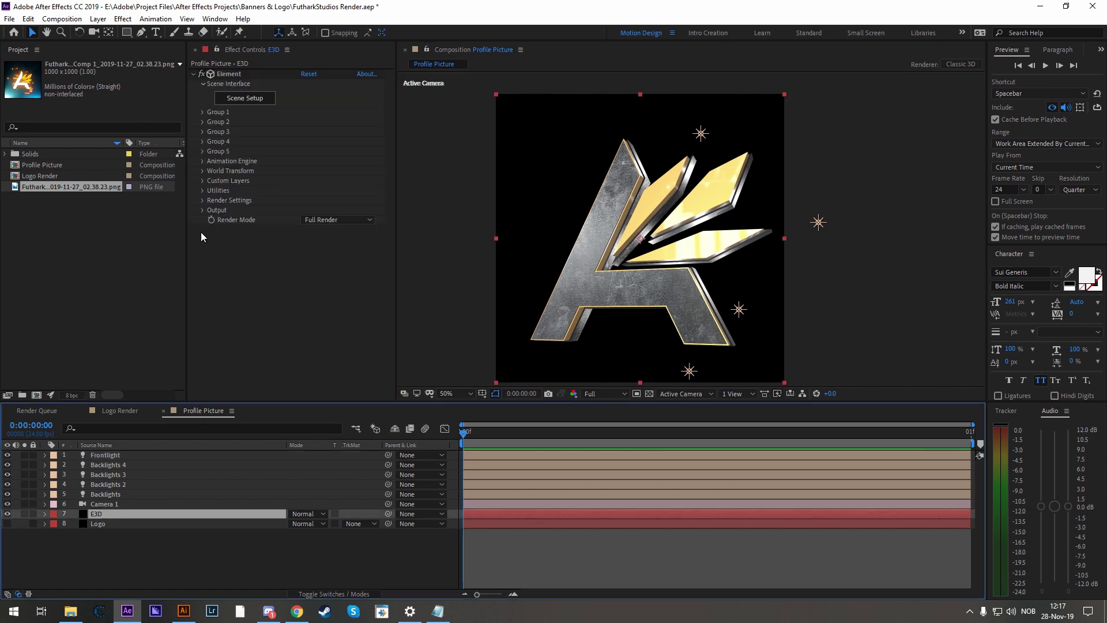
pyautogui.click(202, 200)
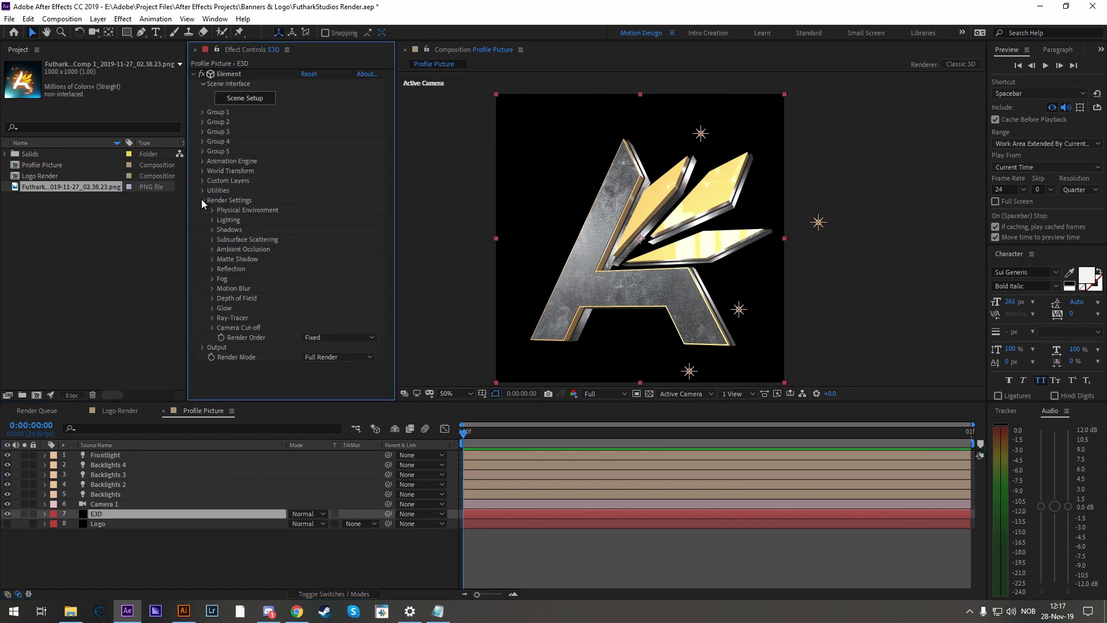
pyautogui.click(212, 209)
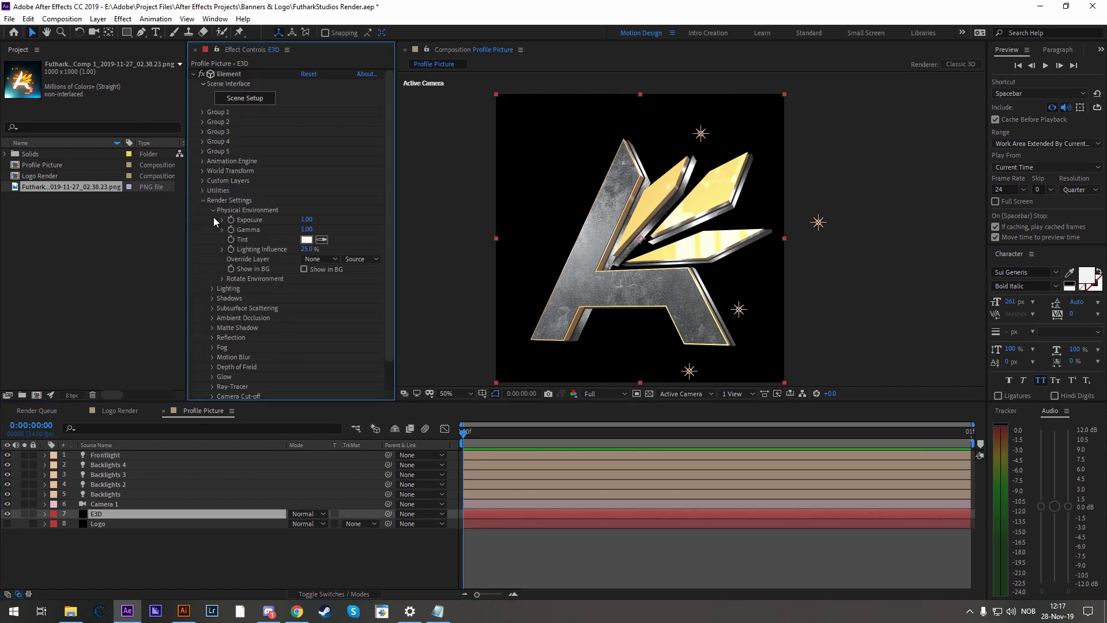
pyautogui.click(223, 280)
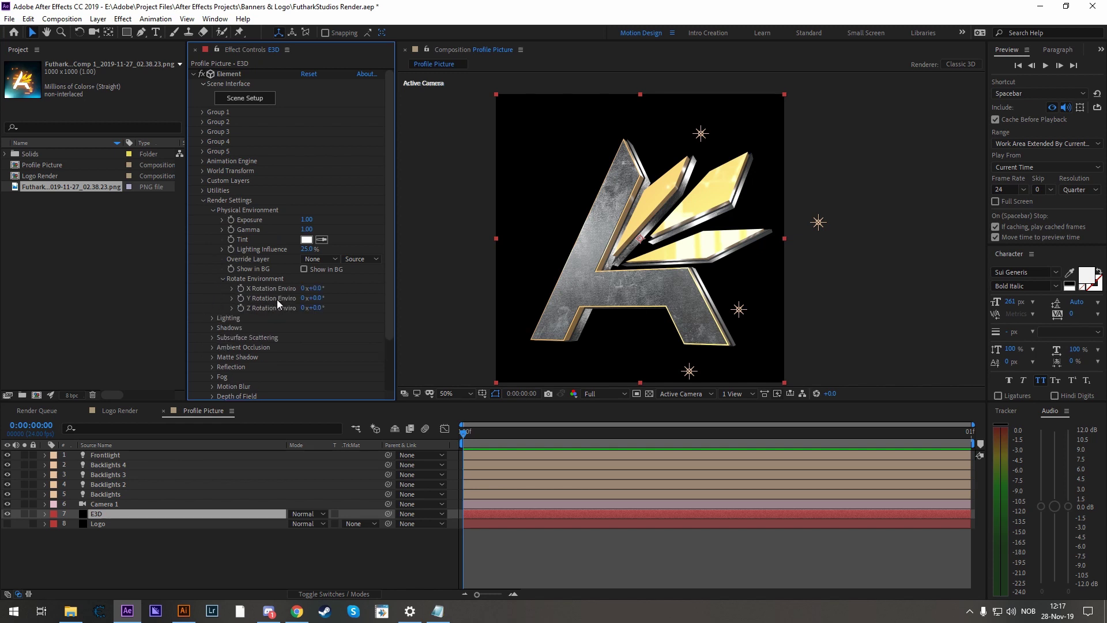
pyautogui.moveTo(317, 301); pyautogui.dragTo(341, 300)
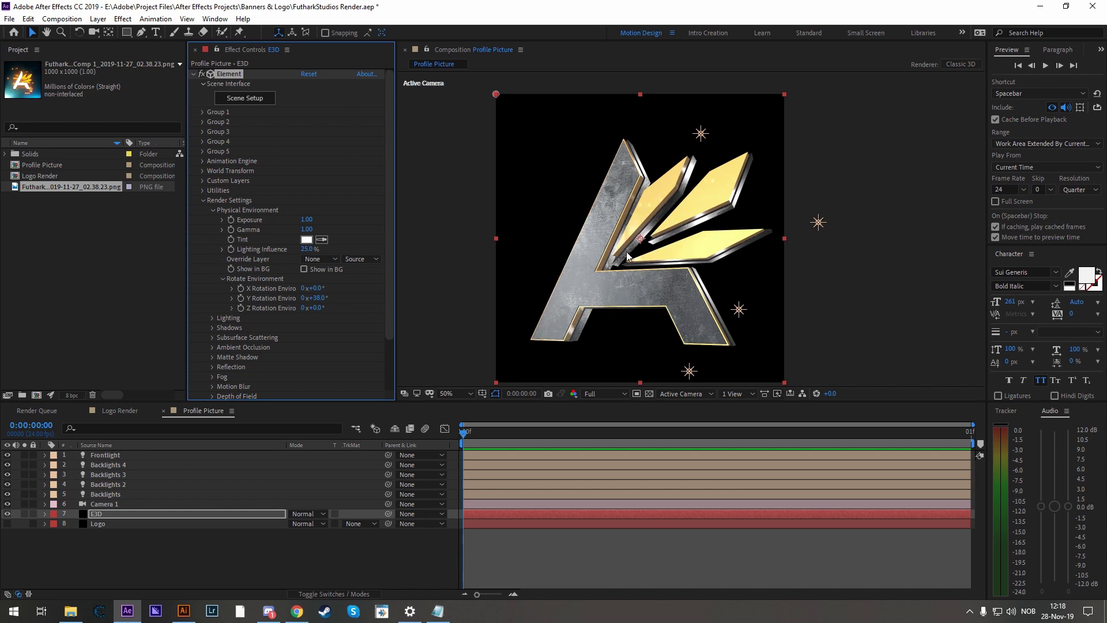
pyautogui.moveTo(317, 299); pyautogui.dragTo(328, 298)
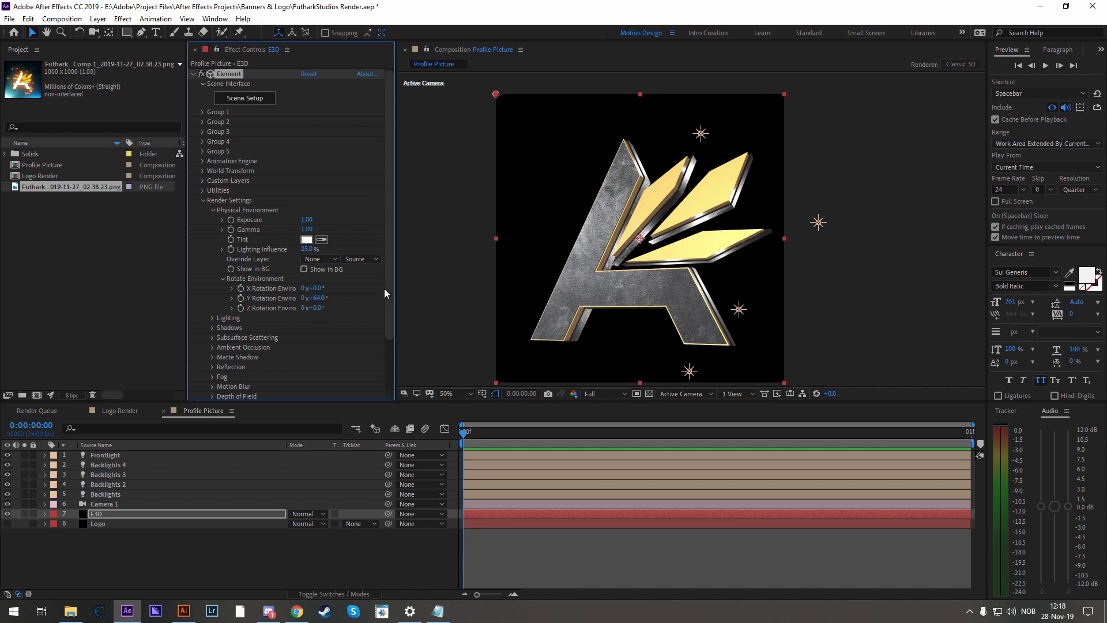
pyautogui.hotkey('ctrl', 'z')
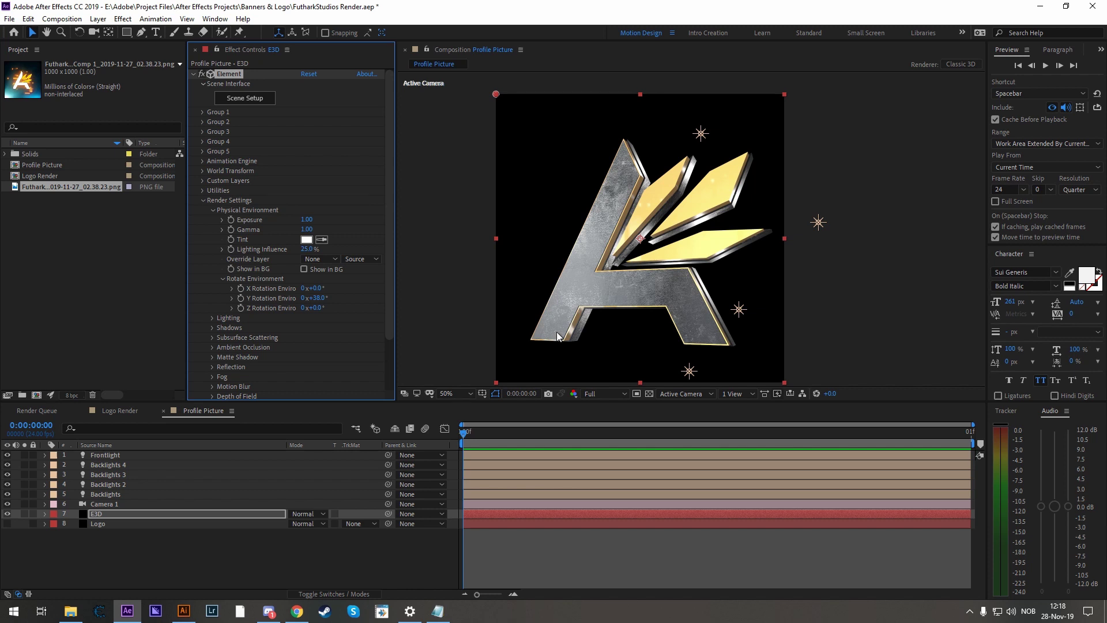
pyautogui.click(212, 210)
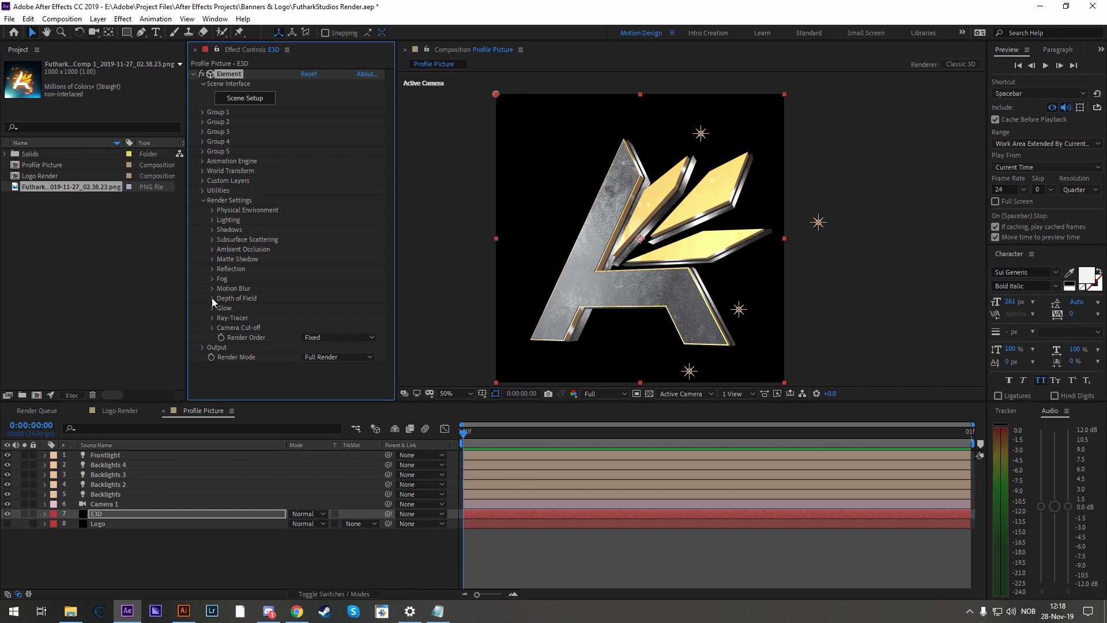
# Enable ambient occlusion for the Element effect, raise SSAO Intensity to 26.8 and compare the logo with it off and on
pyautogui.click(212, 249)
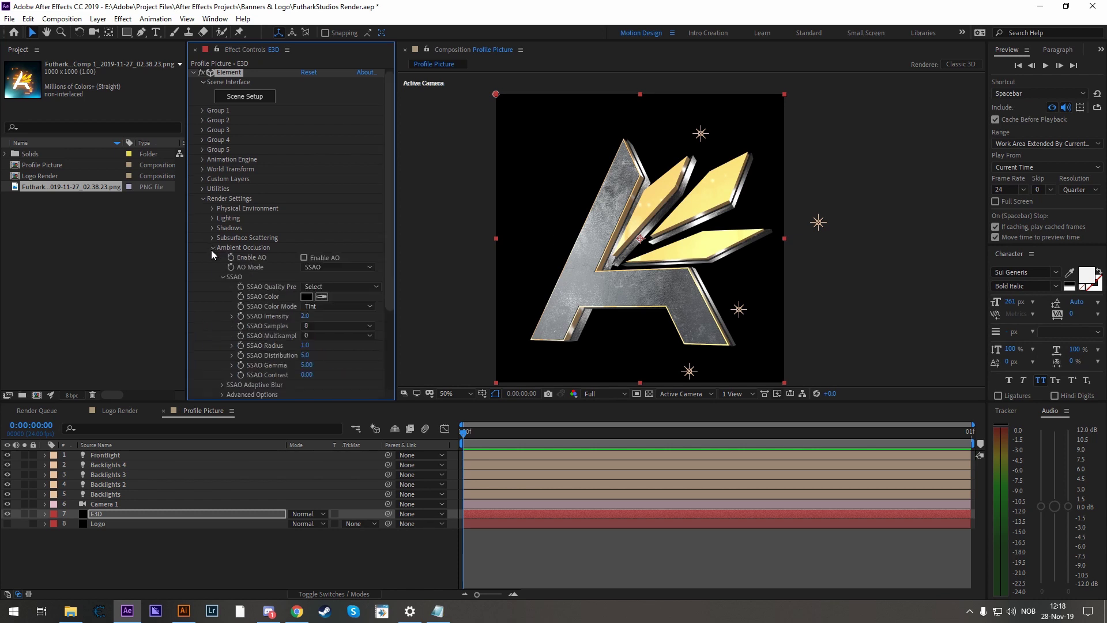
pyautogui.click(304, 258)
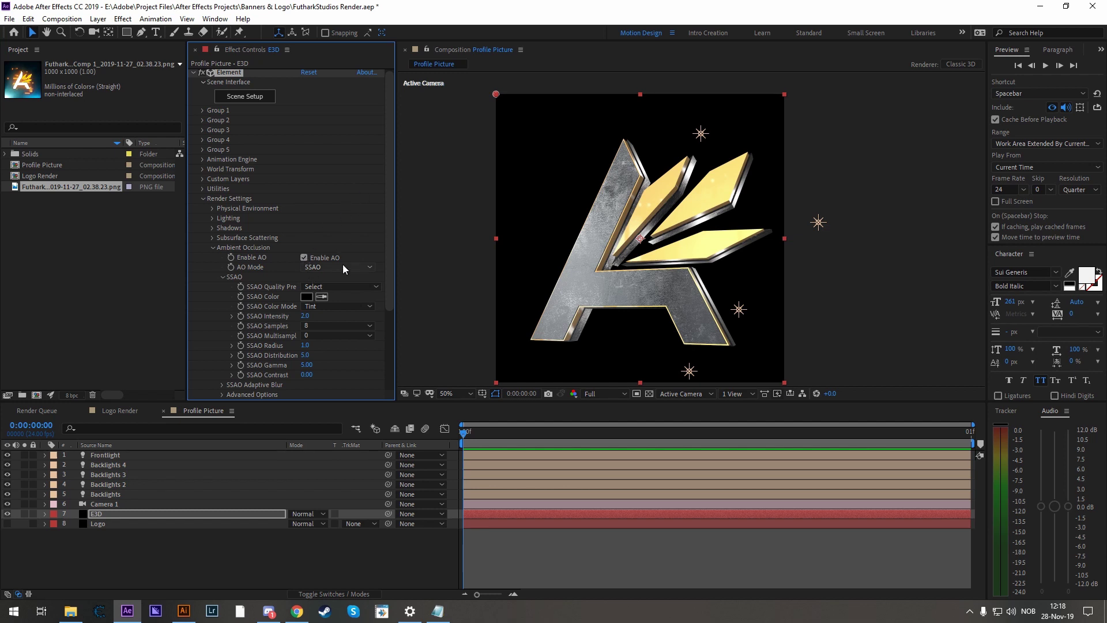
pyautogui.click(301, 316)
pyautogui.press('Return')
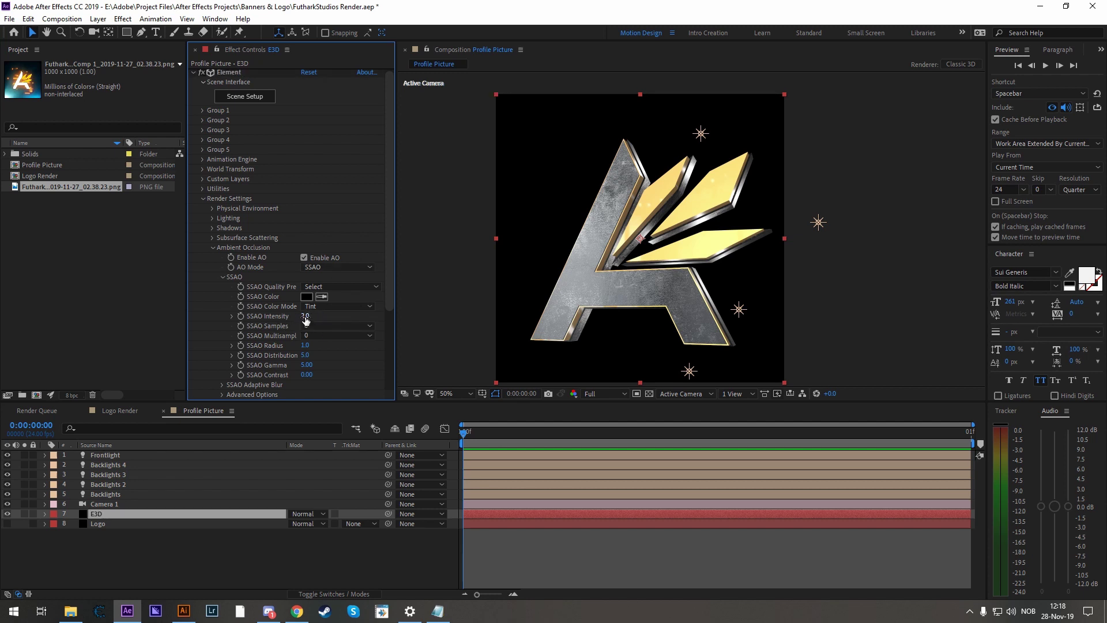
pyautogui.moveTo(307, 321); pyautogui.dragTo(369, 312)
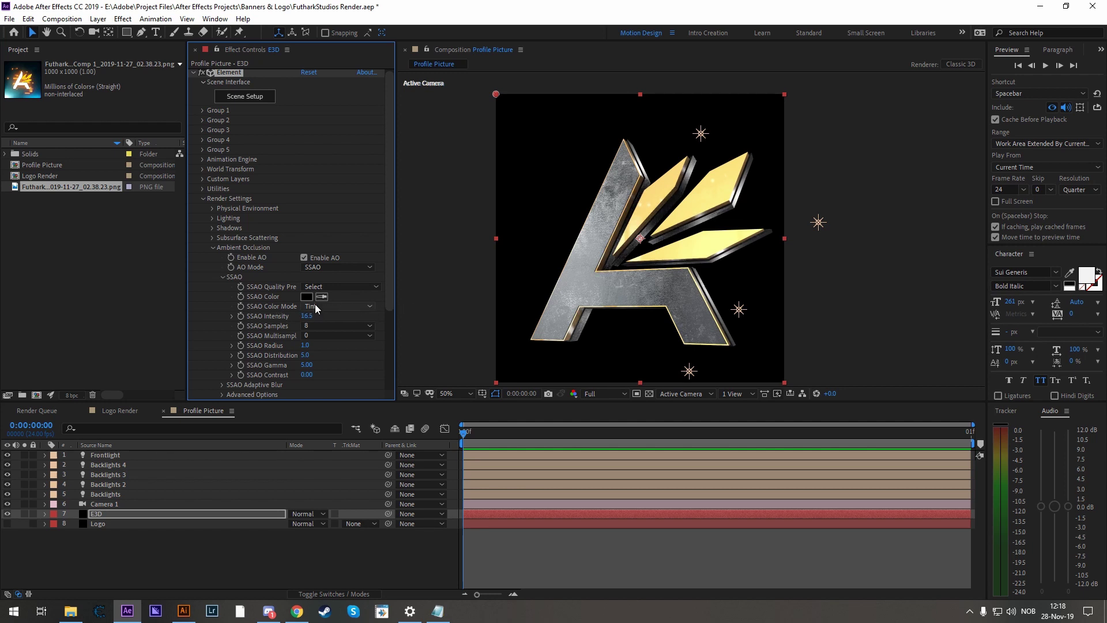
pyautogui.click(303, 258)
pyautogui.click(304, 258)
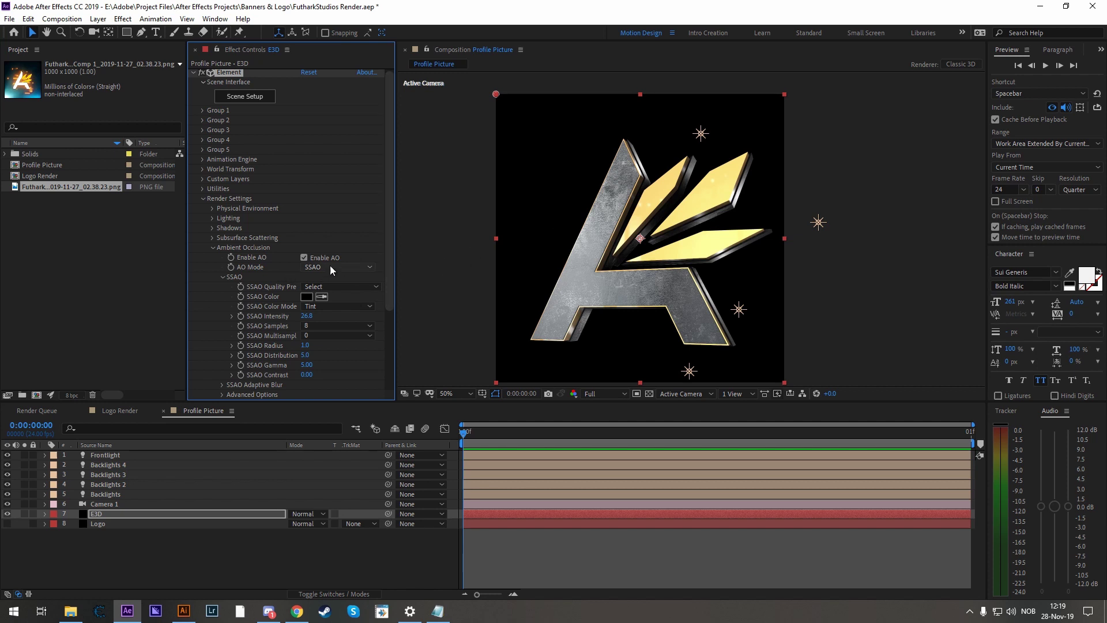
# Switch the ambient occlusion mode to Ray-Traced and collapse the E3D layer's expanded properties
pyautogui.click(357, 267)
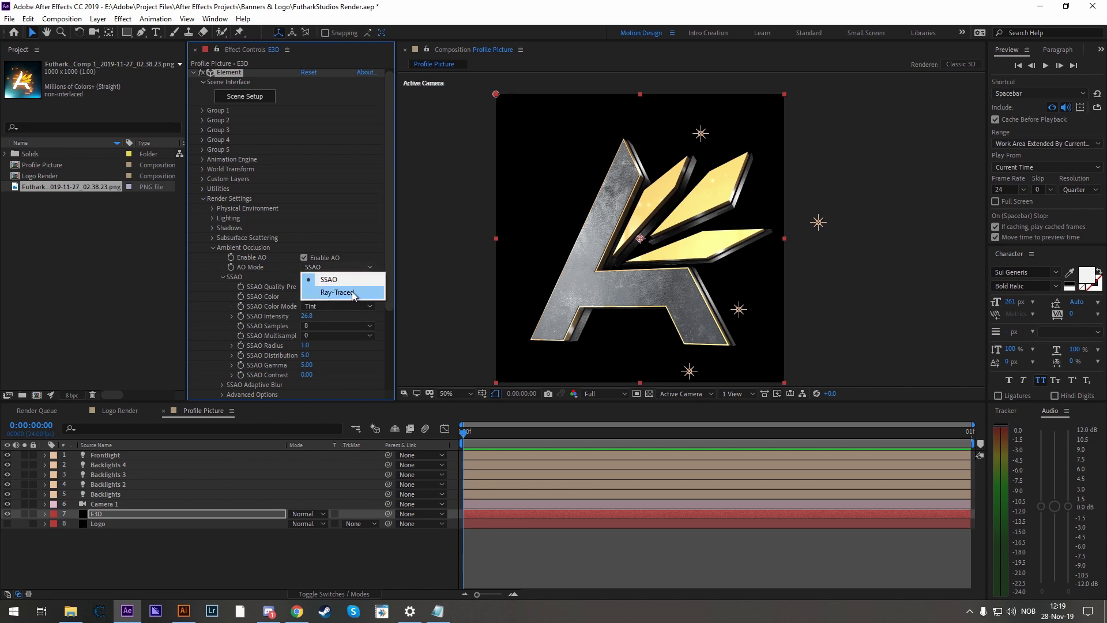
pyautogui.click(346, 292)
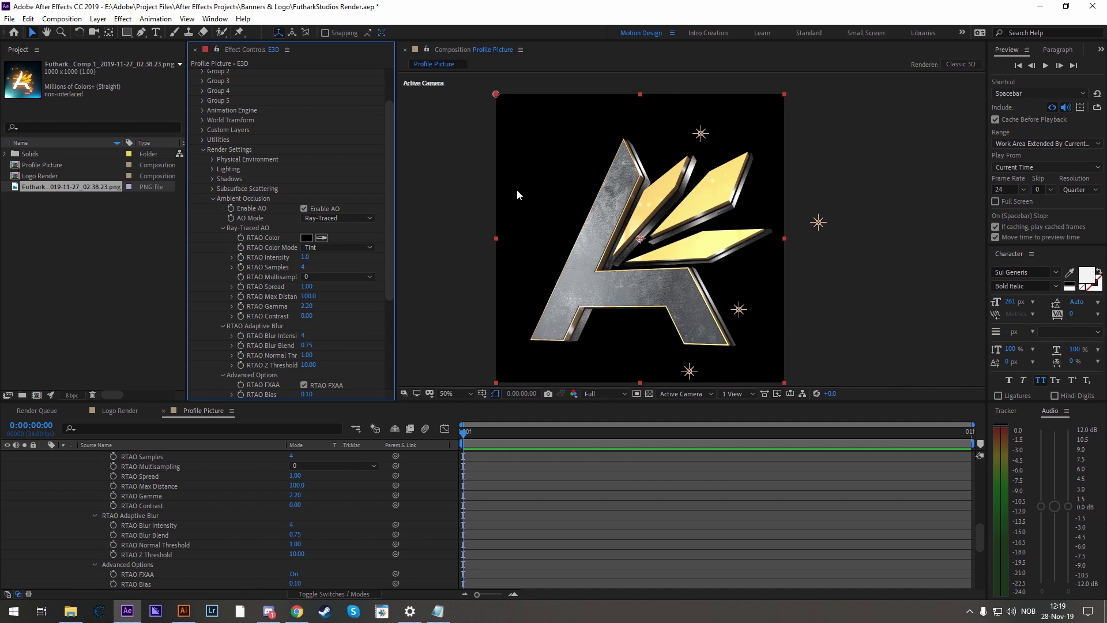
pyautogui.click(319, 219)
pyautogui.click(355, 217)
pyautogui.click(355, 216)
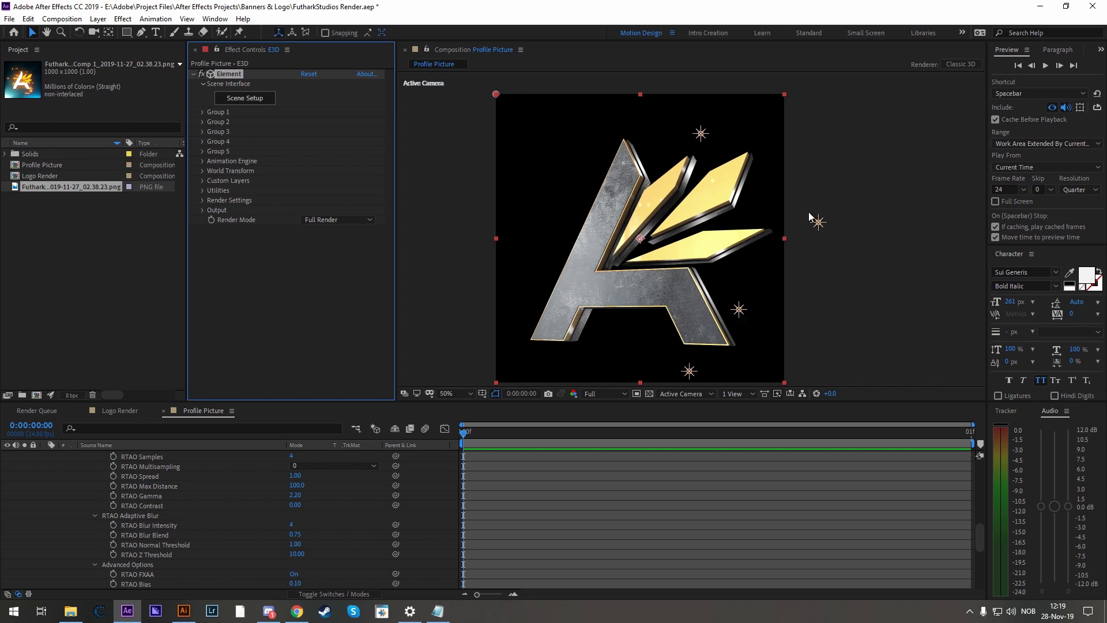
pyautogui.scroll(10, 65, 491)
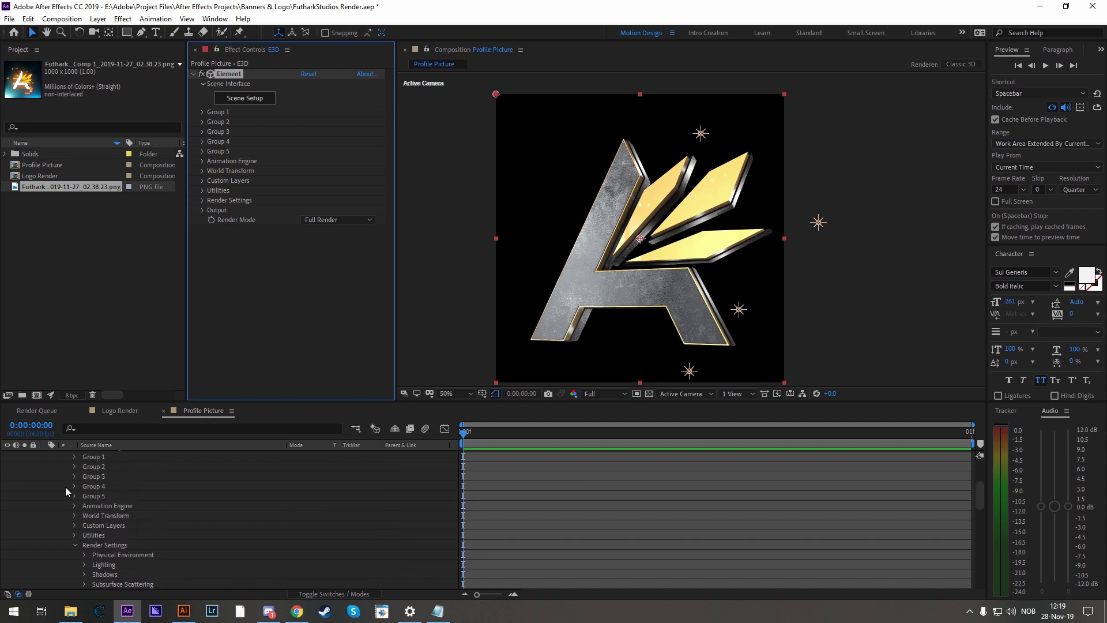
pyautogui.scroll(4, 66, 488)
pyautogui.click(45, 514)
# Increase the intensity of the Backlights light and adjust the intensity of Backlights 2
pyautogui.click(111, 494)
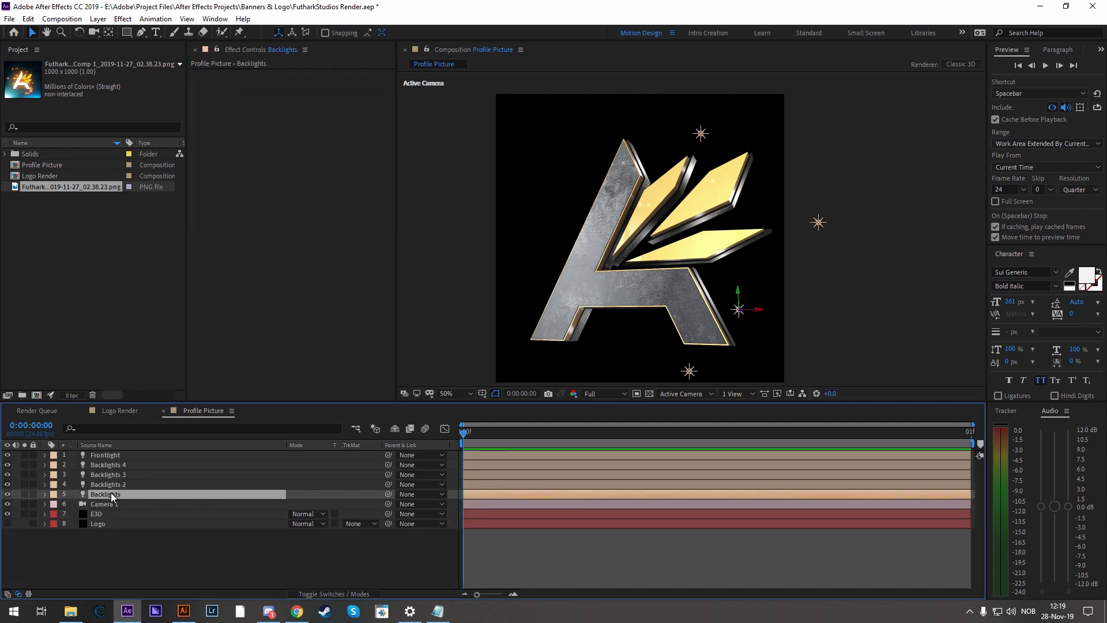
pyautogui.press('a')
pyautogui.press('a')
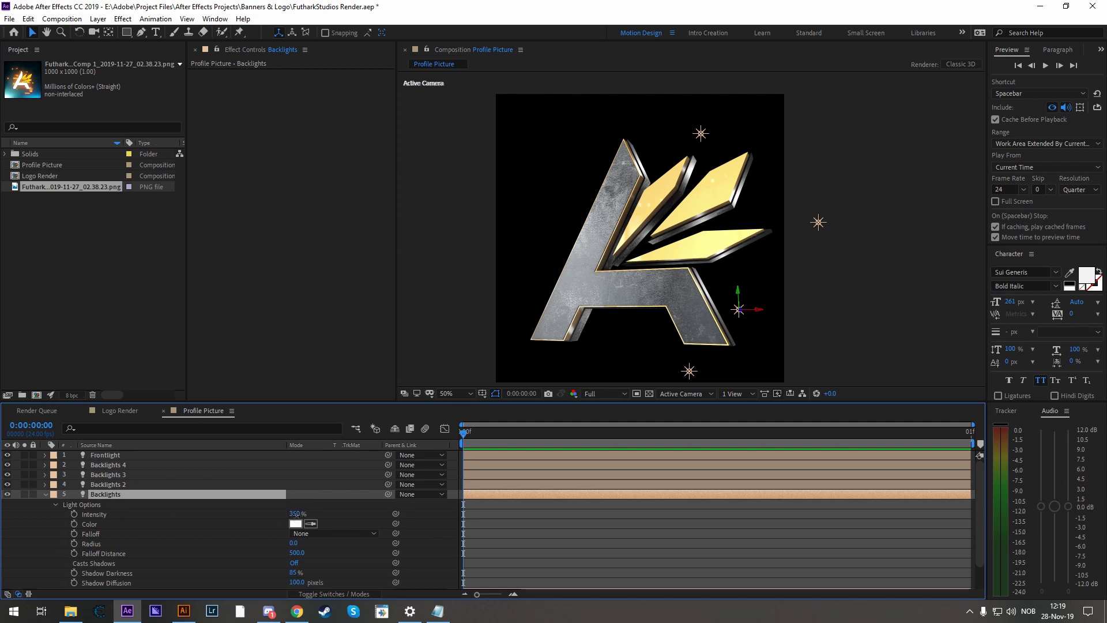
pyautogui.moveTo(295, 514); pyautogui.dragTo(483, 504)
pyautogui.click(106, 486)
pyautogui.press('a')
pyautogui.press('a')
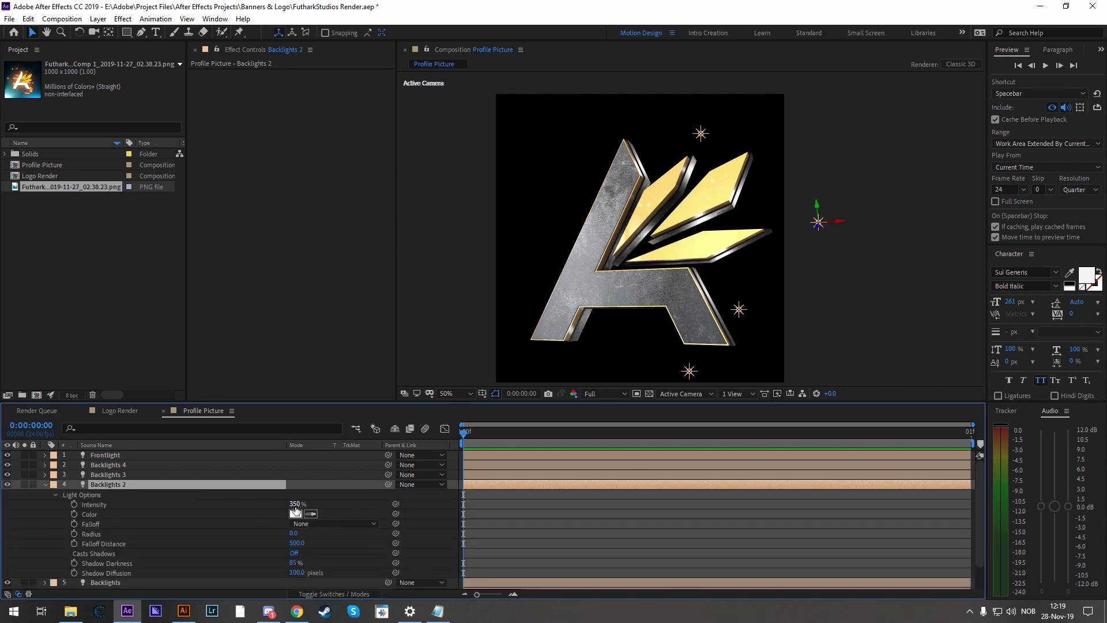
pyautogui.moveTo(295, 504); pyautogui.dragTo(176, 495)
# Adjust the intensity of the Backlights 3 light and increase the intensity of Backlights 4
pyautogui.click(126, 475)
pyautogui.press('a')
pyautogui.press('a')
pyautogui.moveTo(256, 495); pyautogui.dragTo(304, 494)
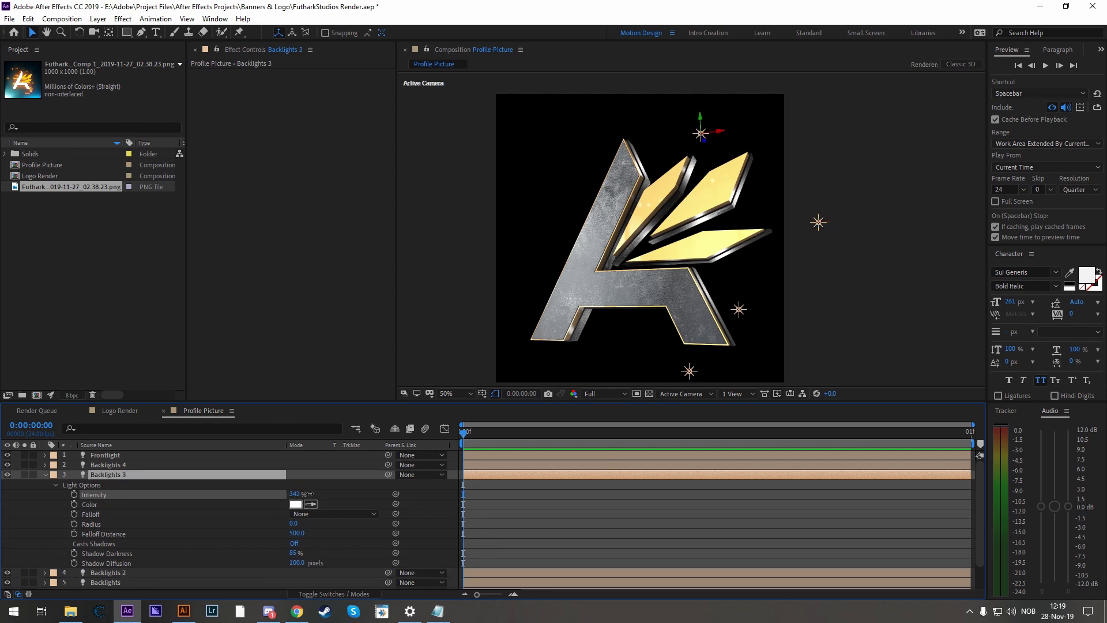
pyautogui.hotkey('ctrl', 'Up')
pyautogui.press('a')
pyautogui.press('a')
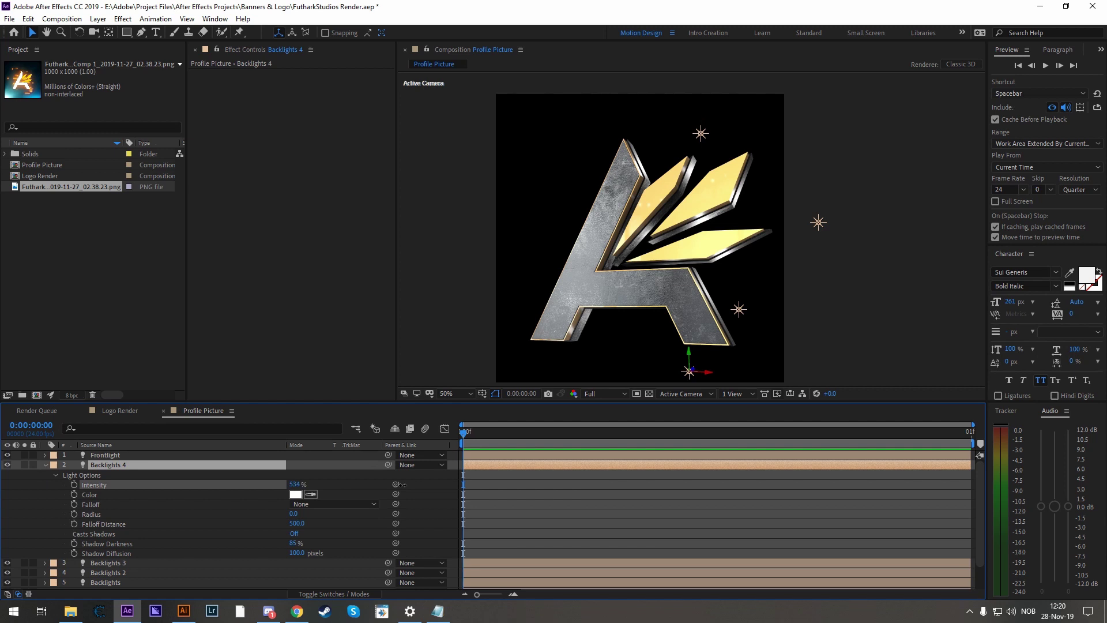
pyautogui.moveTo(544, 481); pyautogui.dragTo(836, 476)
# Fine-tune the Frontlight's intensity and collapse its light options
pyautogui.hotkey('ctrl', 'Up')
pyautogui.press('a')
pyautogui.press('a')
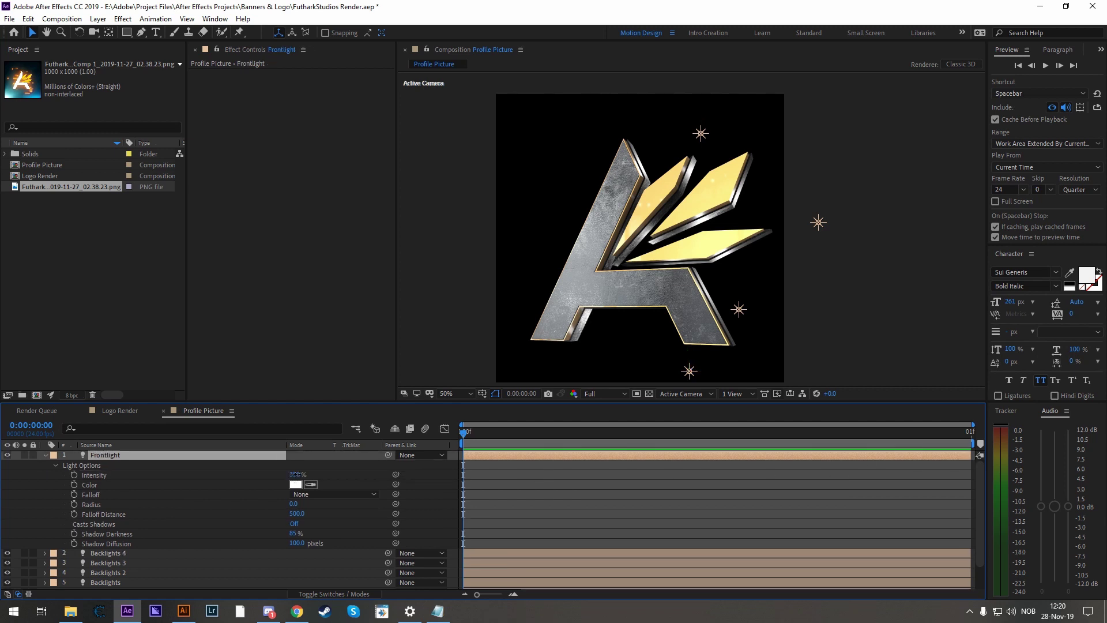
pyautogui.moveTo(400, 472); pyautogui.dragTo(382, 473)
pyautogui.click(46, 456)
# In the E3D layer's Element output settings, set Specular to 1.43 and Reflectivity to 2.07, and adjust the Highlight and Specular Compression
pyautogui.click(104, 514)
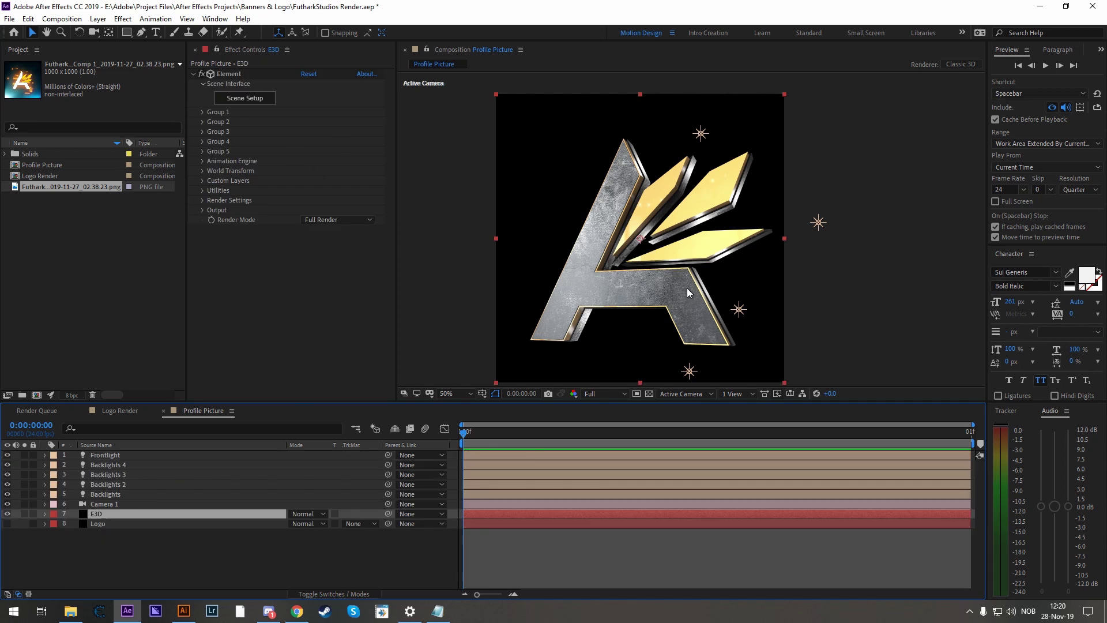
pyautogui.click(202, 210)
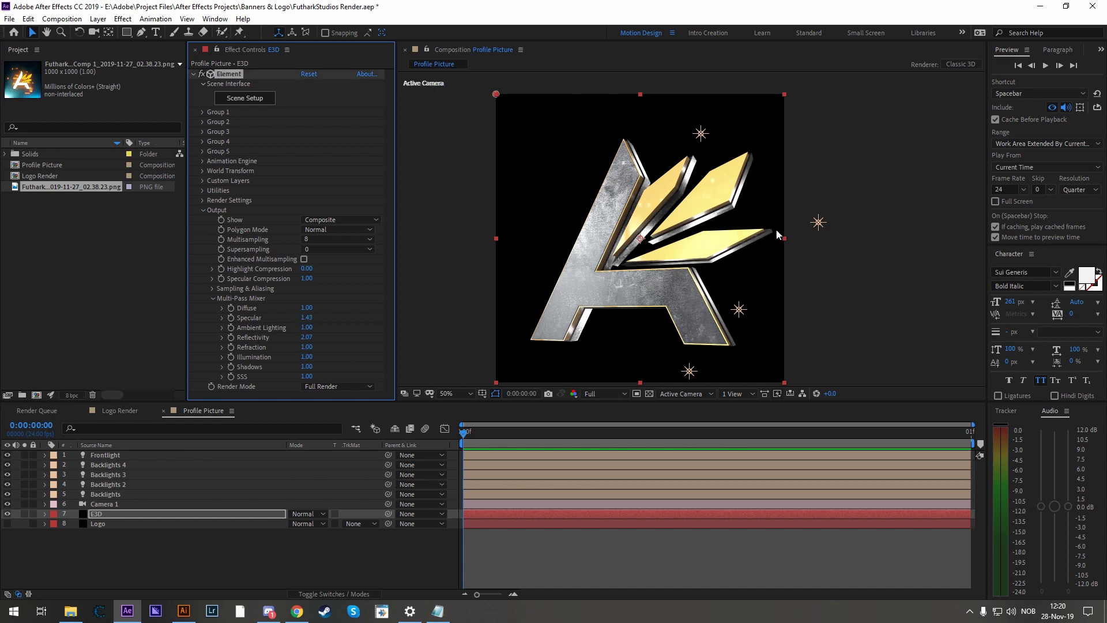
pyautogui.scroll(2, 745, 227)
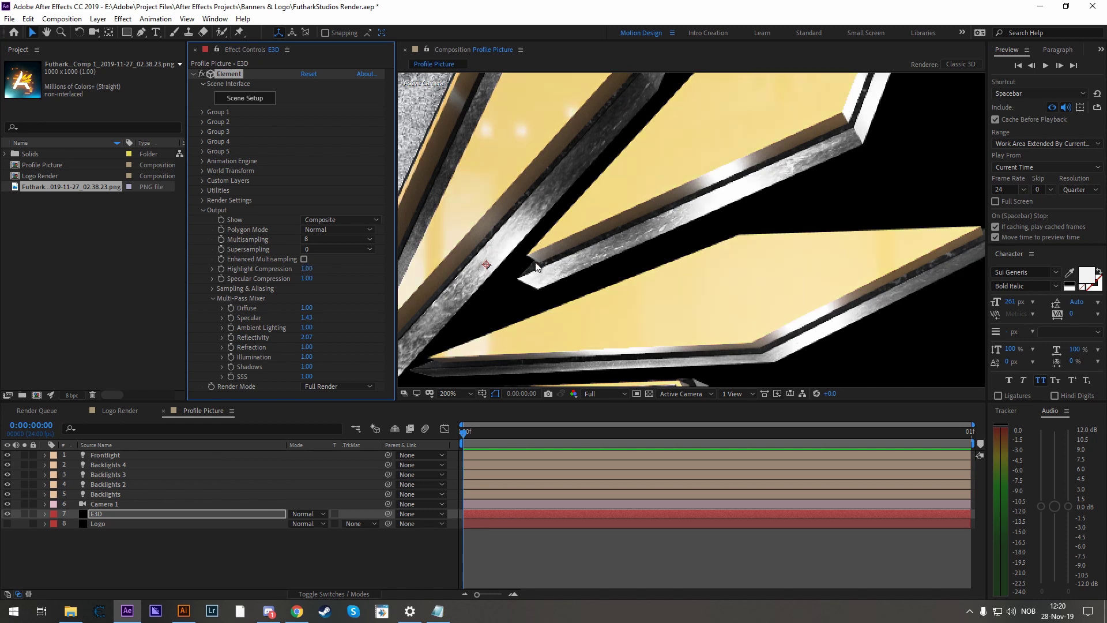
pyautogui.moveTo(314, 275); pyautogui.dragTo(242, 276)
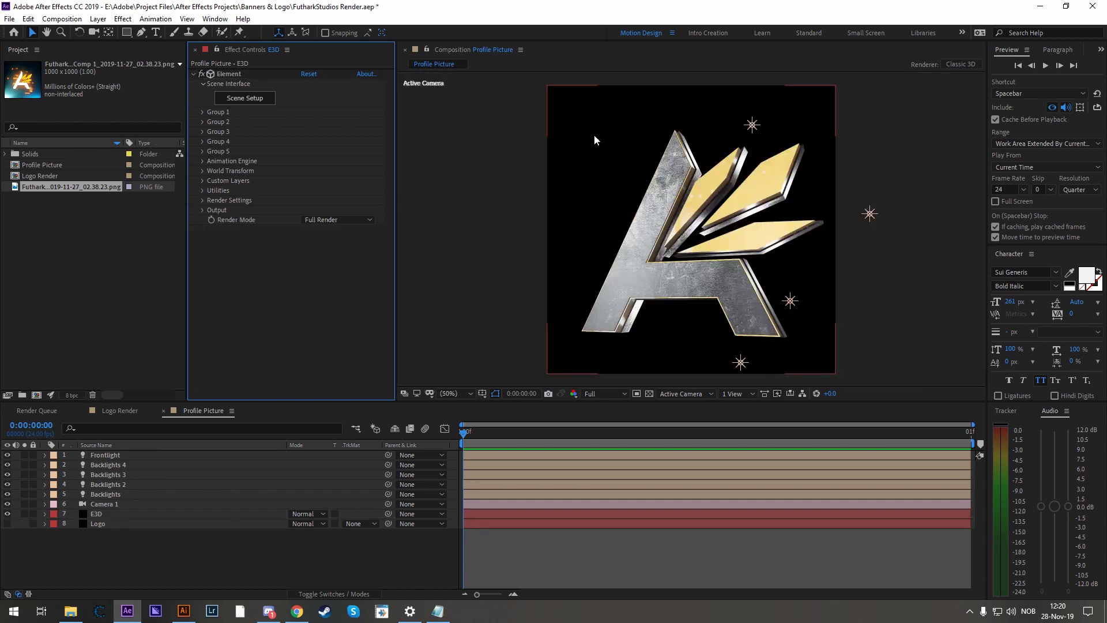
# Create a black 1000 x 1000 px solid named Background and place it directly below the E3D layer
pyautogui.click(144, 563)
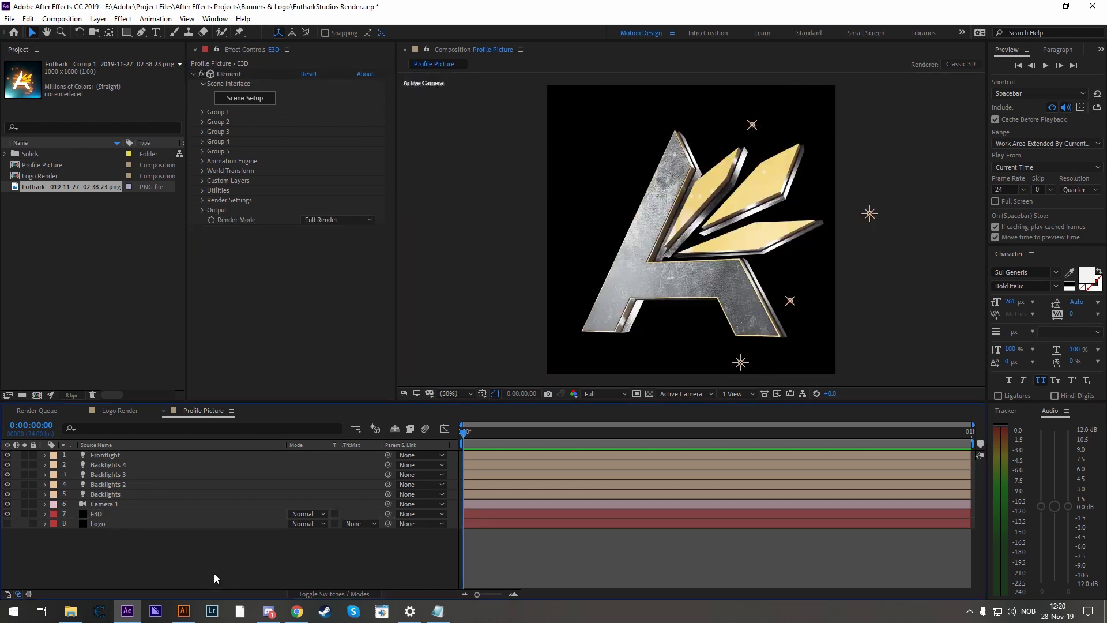
pyautogui.hotkey('ctrl', 'y')
pyautogui.write('Backgroun')
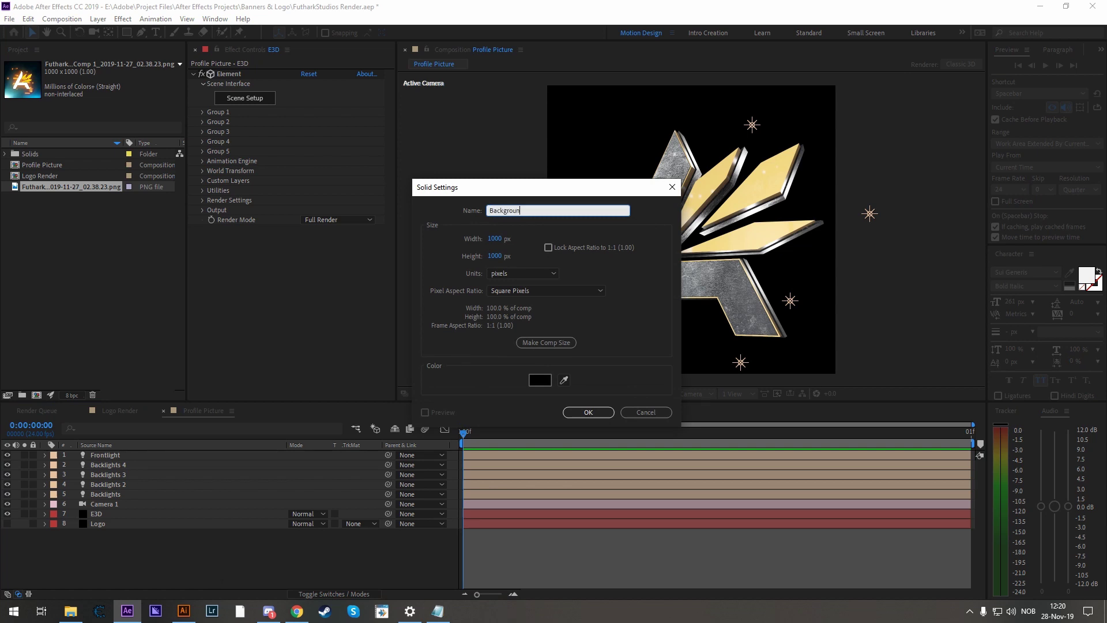
pyautogui.write('d')
pyautogui.press('Return')
pyautogui.moveTo(100, 458); pyautogui.dragTo(102, 529)
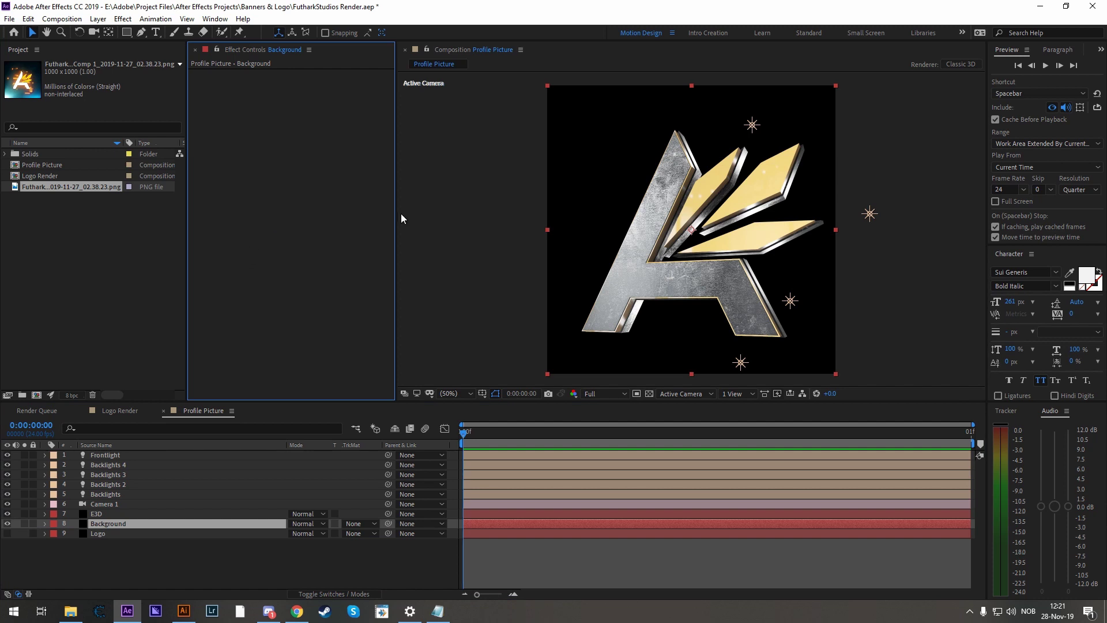
# Apply a Gradient Ramp effect to the Background layer, set its shape to Radial Ramp and swap its start and end colors
pyautogui.rightClick(246, 179)
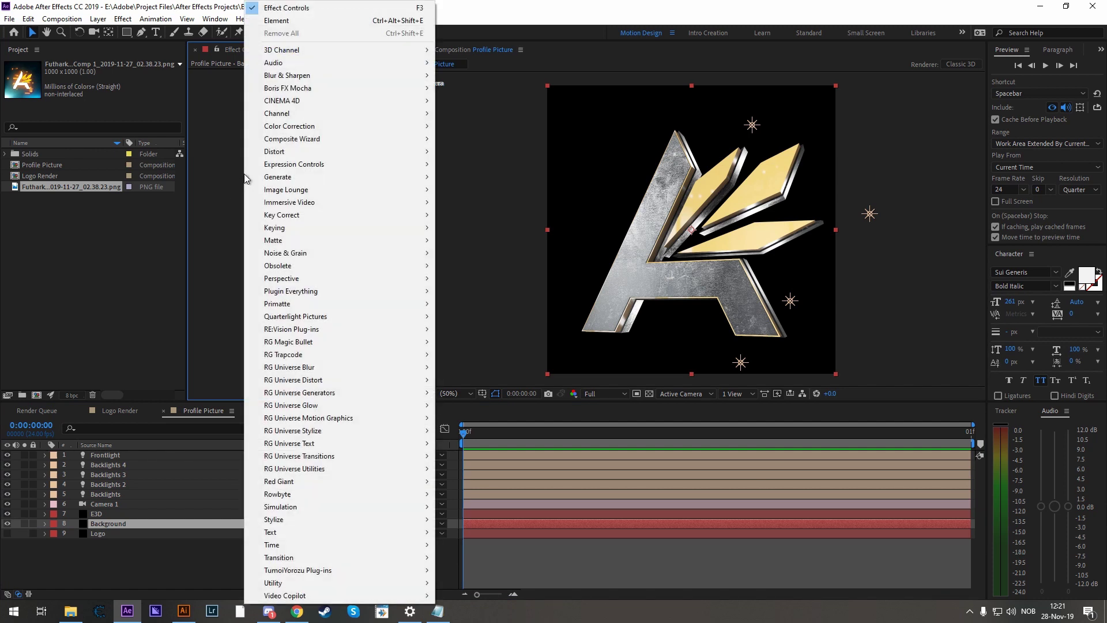
pyautogui.moveTo(300, 179)
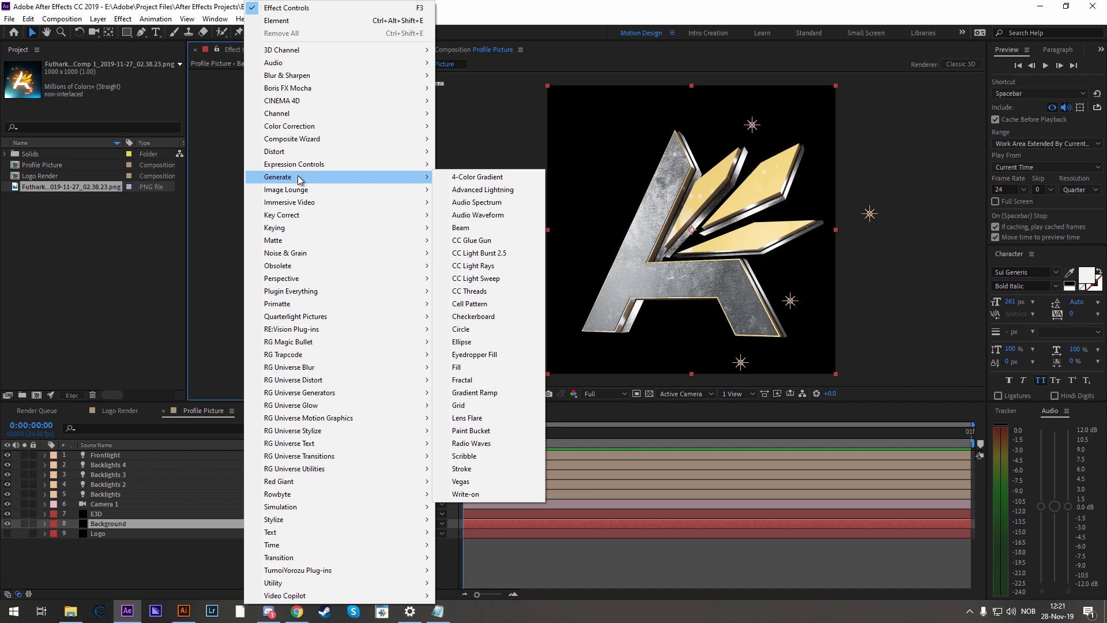
pyautogui.click(478, 393)
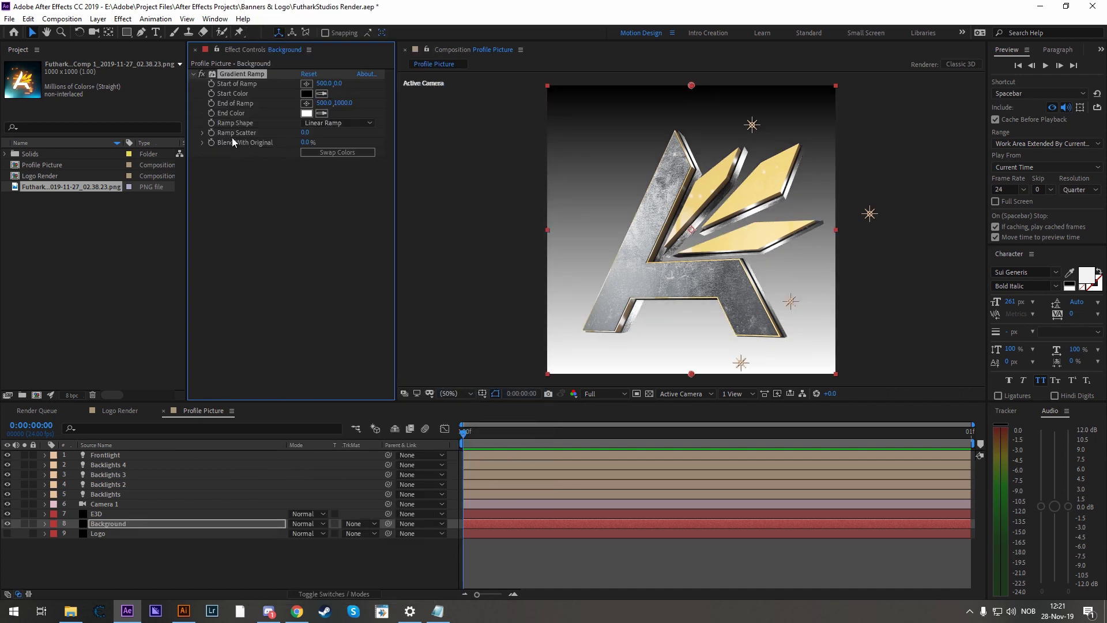
pyautogui.click(346, 123)
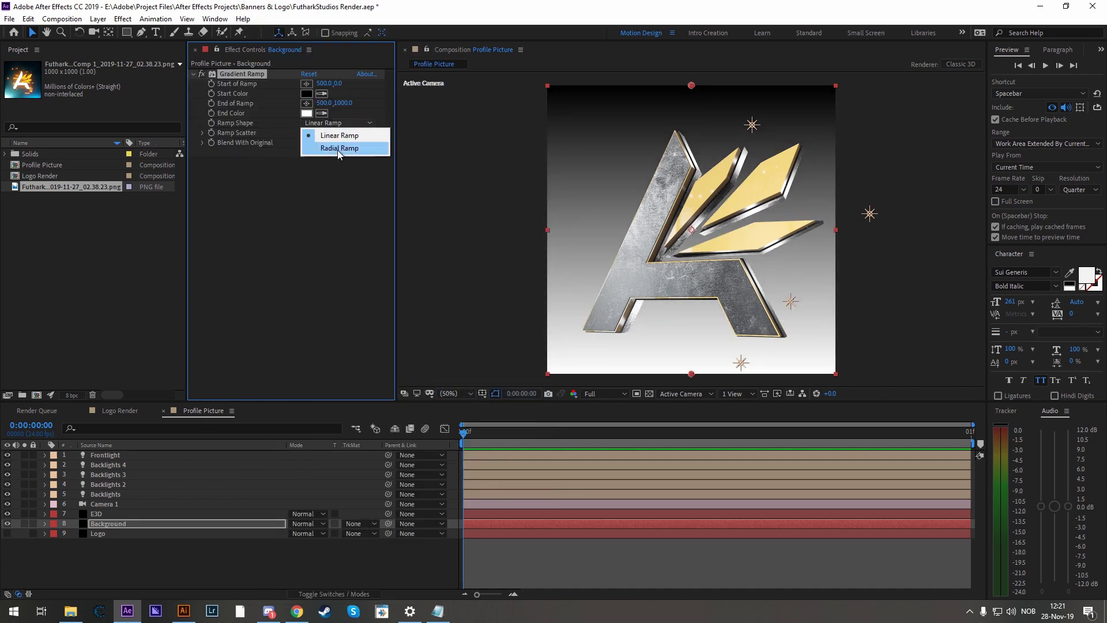
pyautogui.click(338, 148)
pyautogui.click(330, 155)
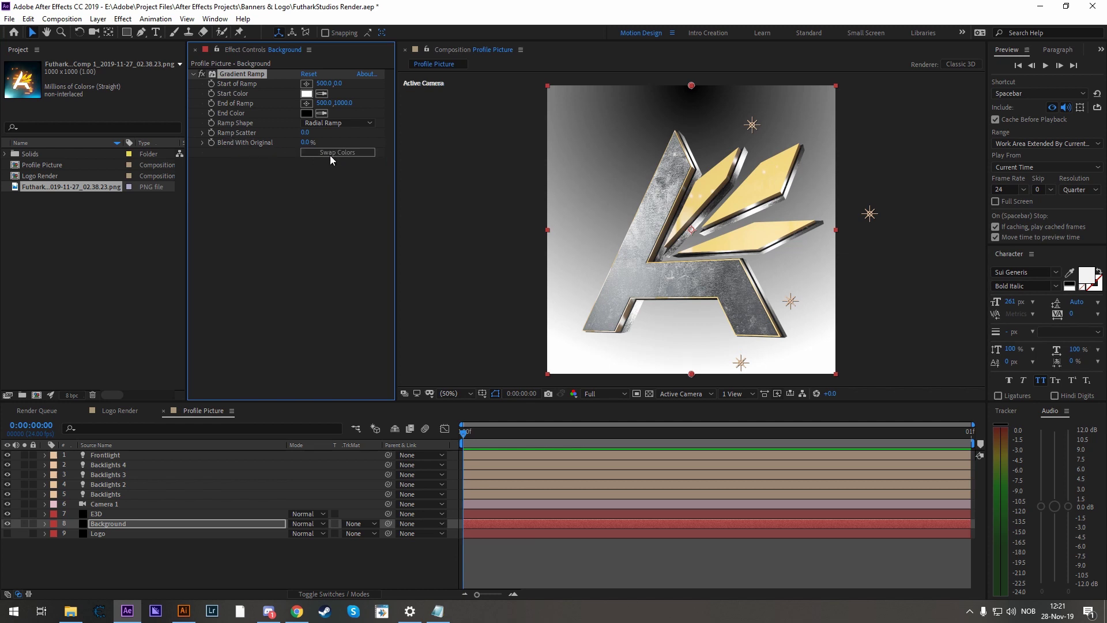
# Set the Gradient Ramp's start point to 490, 446 behind the logo and its end point to -166, 936 outside the frame
pyautogui.click(306, 83)
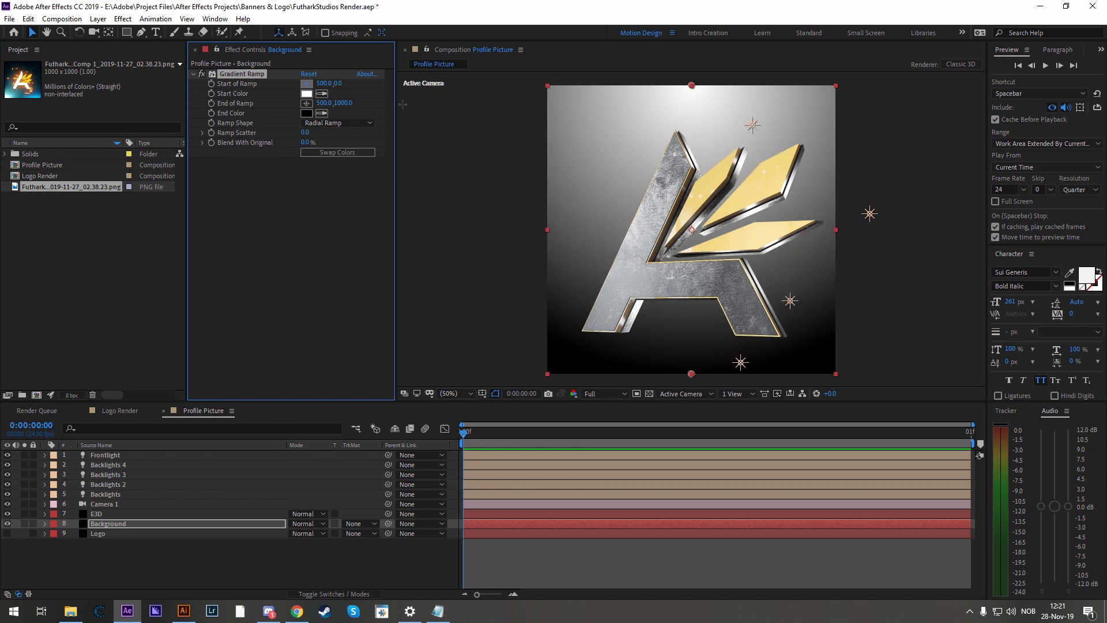
pyautogui.click(689, 214)
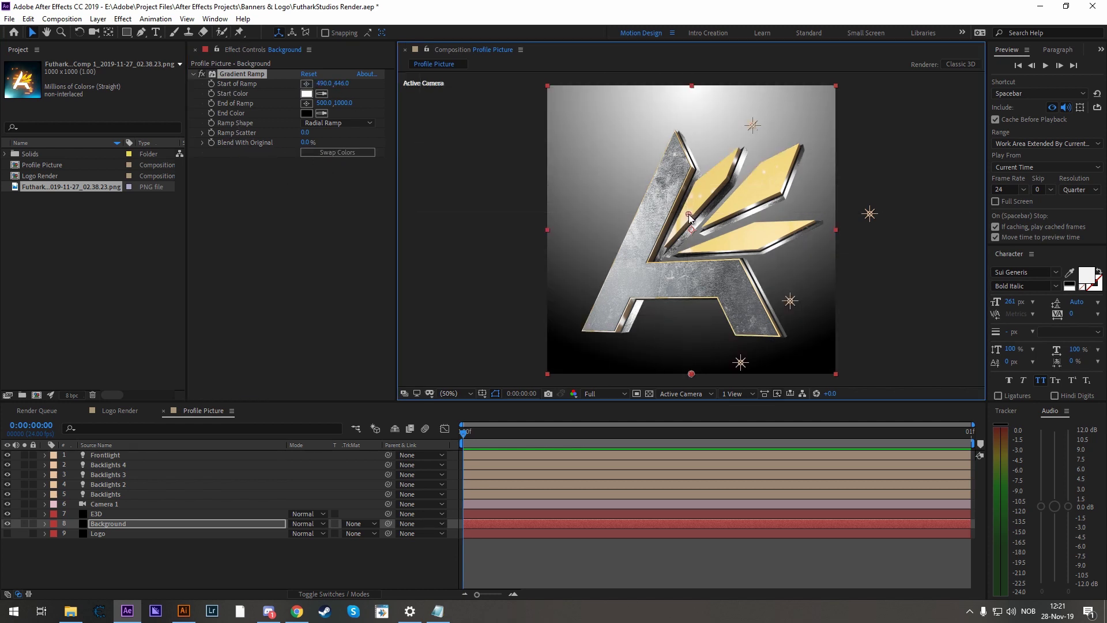
pyautogui.click(306, 103)
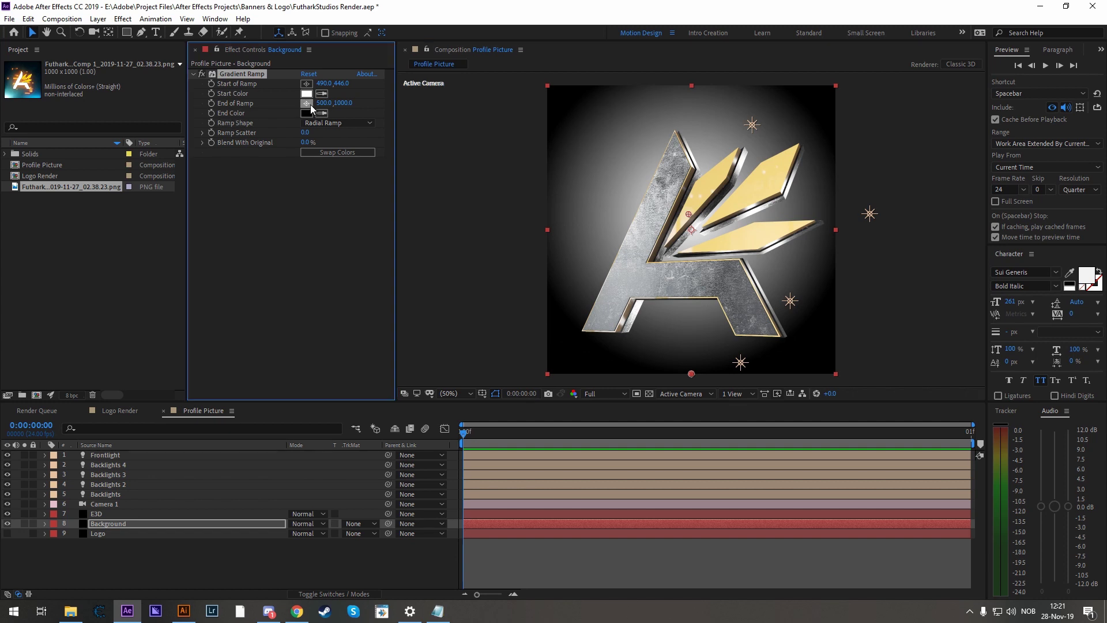
pyautogui.click(490, 359)
pyautogui.moveTo(493, 357); pyautogui.dragTo(503, 355)
pyautogui.click(474, 300)
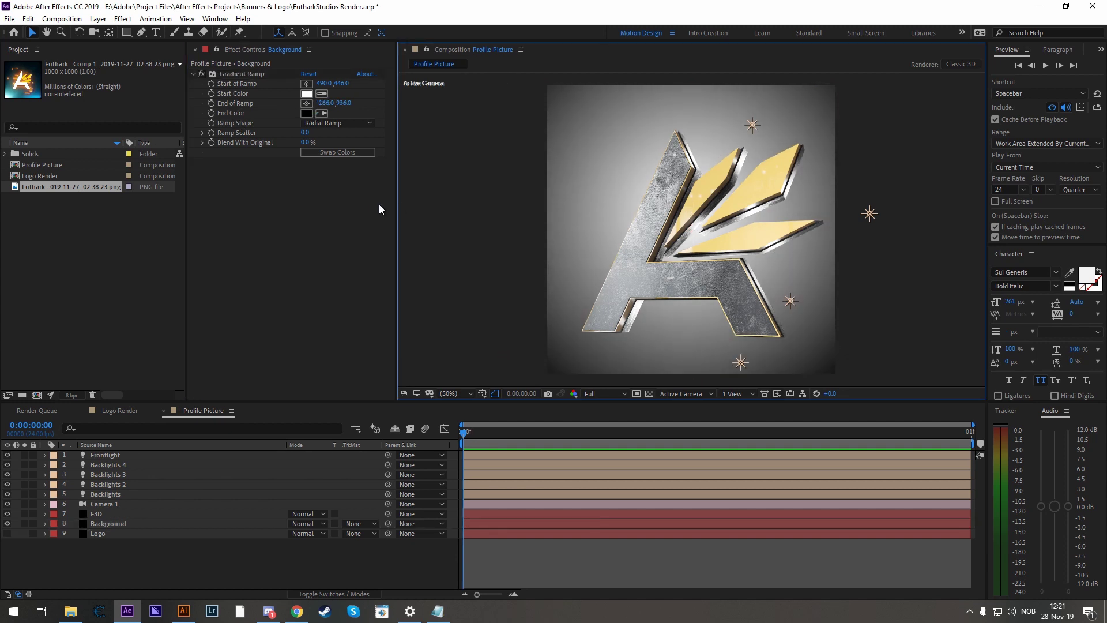
# Try orange shades as the Gradient Ramp's start color and return it to white (FFFFFF)
pyautogui.click(304, 95)
pyautogui.click(209, 117)
pyautogui.moveTo(188, 45); pyautogui.dragTo(202, 32)
pyautogui.moveTo(209, 114); pyautogui.dragTo(217, 168)
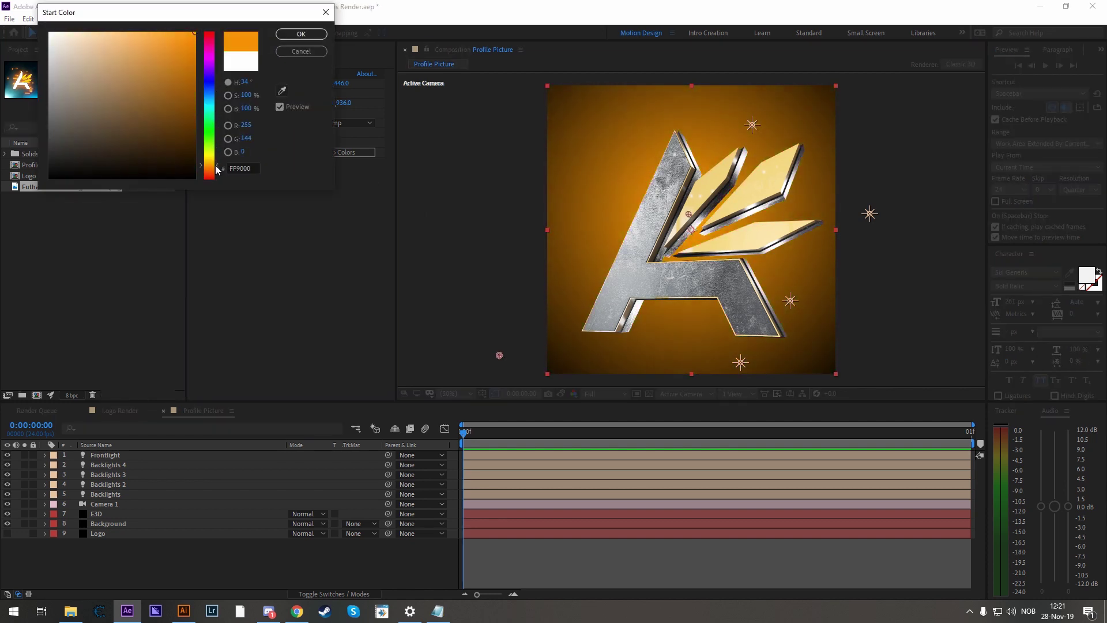
pyautogui.moveTo(140, 82); pyautogui.dragTo(23, 40)
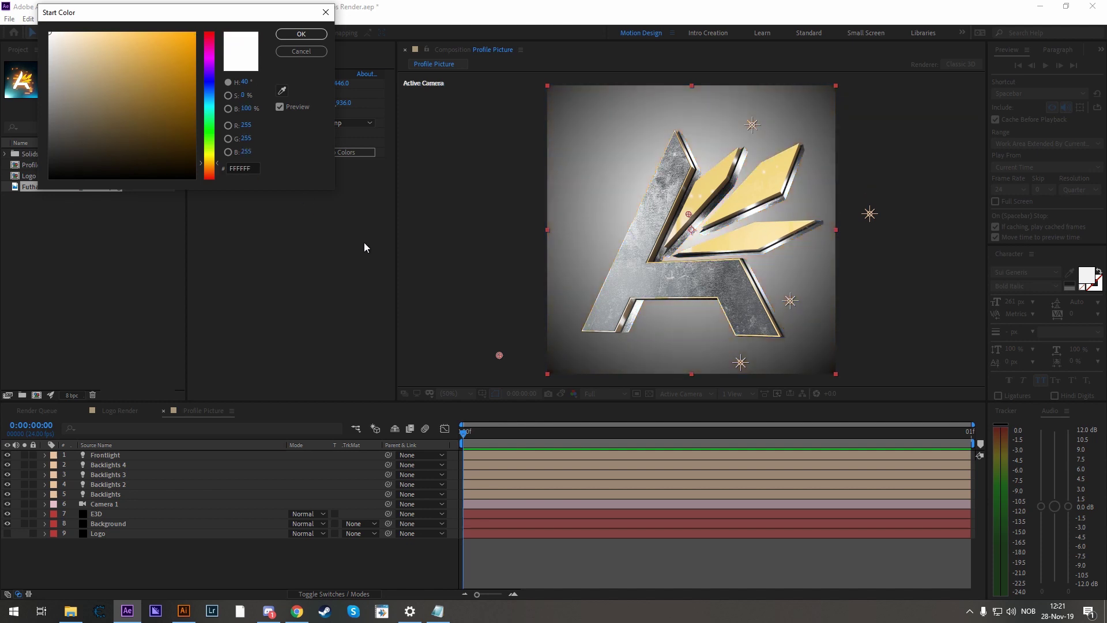
pyautogui.press('Return')
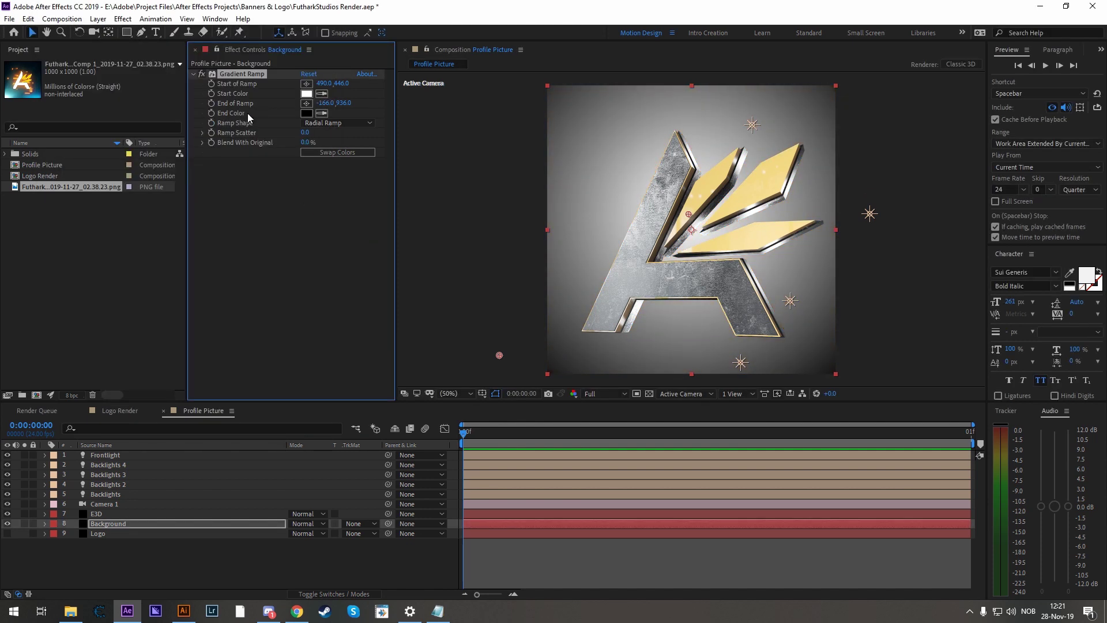
pyautogui.click(545, 268)
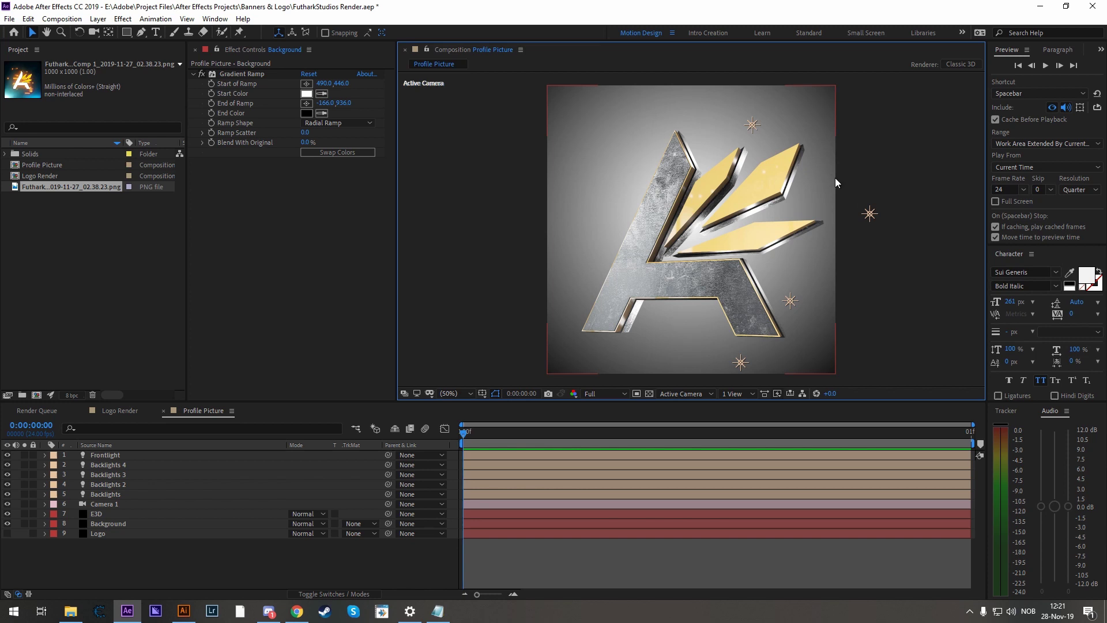
# Apply a Curves effect to the Background layer and shape an S-curve that darkens the shadows and lifts the highlights
pyautogui.click(279, 213)
pyautogui.rightClick(255, 203)
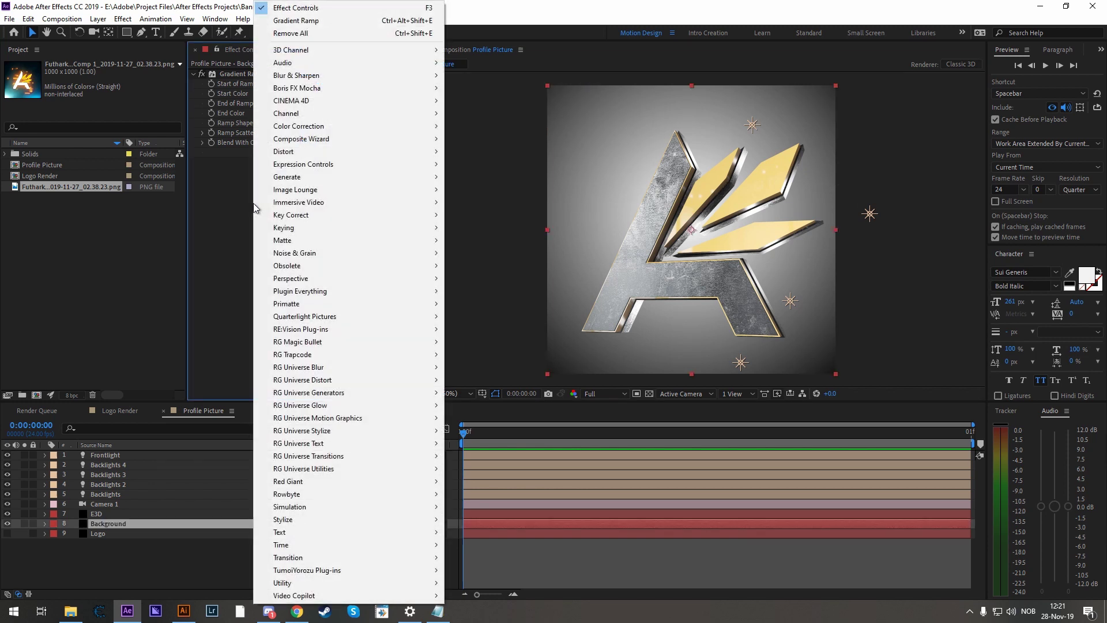
pyautogui.moveTo(330, 126)
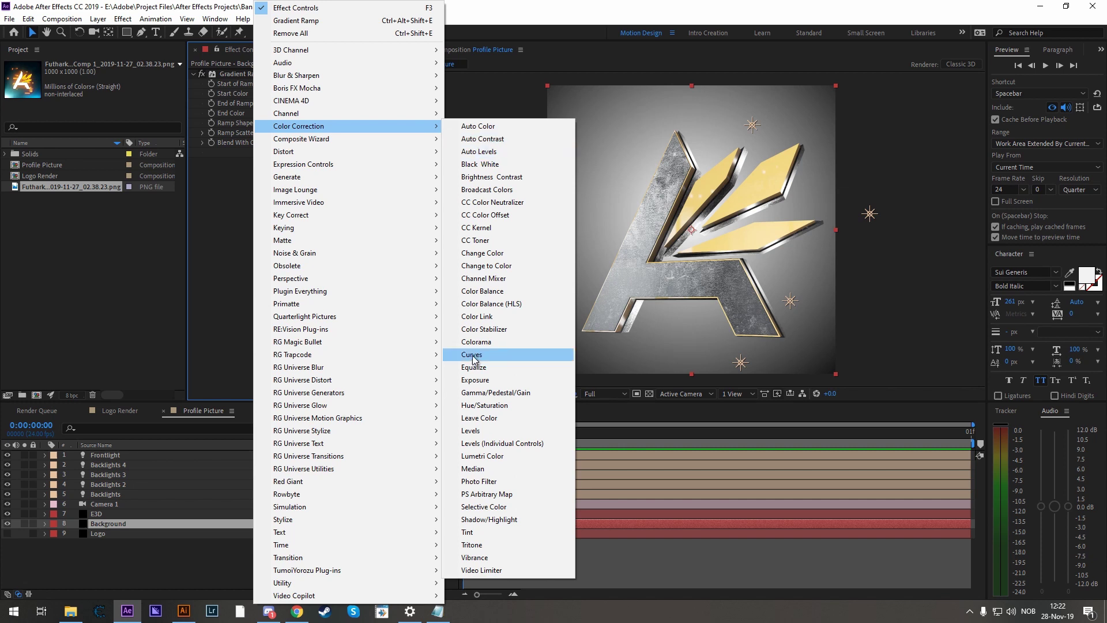
pyautogui.click(472, 354)
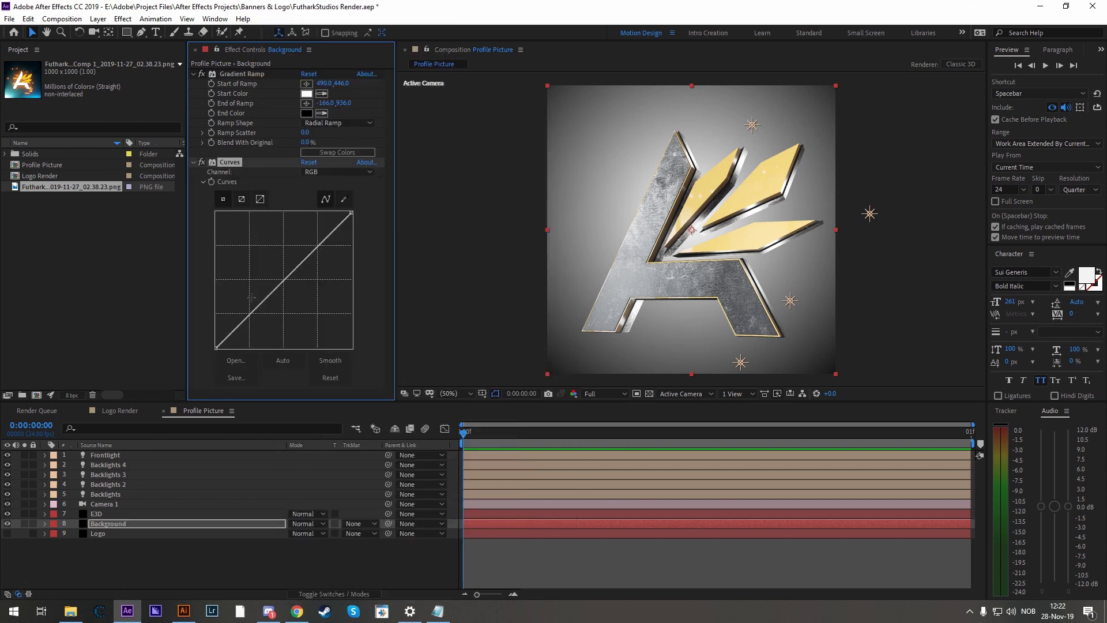
pyautogui.moveTo(257, 306); pyautogui.dragTo(254, 326)
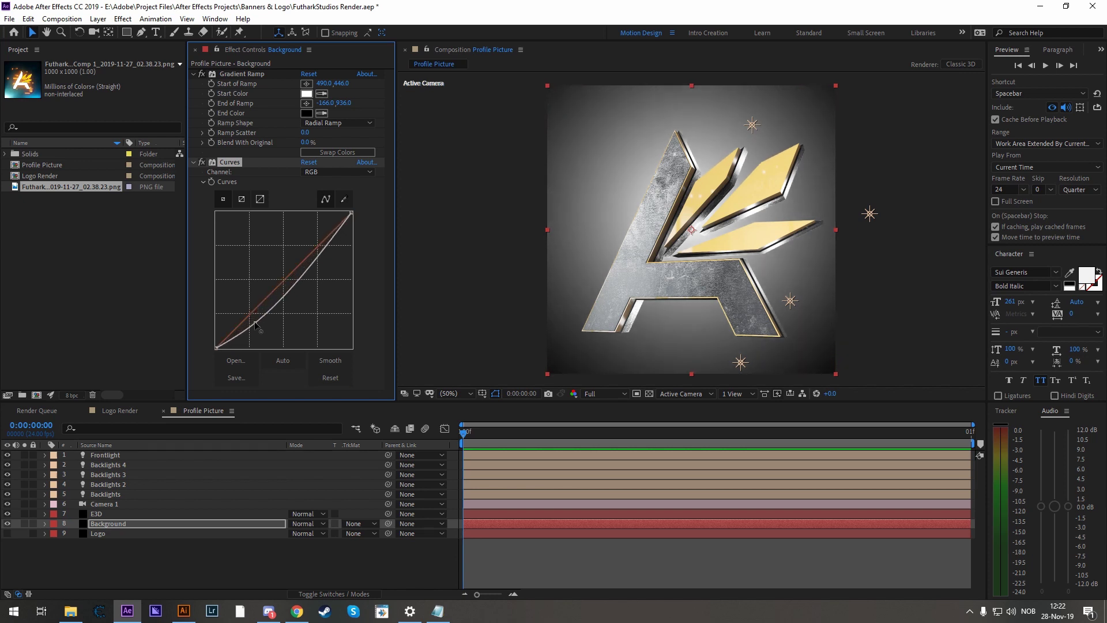
pyautogui.moveTo(312, 260); pyautogui.dragTo(312, 245)
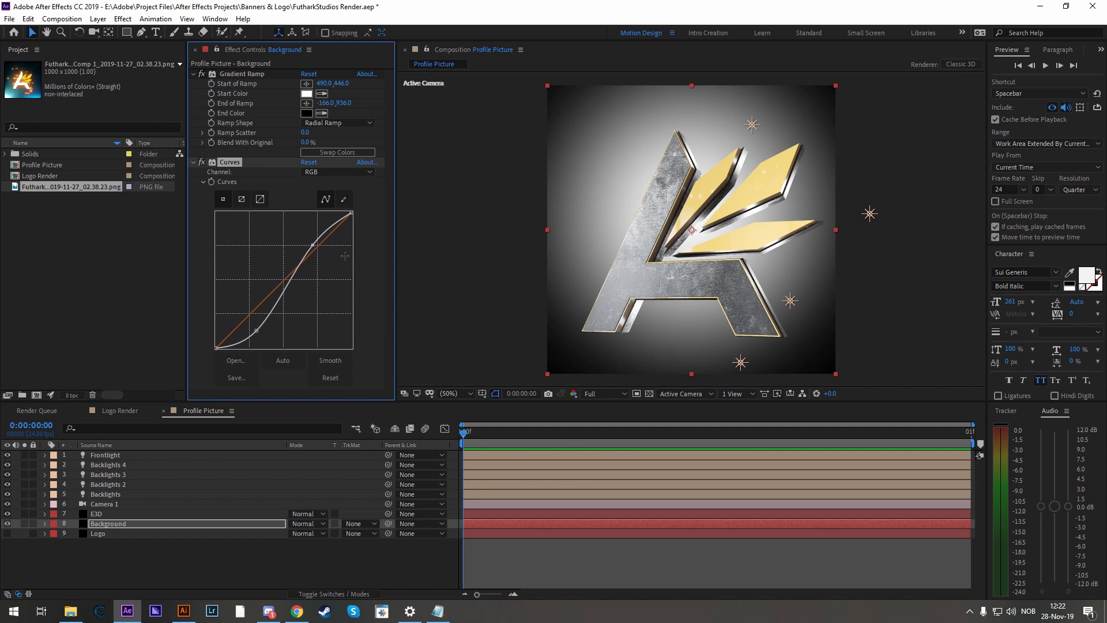
pyautogui.click(306, 93)
pyautogui.moveTo(127, 86); pyautogui.dragTo(219, 25)
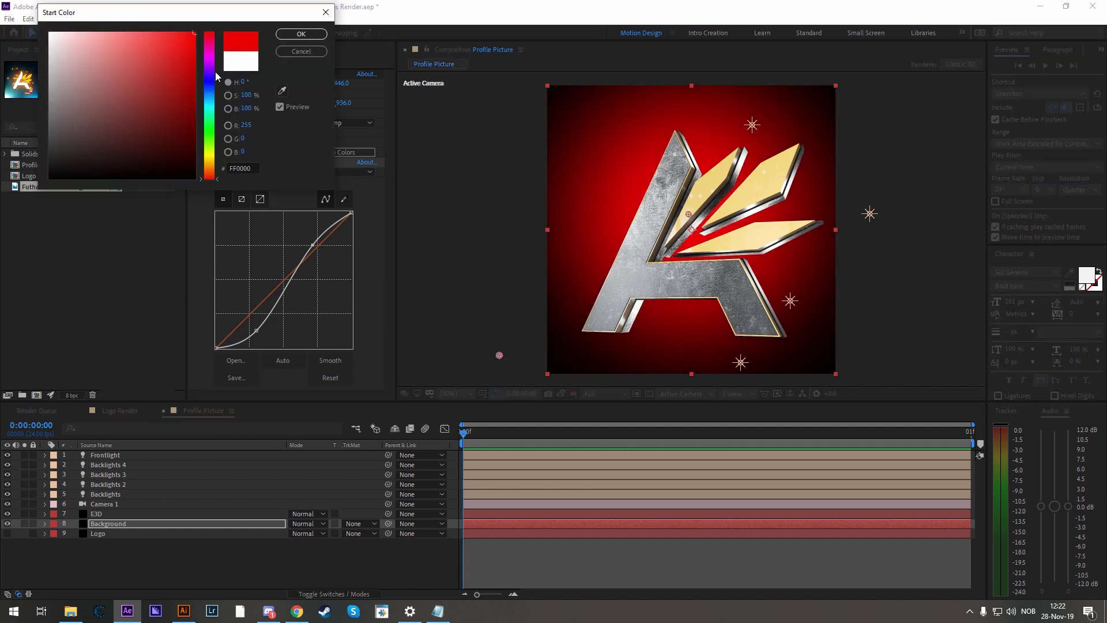
pyautogui.moveTo(206, 88); pyautogui.dragTo(216, 163)
pyautogui.press('Escape')
pyautogui.click(507, 312)
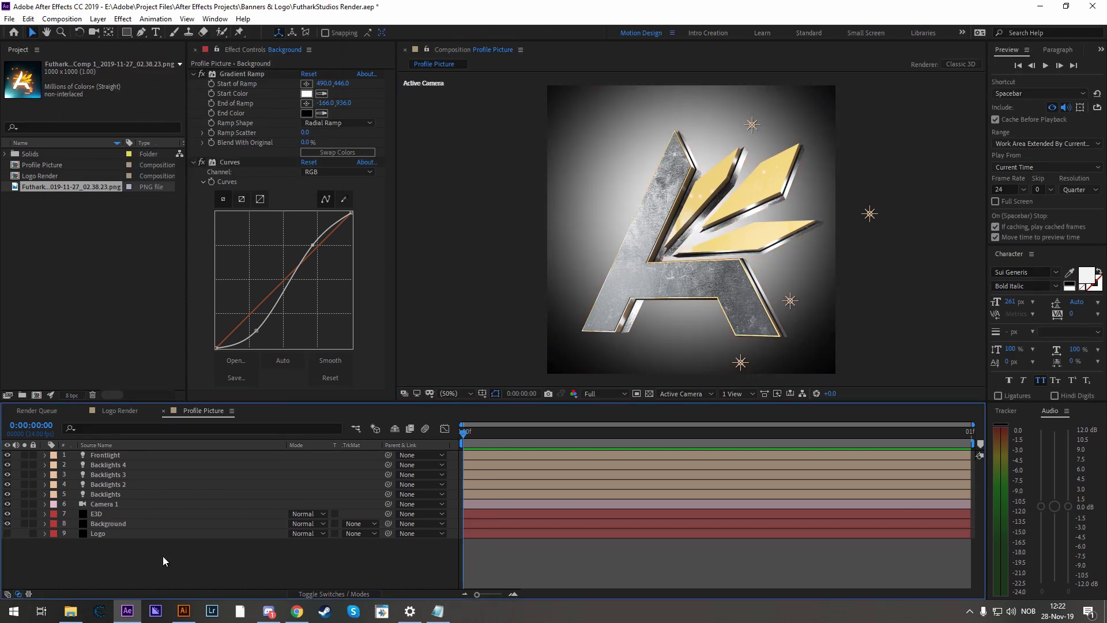
# Create a black 1000 x 1000 px solid named OpticalFlares and place it directly above the E3D layer
pyautogui.hotkey('ctrl', 'y')
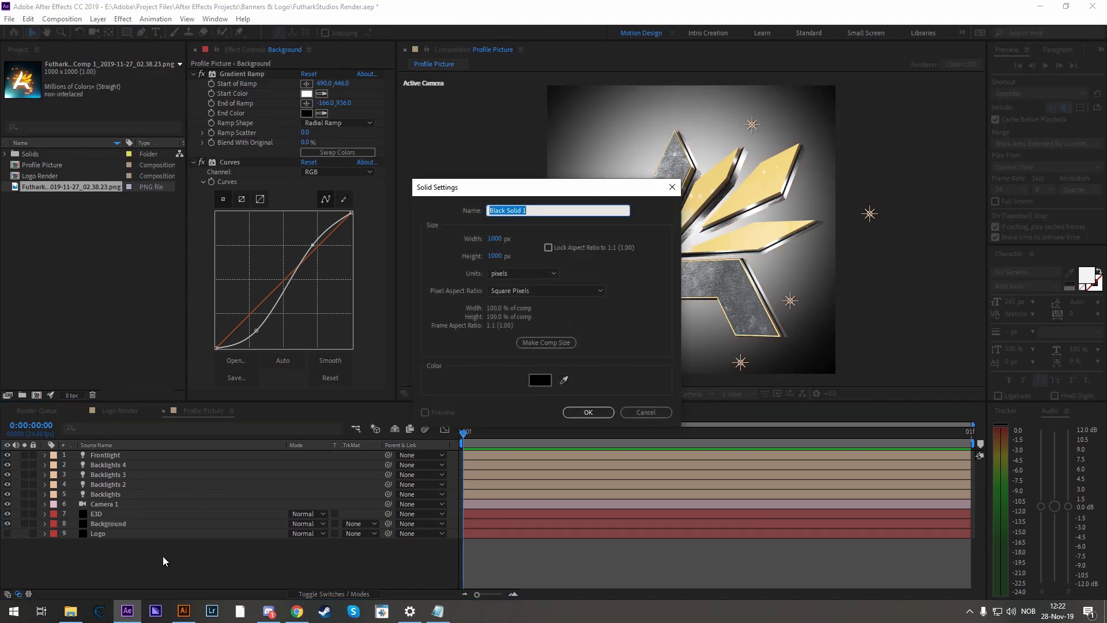
pyautogui.write('OpticalFlares')
pyautogui.press('Return')
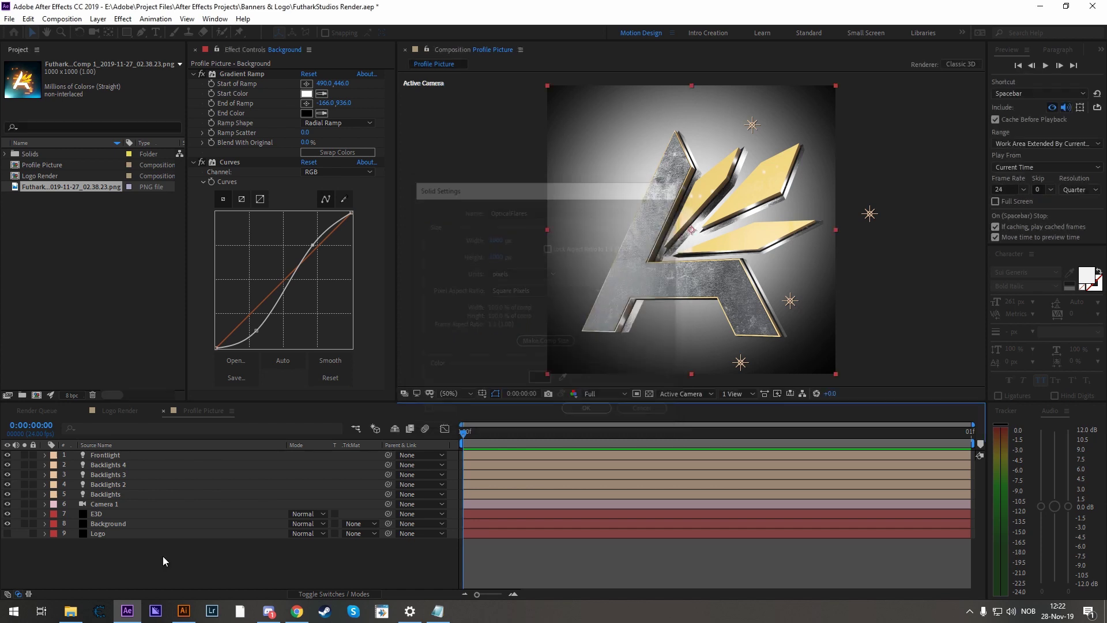
pyautogui.moveTo(123, 455); pyautogui.dragTo(105, 521)
# Apply the Video Copilot Optical Flares effect to the OpticalFlares layer
pyautogui.click(249, 164)
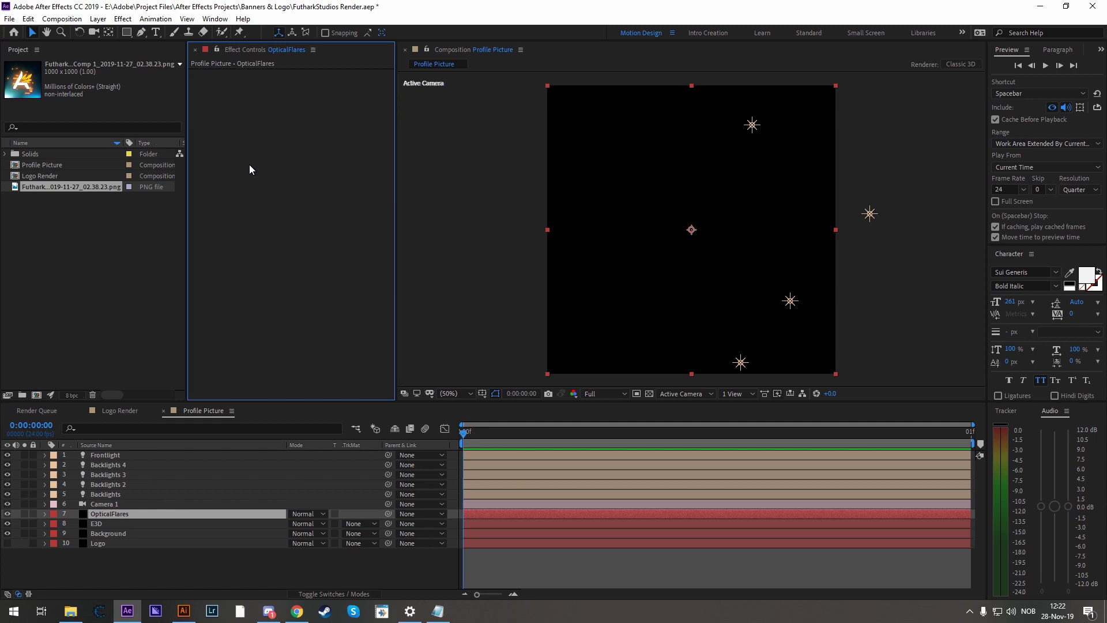
pyautogui.rightClick(249, 165)
pyautogui.moveTo(376, 596)
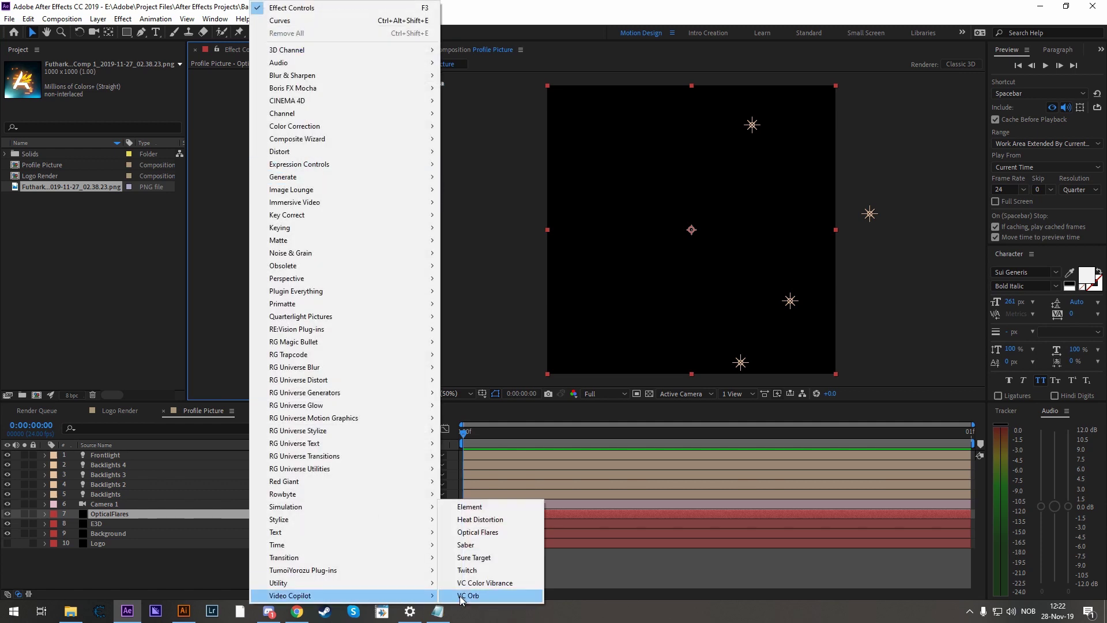
pyautogui.click(470, 533)
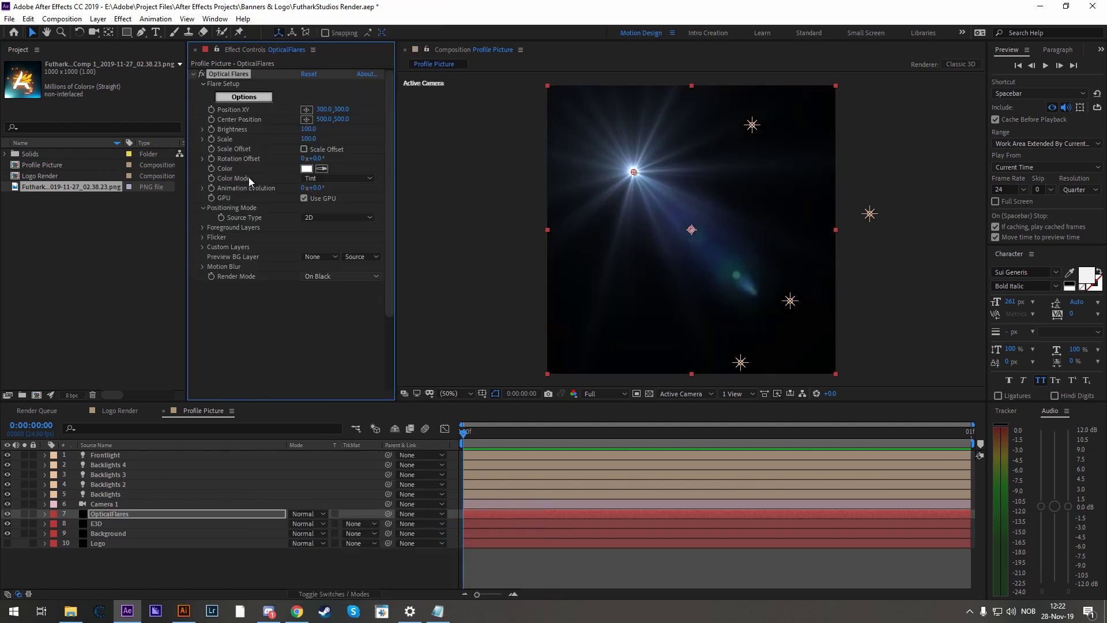
# In the Optical Flares options, load the Anthrax preset from the Conspiracy folder, preview it with the flare shifted, and accept it
pyautogui.click(240, 97)
pyautogui.scroll(-2, 619, 381)
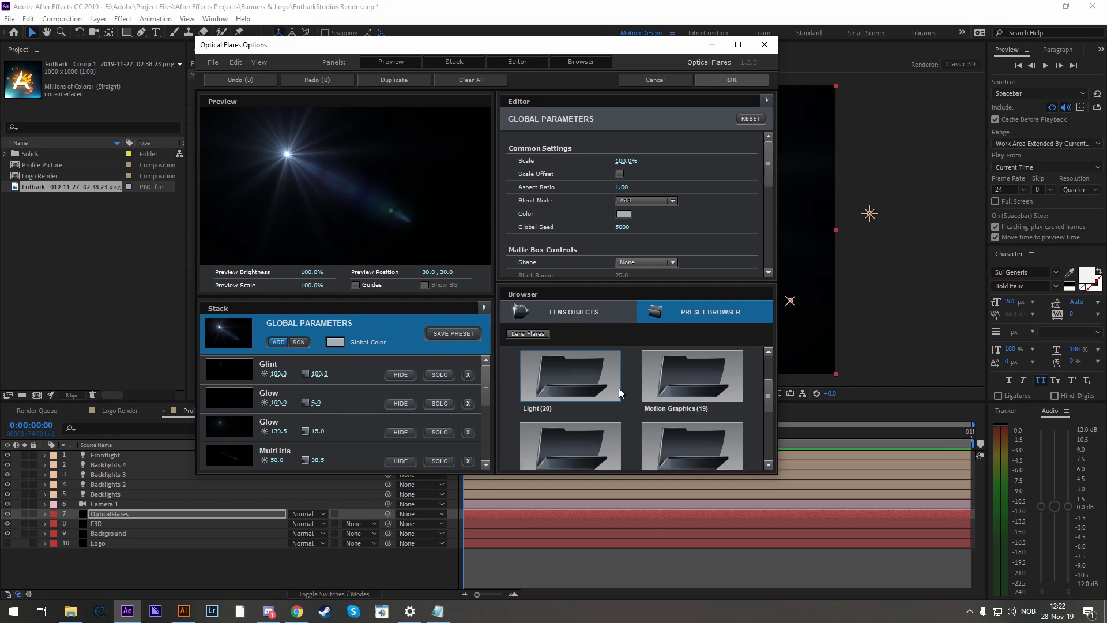
pyautogui.doubleClick(661, 400)
pyautogui.click(766, 430)
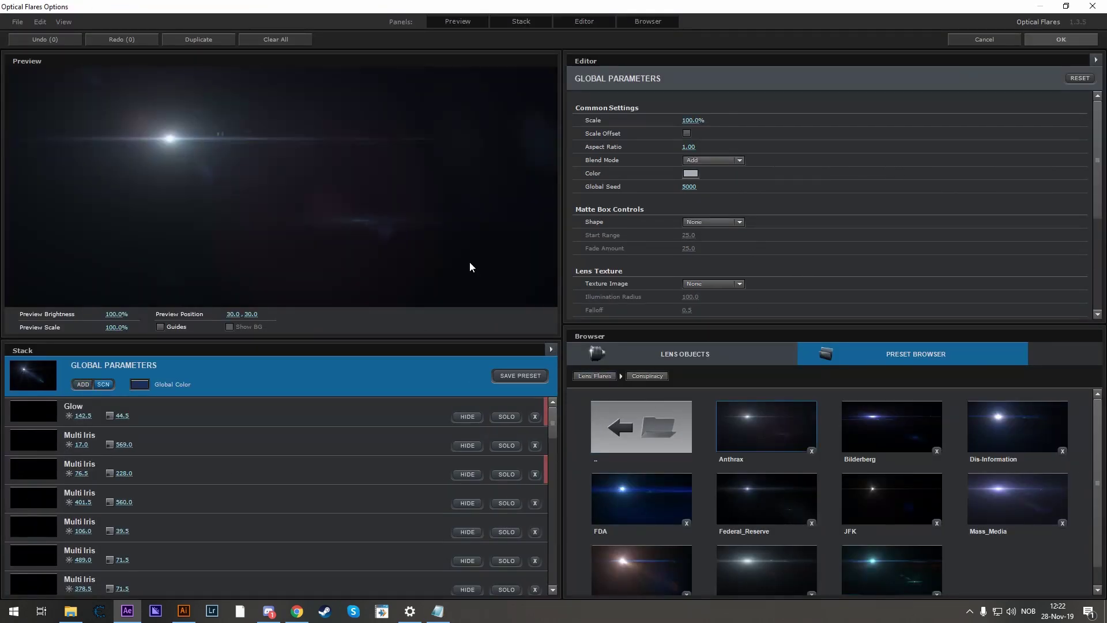
pyautogui.moveTo(257, 146); pyautogui.dragTo(149, 124)
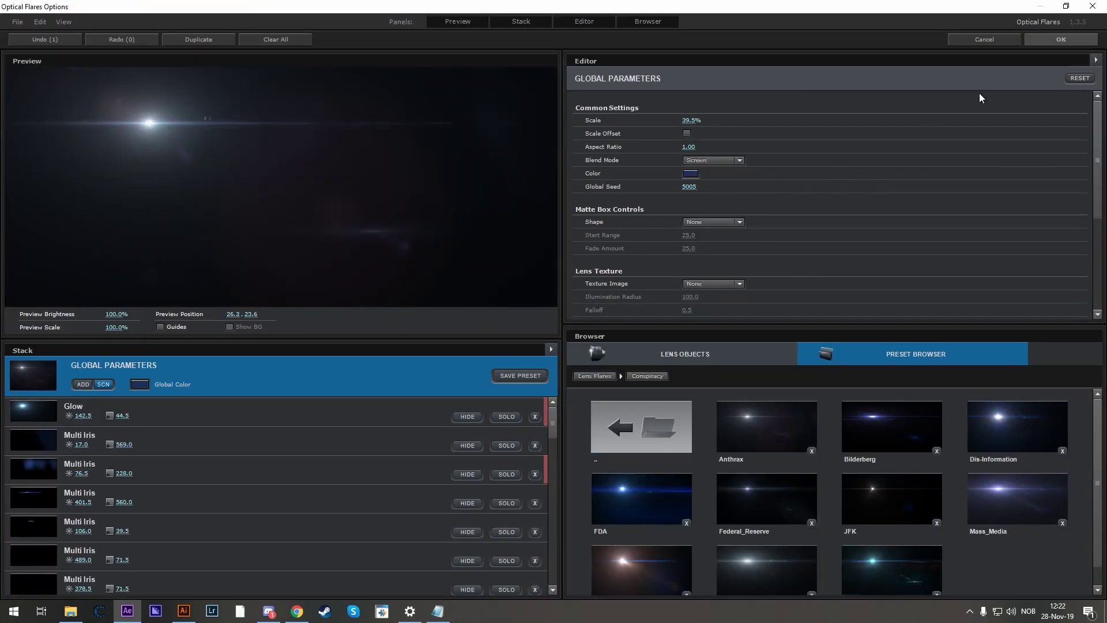
pyautogui.click(1053, 40)
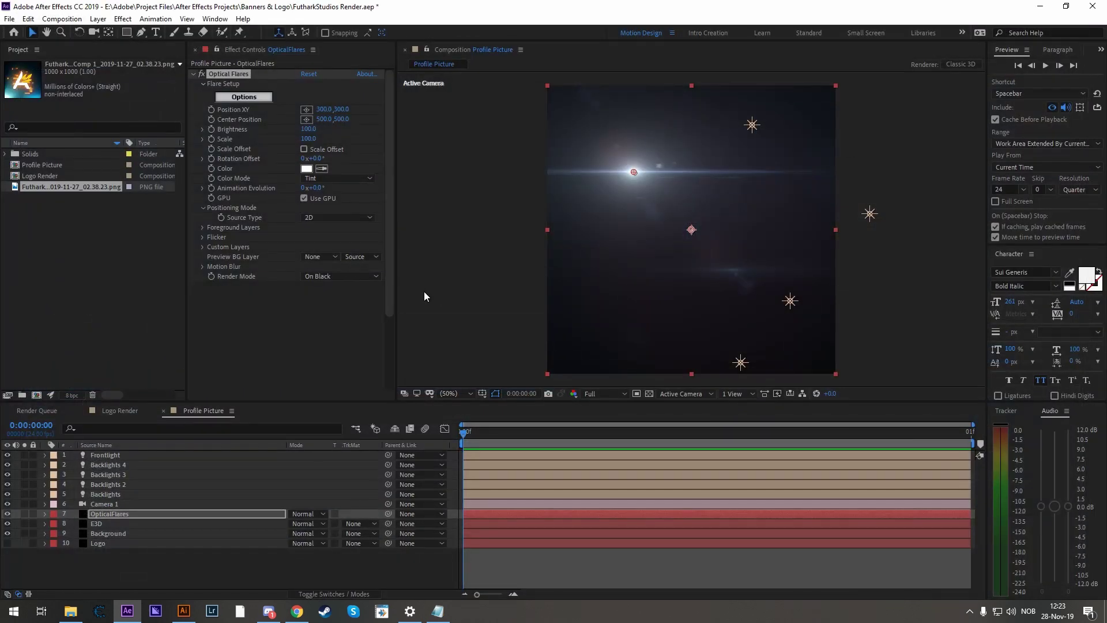
# Move the flare just outside the image's upper-left edge at -24, 150 and set the OpticalFlares layer's blending mode to Screen
pyautogui.moveTo(528, 153); pyautogui.dragTo(540, 132)
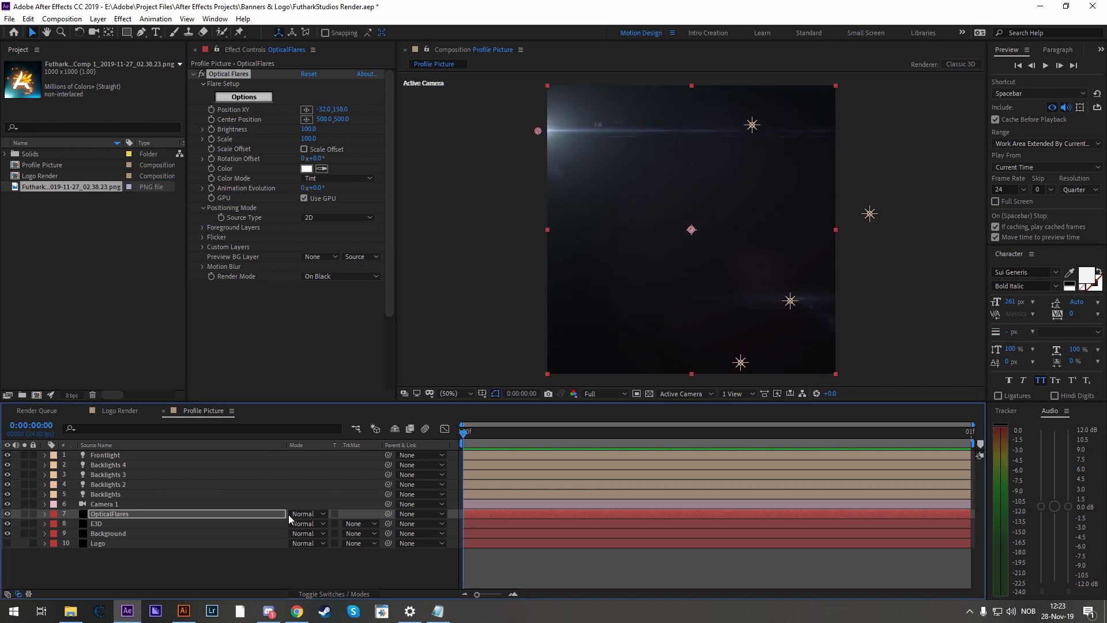
pyautogui.click(309, 514)
pyautogui.click(352, 160)
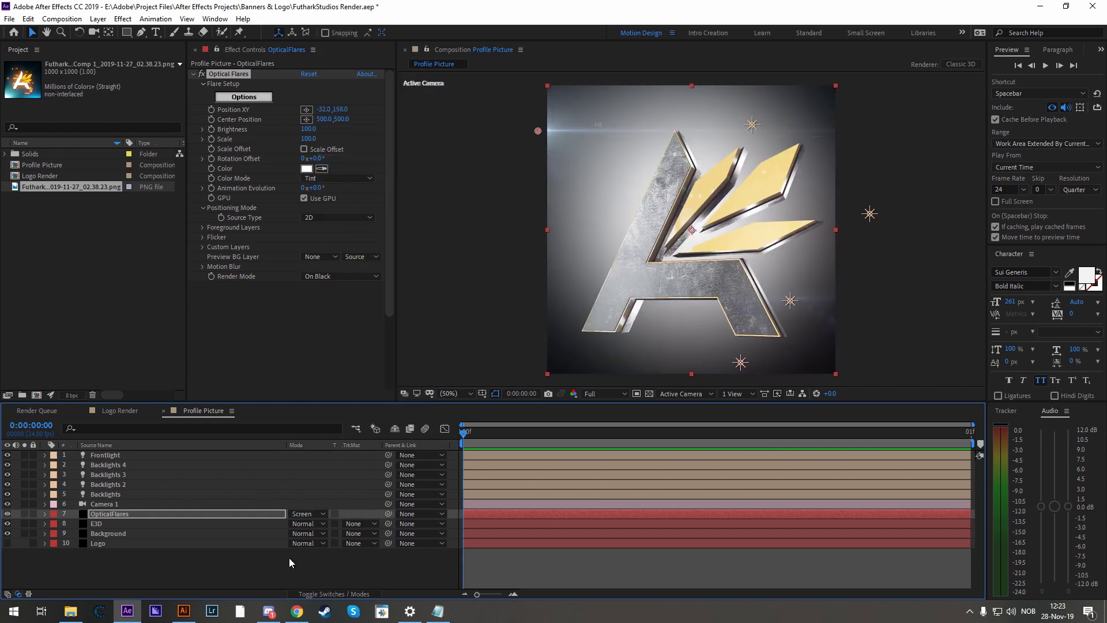
pyautogui.click(322, 595)
pyautogui.click(322, 595)
pyautogui.click(470, 185)
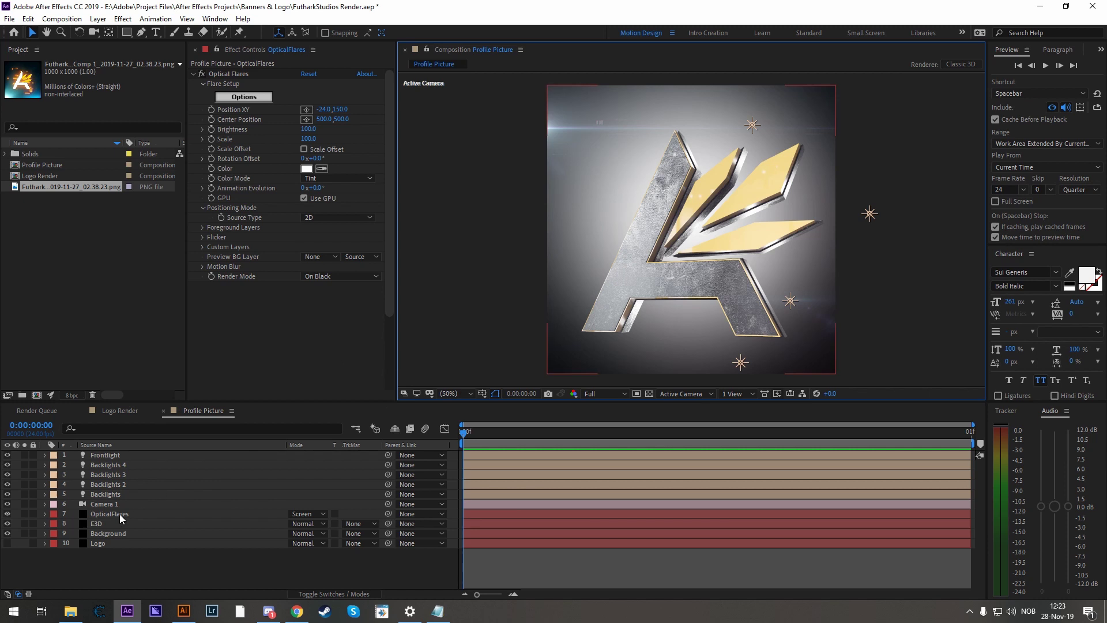
# Create a new adjustment layer above all other layers and rename it Color Grading
pyautogui.click(102, 523)
pyautogui.click(109, 534)
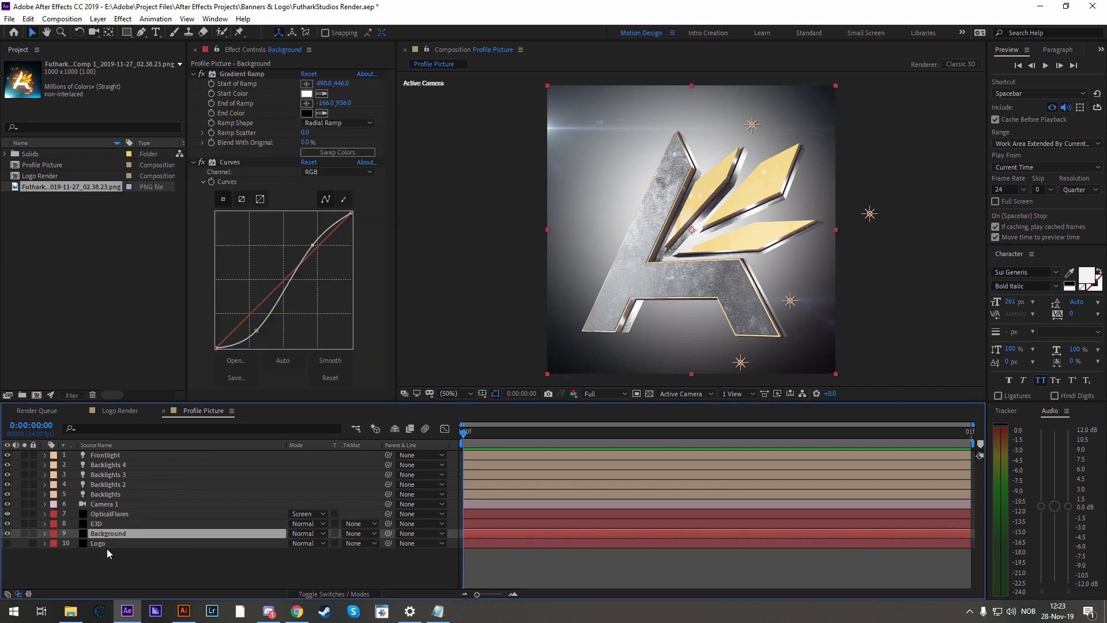
pyautogui.click(97, 19)
pyautogui.moveTo(115, 33)
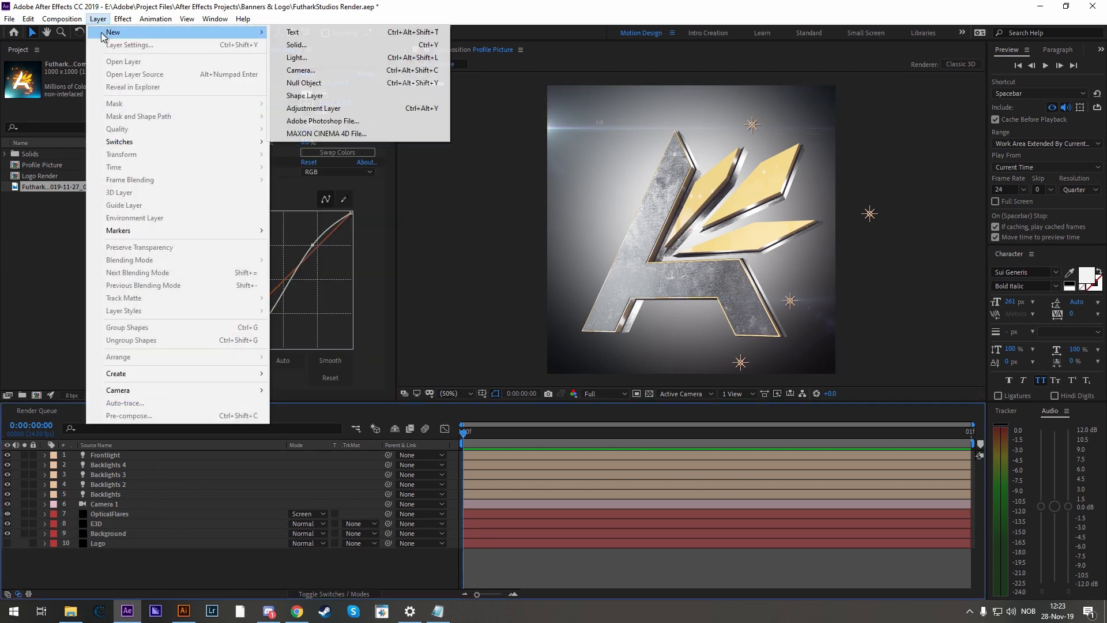
pyautogui.click(315, 109)
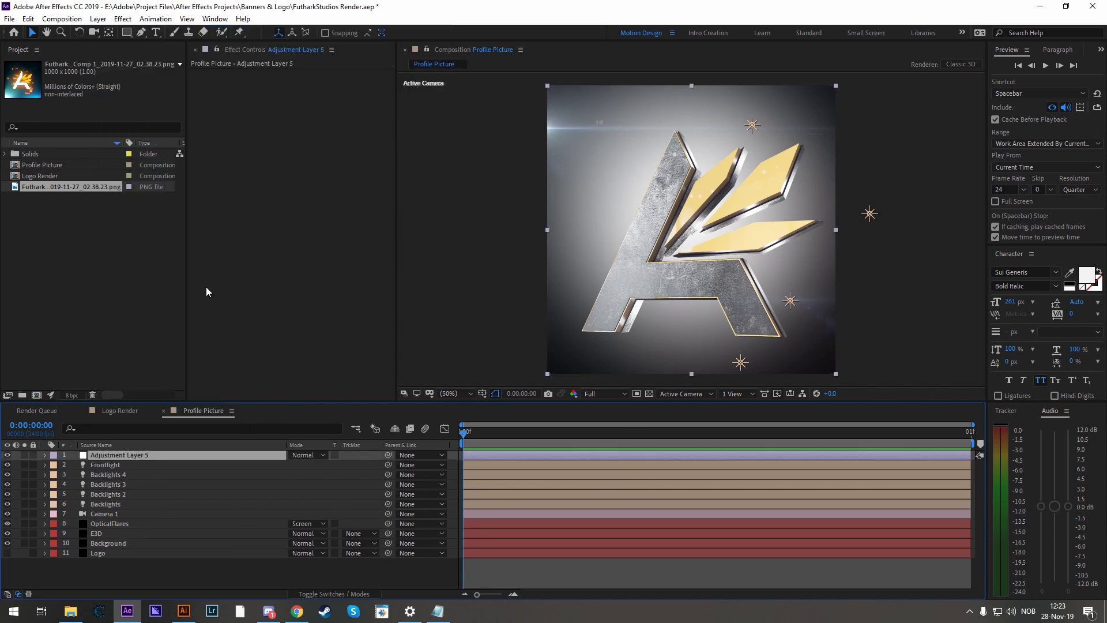
pyautogui.press('Return')
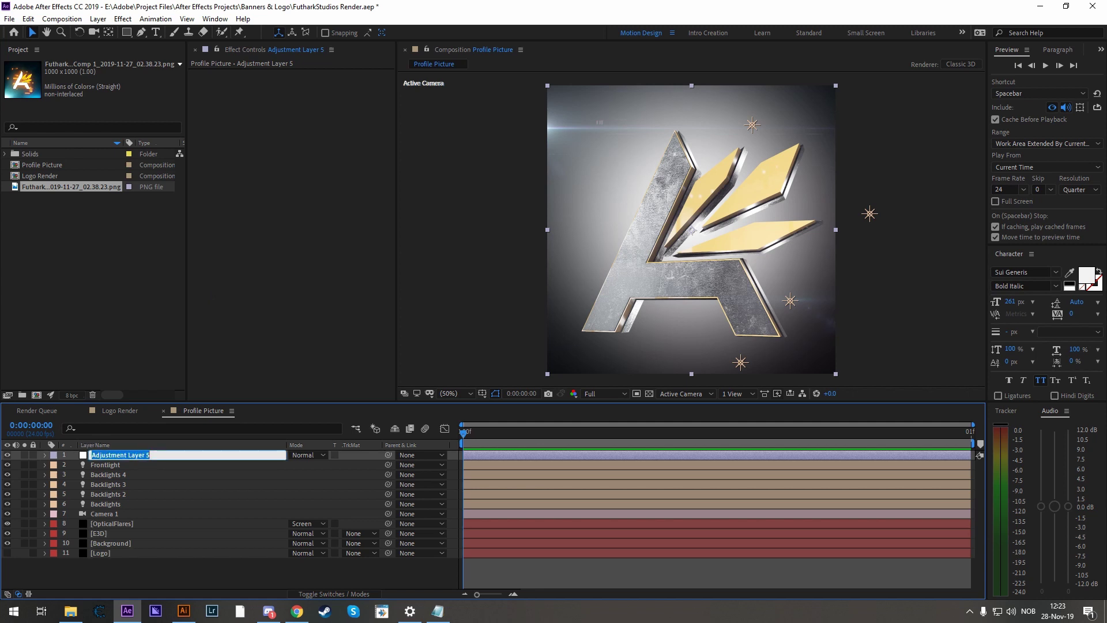
pyautogui.write('Color Grading')
pyautogui.press('Return')
# Apply the Curves effect to the Color Grading layer and add contrast by pulling down the shadows of the RGB curve
pyautogui.rightClick(254, 176)
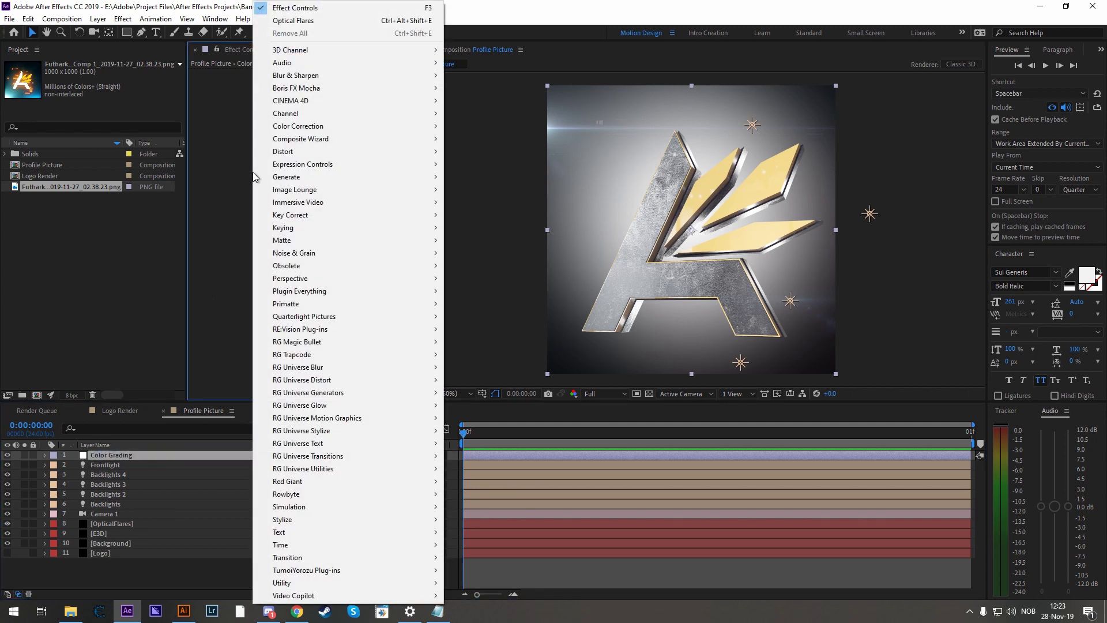
pyautogui.moveTo(298, 125)
pyautogui.click(480, 354)
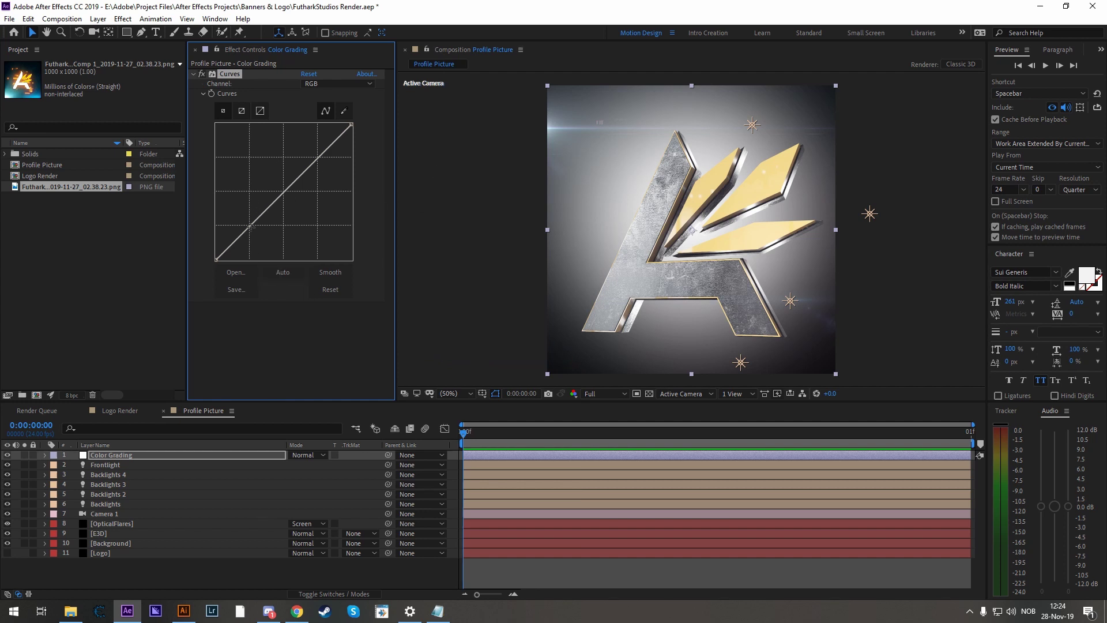
pyautogui.moveTo(249, 226); pyautogui.dragTo(248, 239)
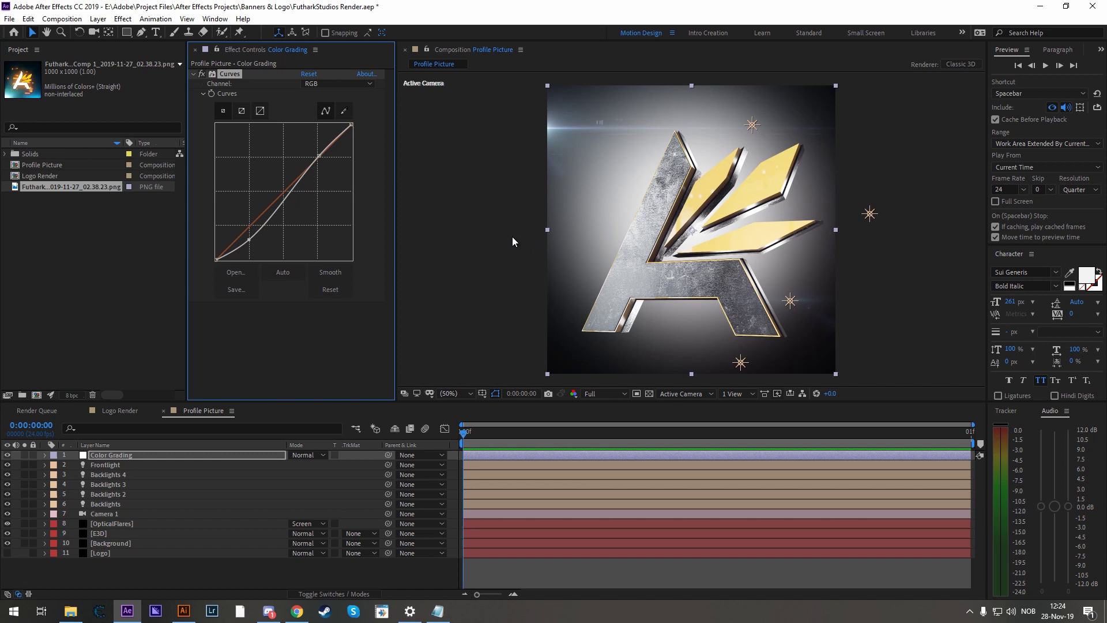
# Adjust the blue channel curve of the Color Grading layer to tint the highlights blue, and collapse the Curves effect
pyautogui.click(316, 84)
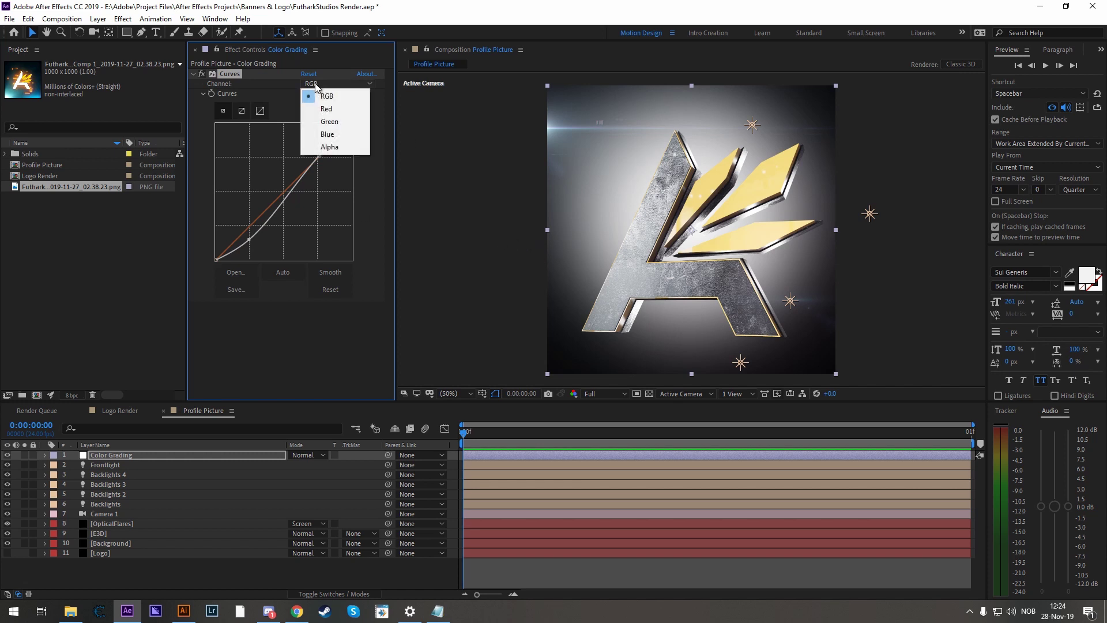
pyautogui.click(327, 134)
pyautogui.press('Up')
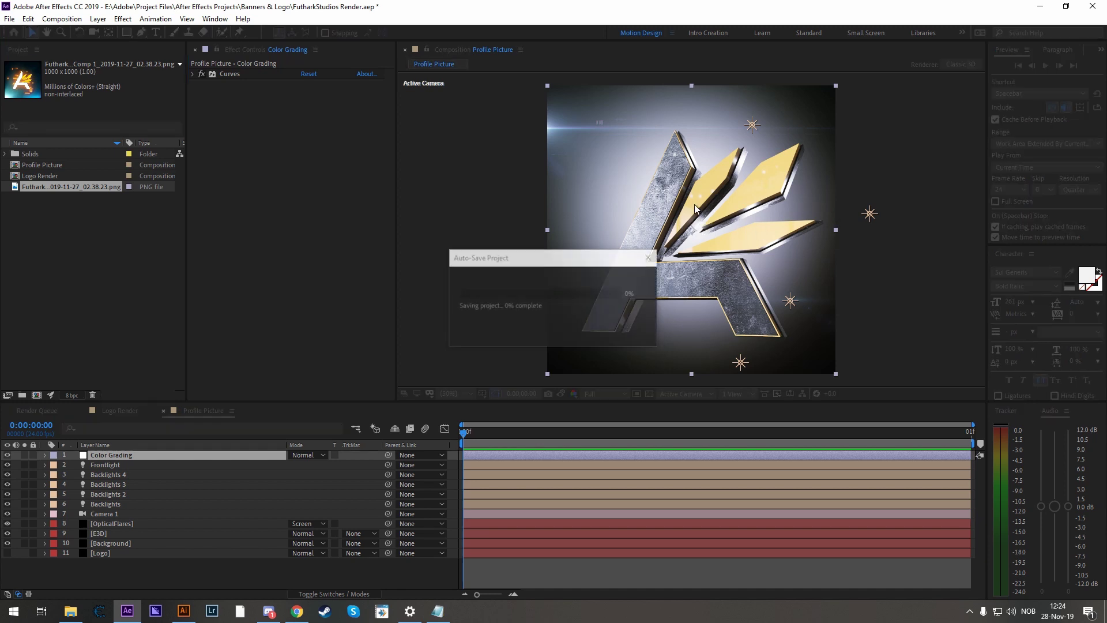
# Enable Glow in the E3D layer's Element render settings and make it glow from Luminance
pyautogui.click(117, 533)
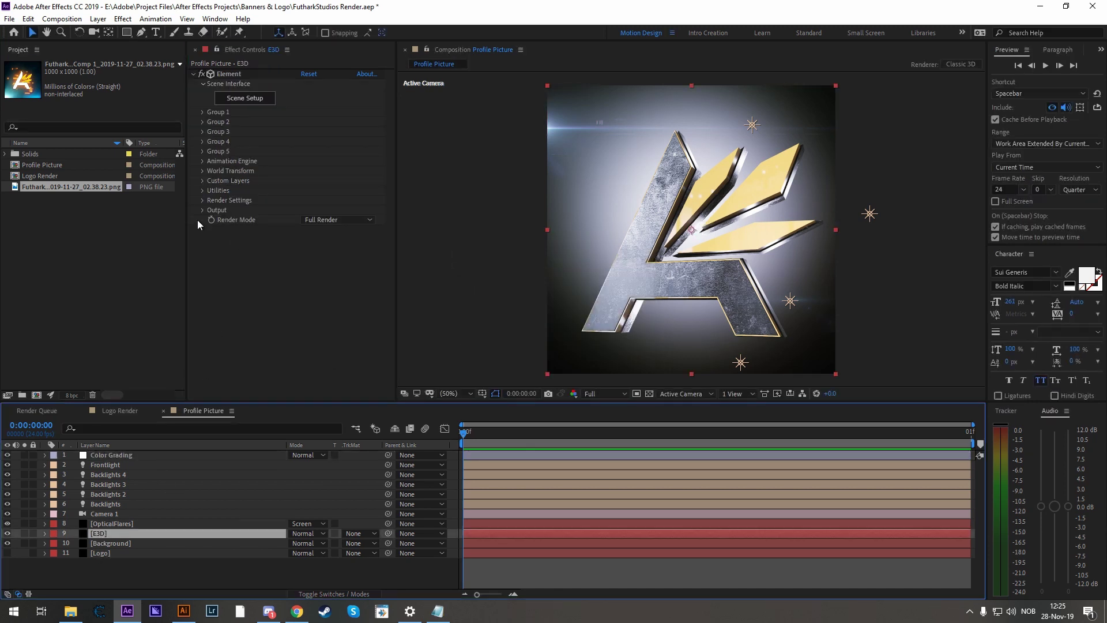
pyautogui.click(201, 200)
pyautogui.click(211, 308)
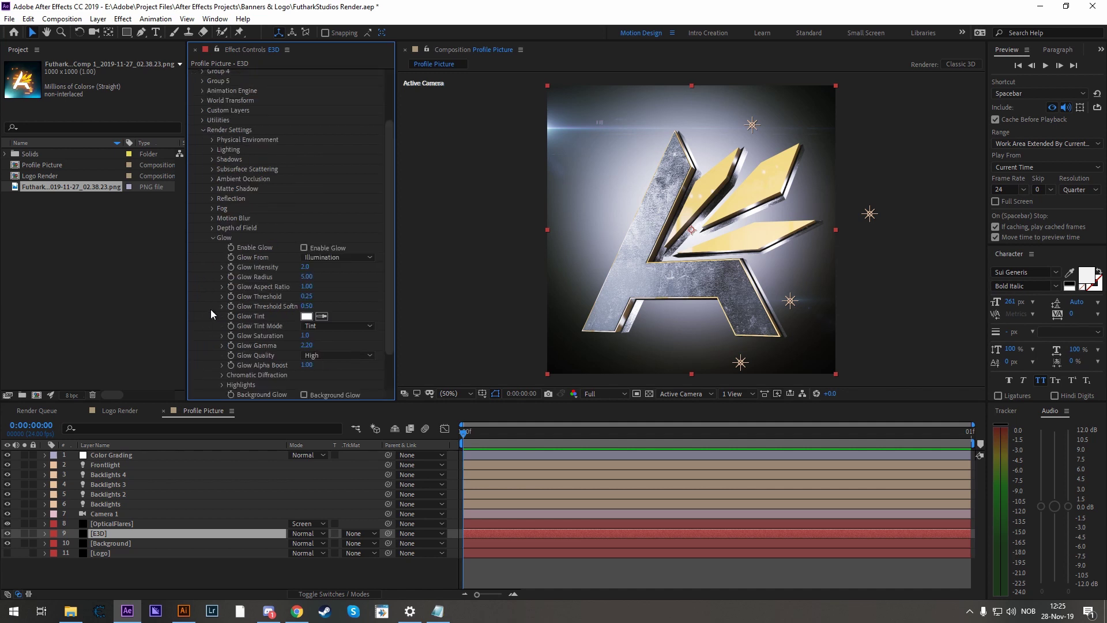
pyautogui.click(304, 247)
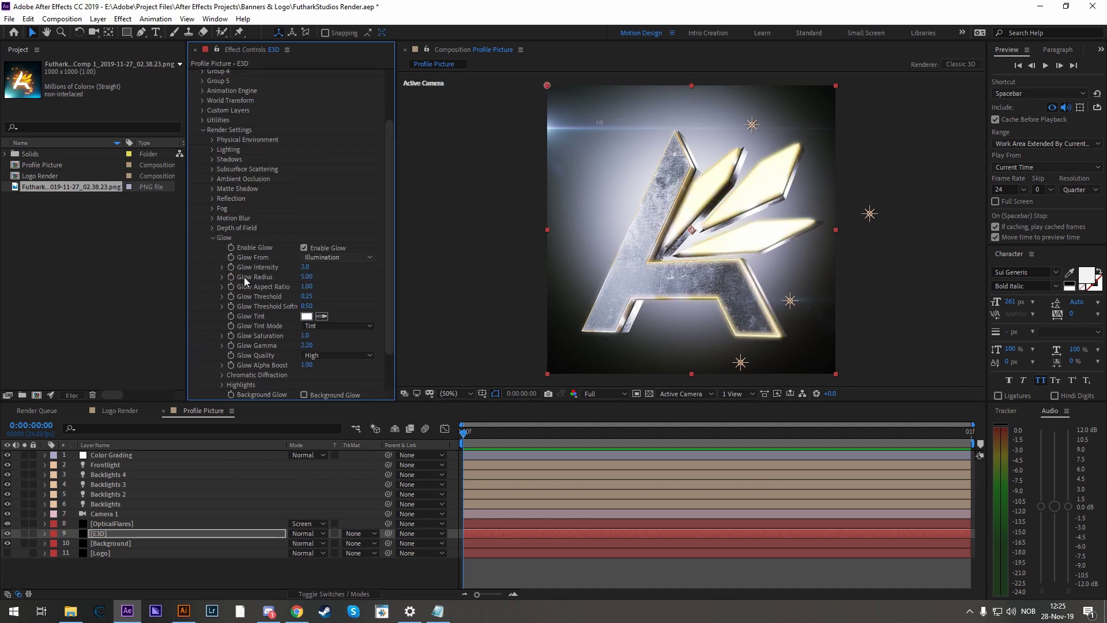
pyautogui.click(350, 257)
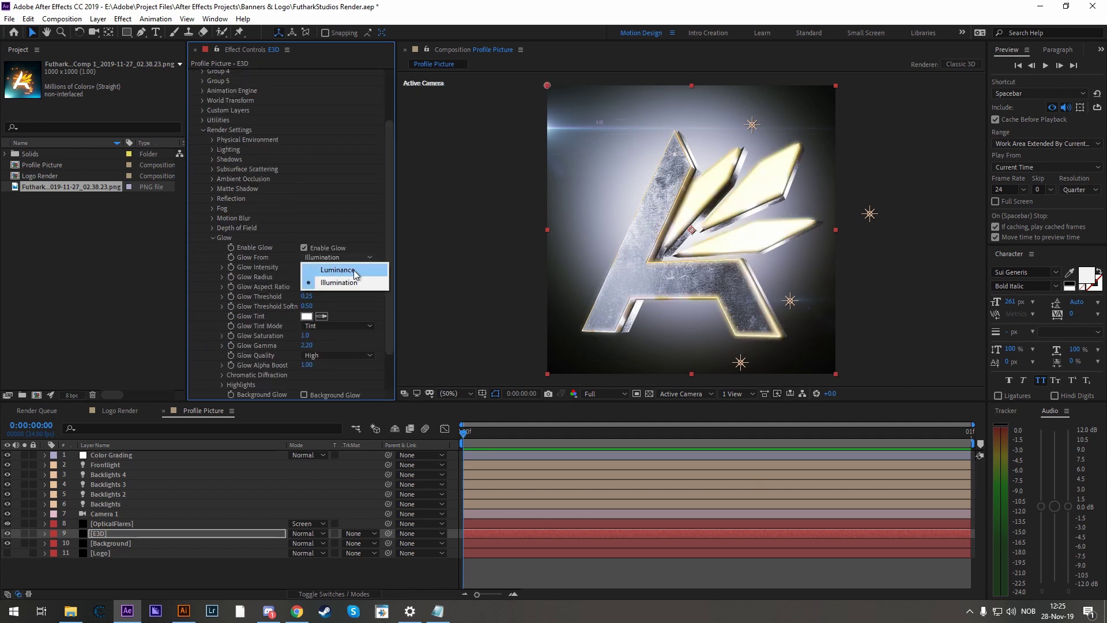
pyautogui.click(354, 270)
# Set the E3D glow's intensity to 1.0, radius to 10 and threshold to 0.99
pyautogui.click(305, 268)
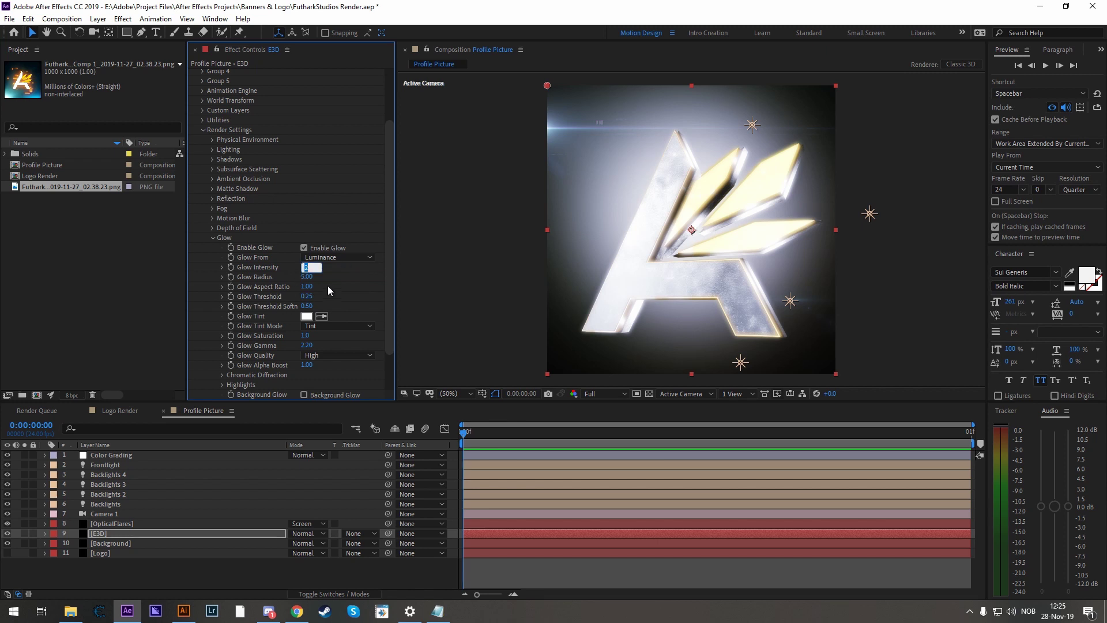
pyautogui.write('1')
pyautogui.press('Return')
pyautogui.click(306, 277)
pyautogui.write('10')
pyautogui.press('Return')
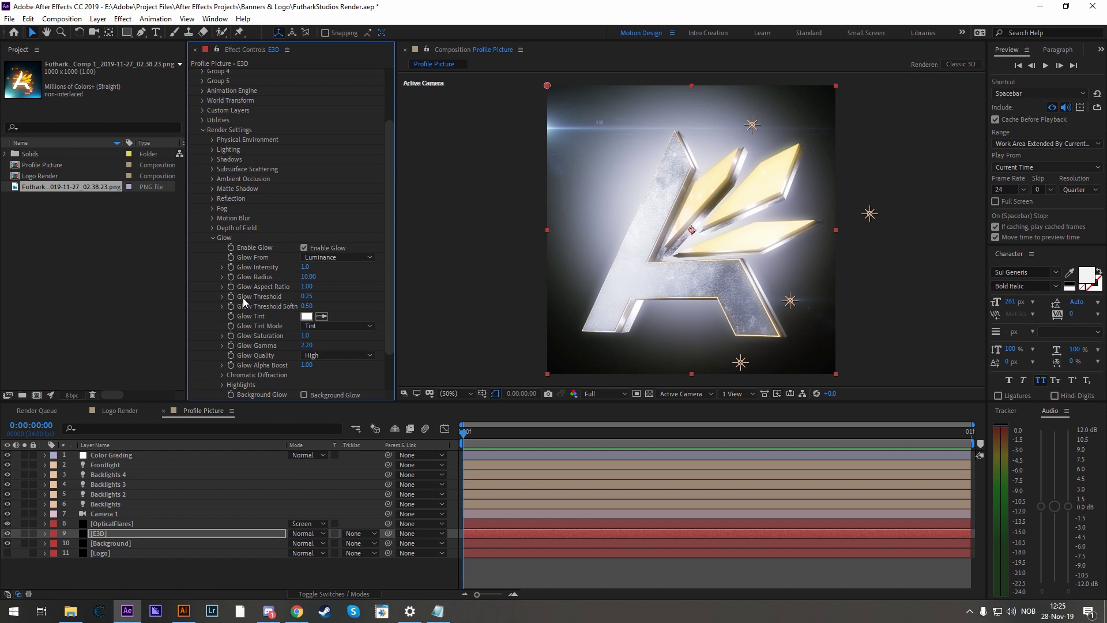
pyautogui.moveTo(306, 296); pyautogui.dragTo(350, 301)
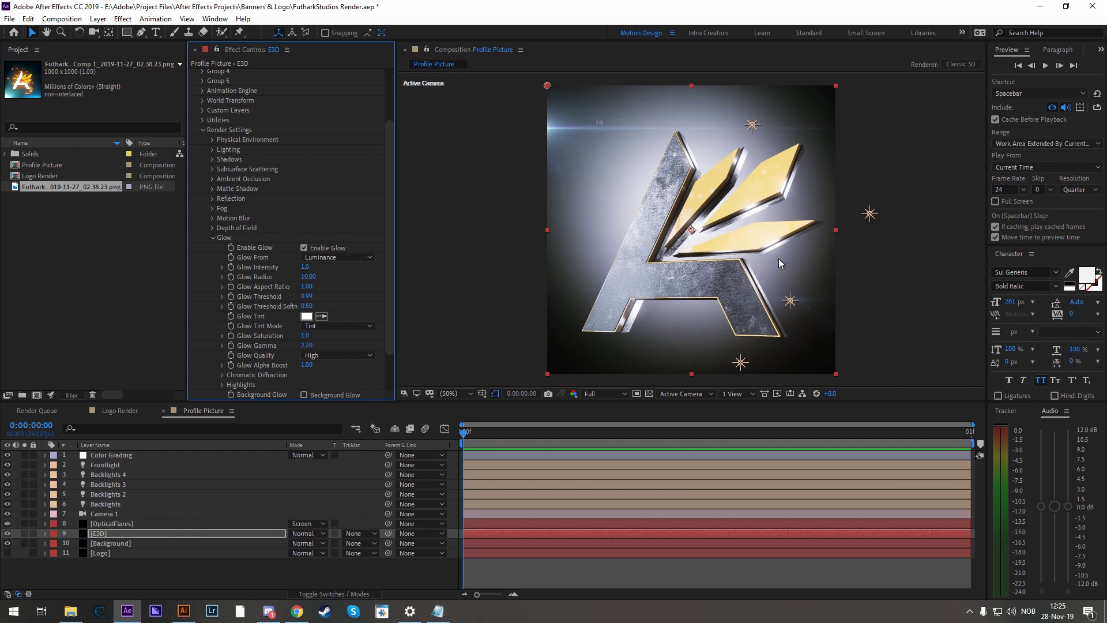
# Inspect the glow on the golden shards up close and compare the logo with the glow off and on
pyautogui.scroll(2, 693, 169)
pyautogui.moveTo(776, 254); pyautogui.dragTo(622, 190)
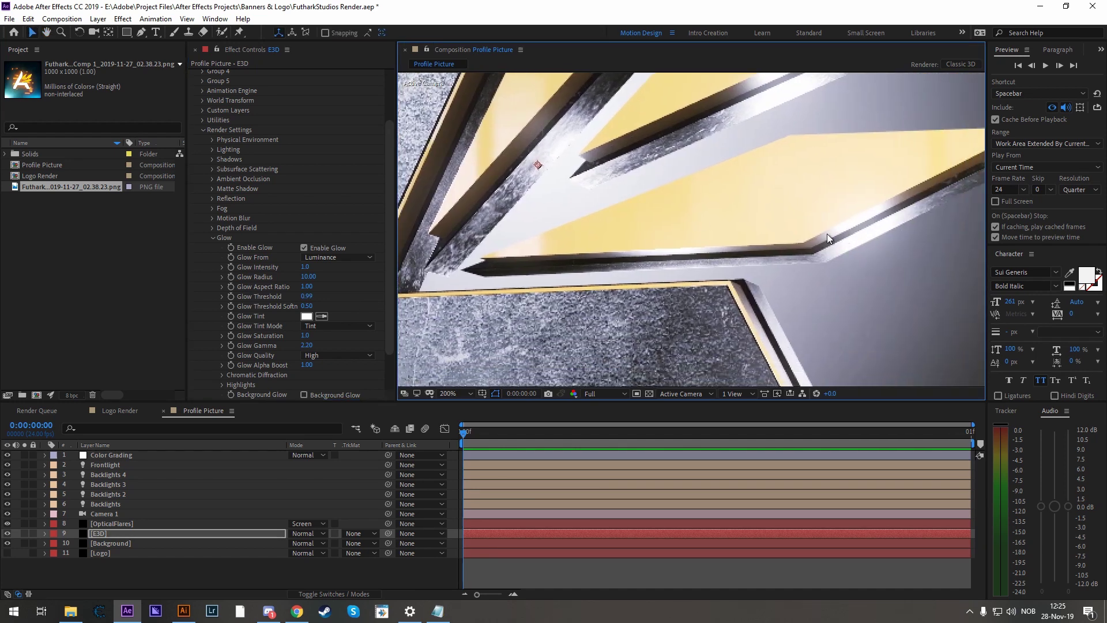
pyautogui.scroll(-1, 842, 220)
pyautogui.hotkey('shift', '/')
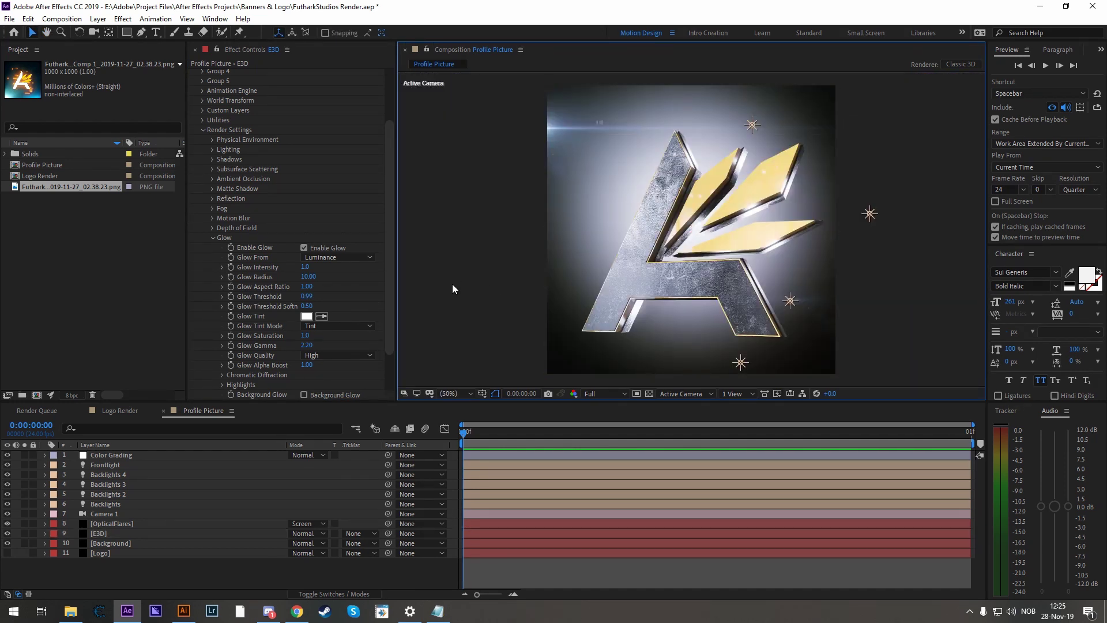
pyautogui.click(305, 248)
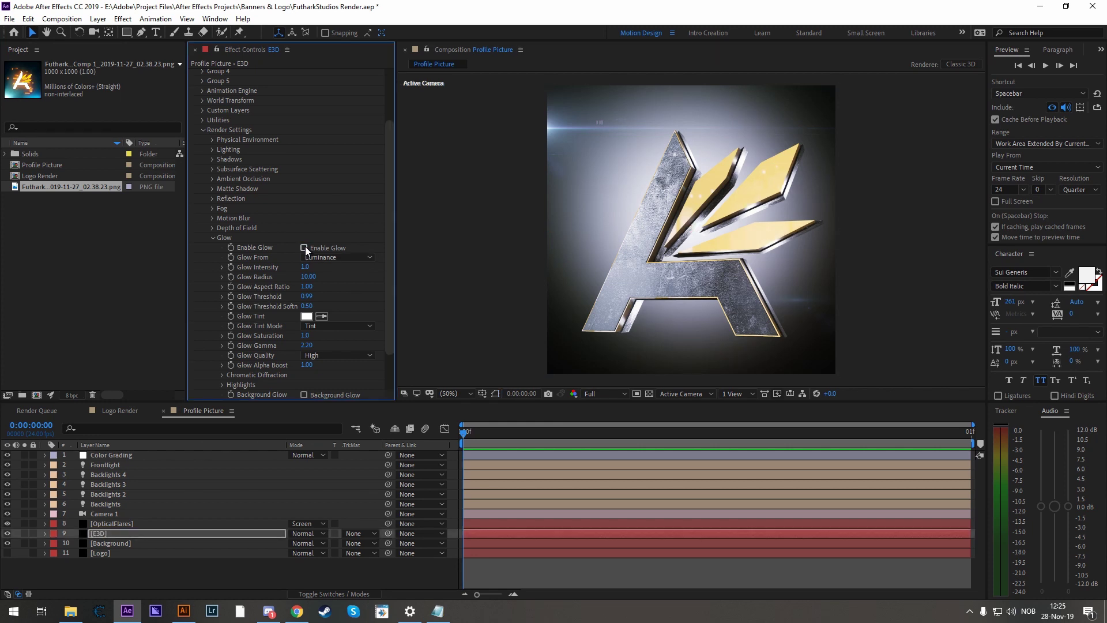
pyautogui.click(305, 247)
pyautogui.click(455, 257)
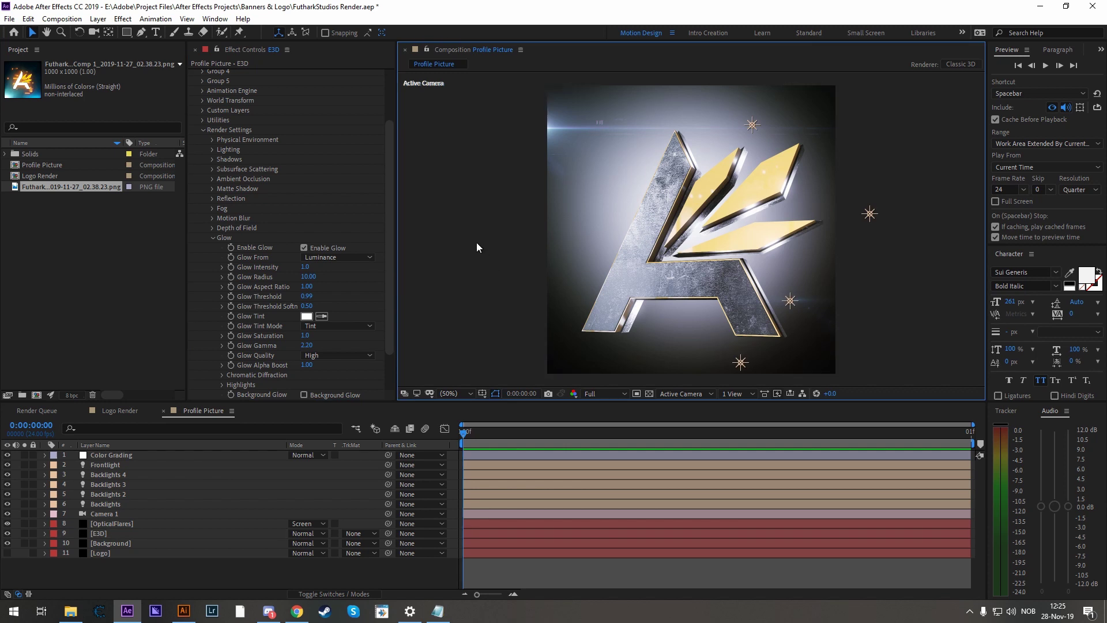
# Capture a snapshot of the Profile Picture composition with FX Console and save it to PNG
pyautogui.hotkey('ctrl', 'space')
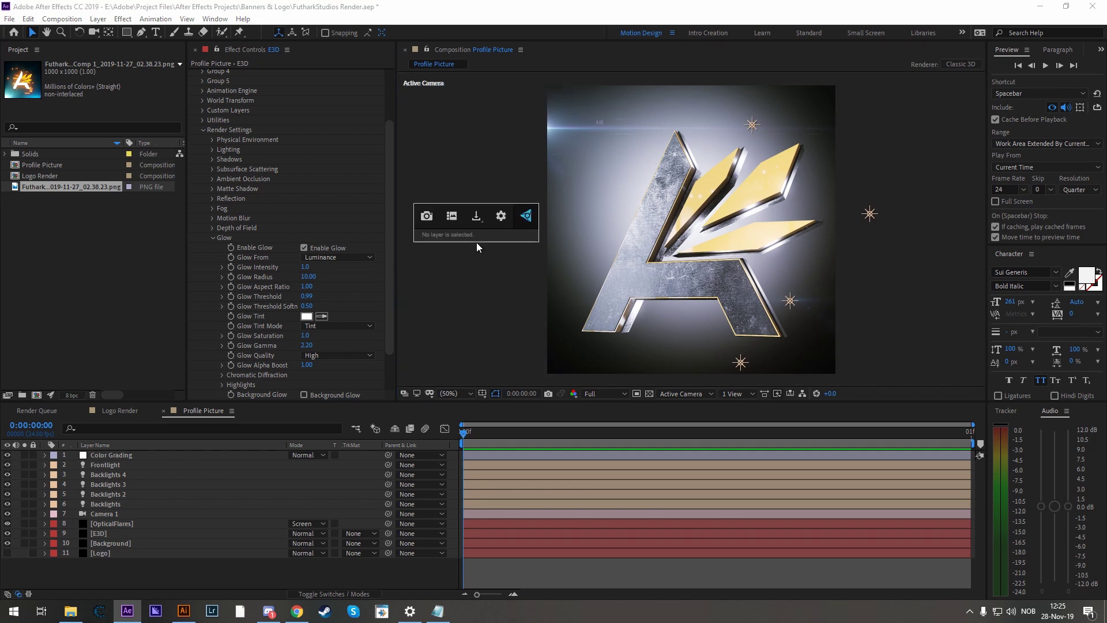
pyautogui.click(426, 217)
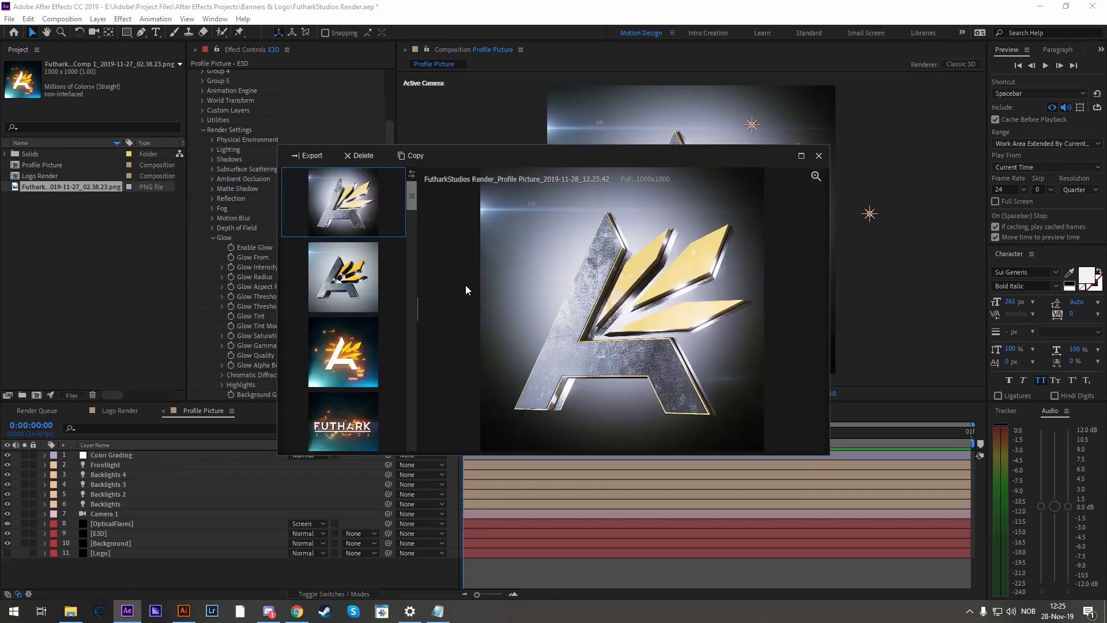
pyautogui.rightClick(340, 199)
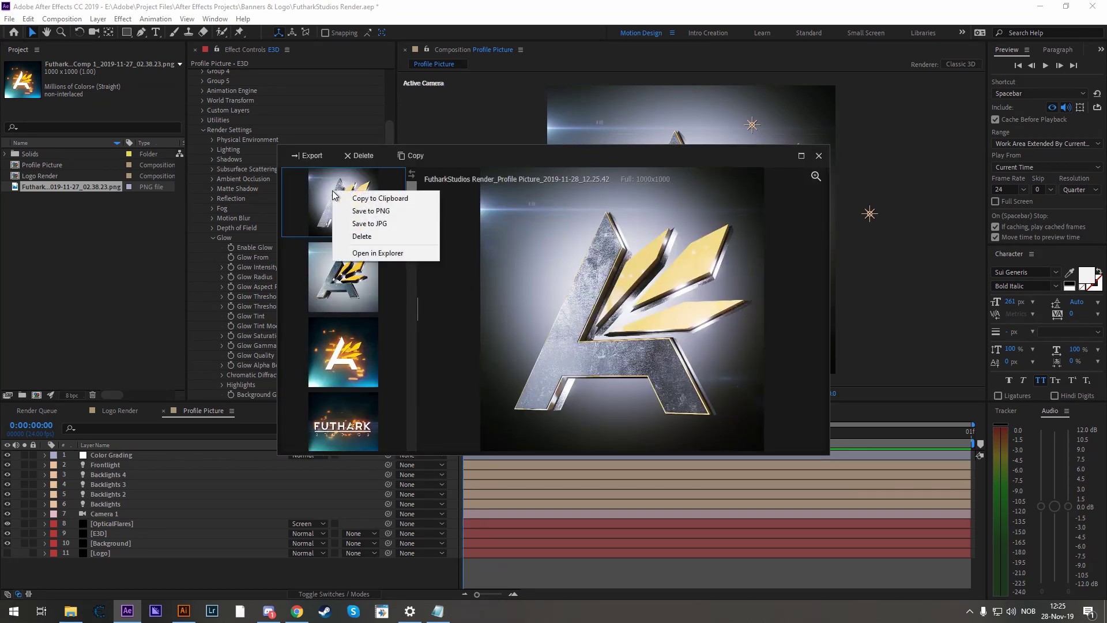
pyautogui.click(372, 212)
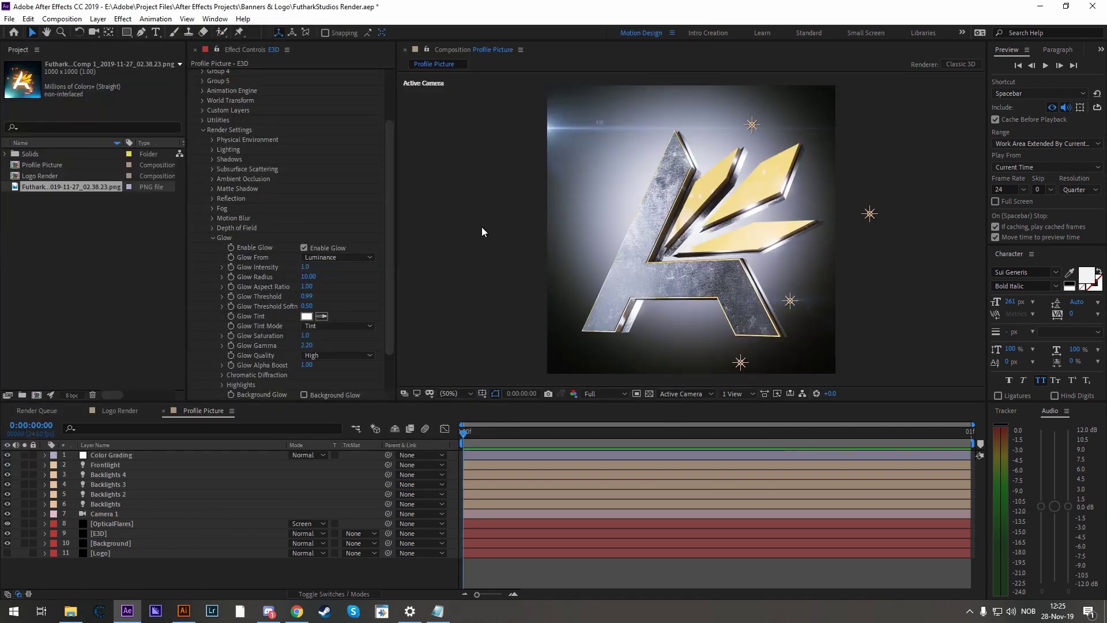
# Add the Profile Picture composition to the render queue and set its output format to PNG Sequence
pyautogui.click(9, 19)
pyautogui.moveTo(145, 209)
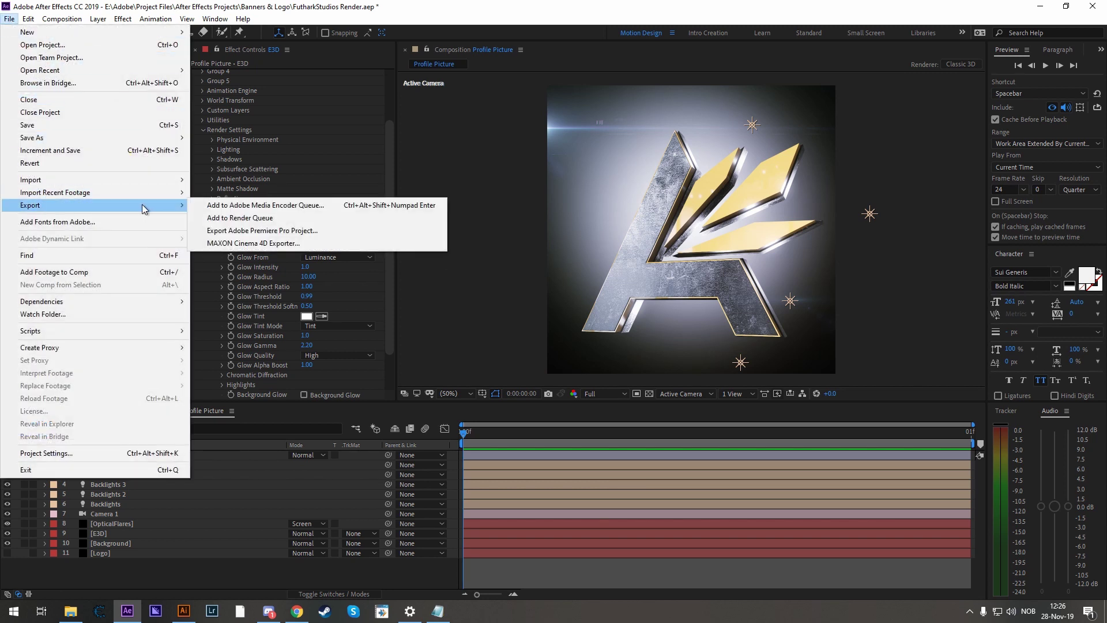
pyautogui.click(268, 218)
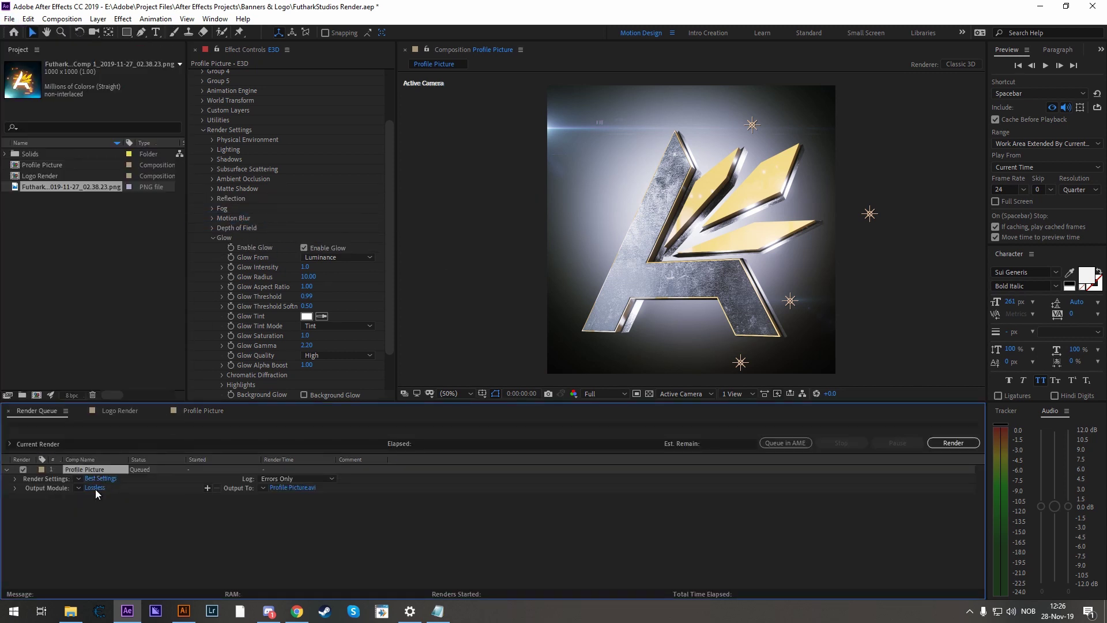
pyautogui.click(100, 65)
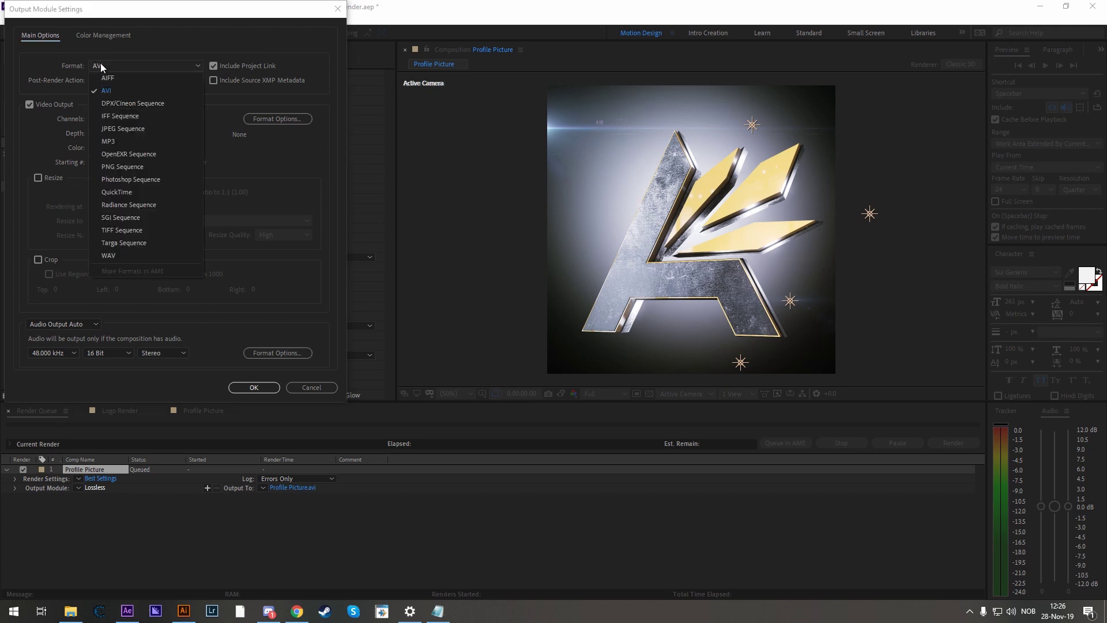
pyautogui.click(126, 166)
pyautogui.click(248, 389)
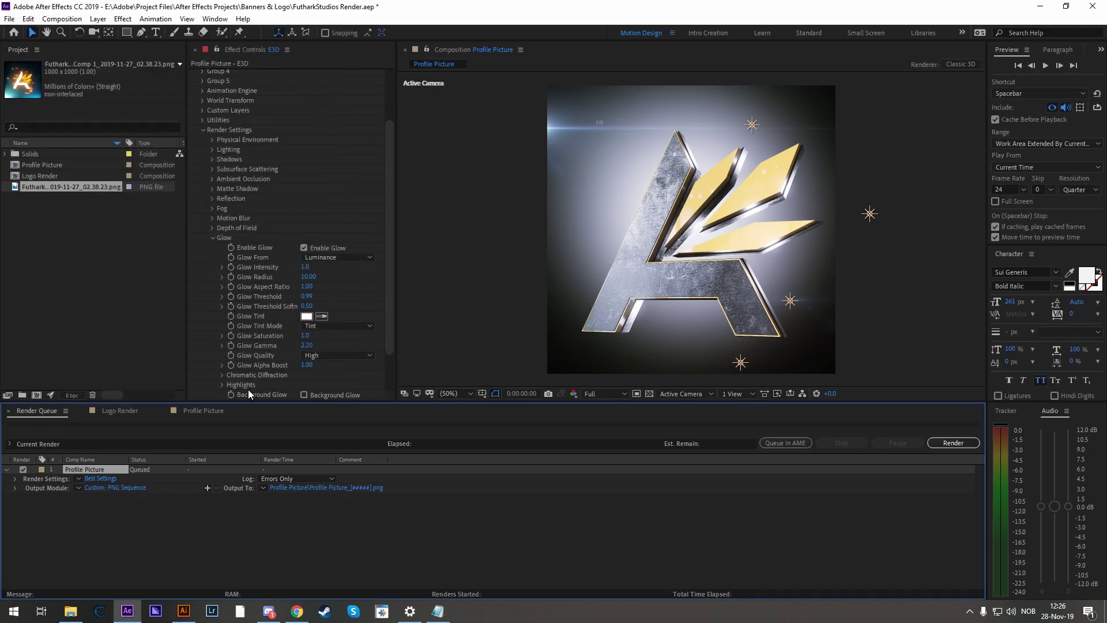
# Set the render's output location to the Futhark folder inside Clans and render the Profile Picture composition
pyautogui.click(286, 488)
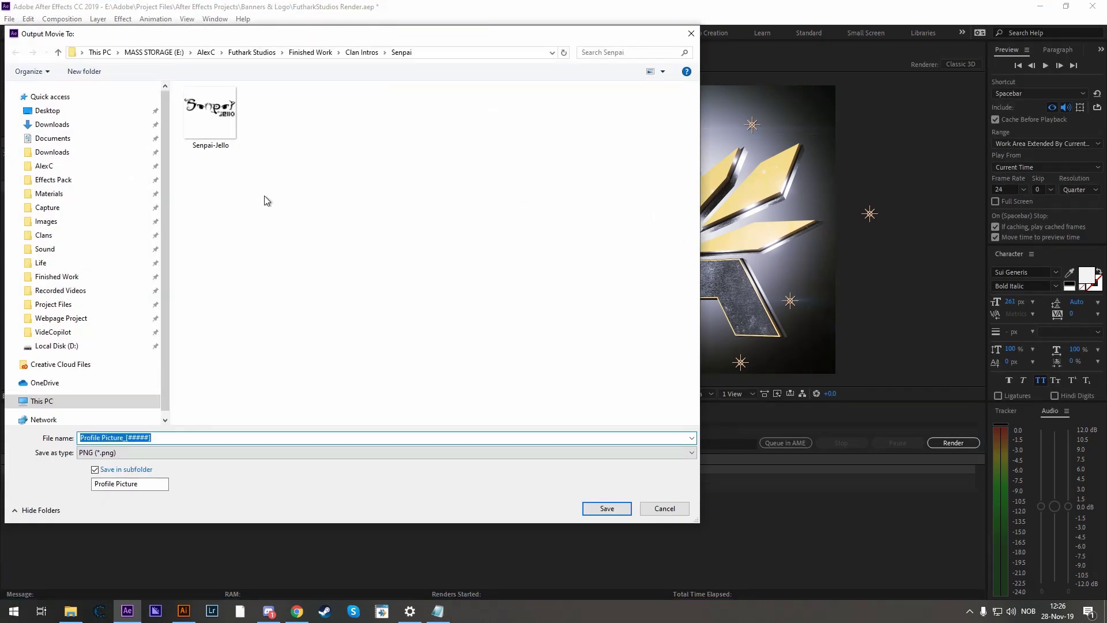
pyautogui.click(87, 235)
pyautogui.click(278, 230)
pyautogui.write('fut')
pyautogui.press('Return')
pyautogui.press('Return')
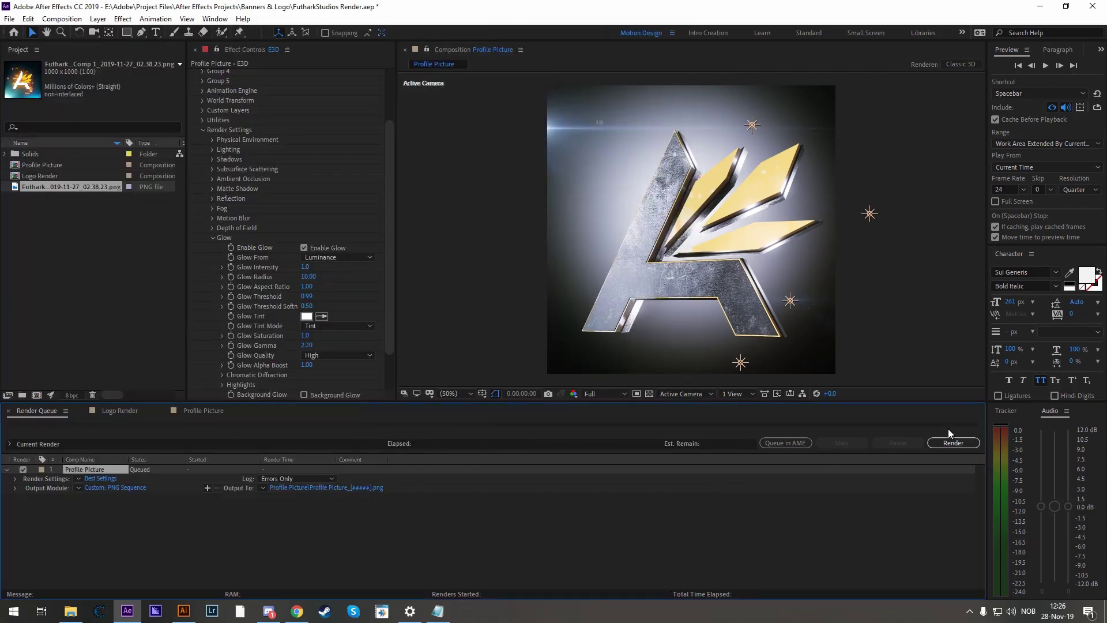
pyautogui.click(962, 443)
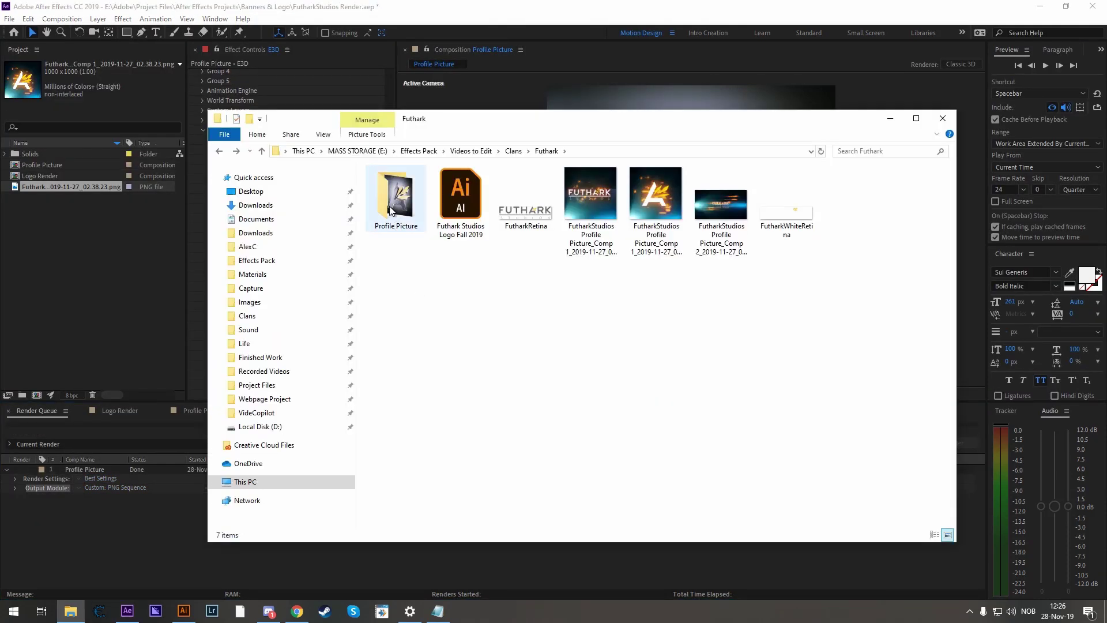
# In File Explorer, open the rendered Profile Picture_00000 image from the Futhark output folder and view it
pyautogui.click(396, 203)
pyautogui.doubleClick(396, 203)
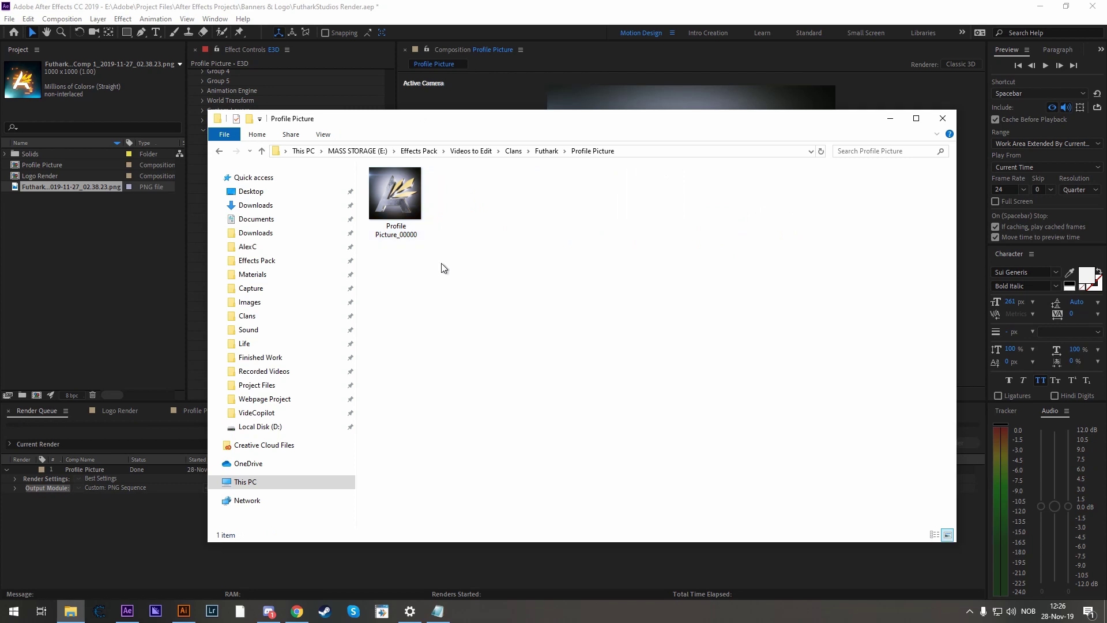
pyautogui.doubleClick(393, 191)
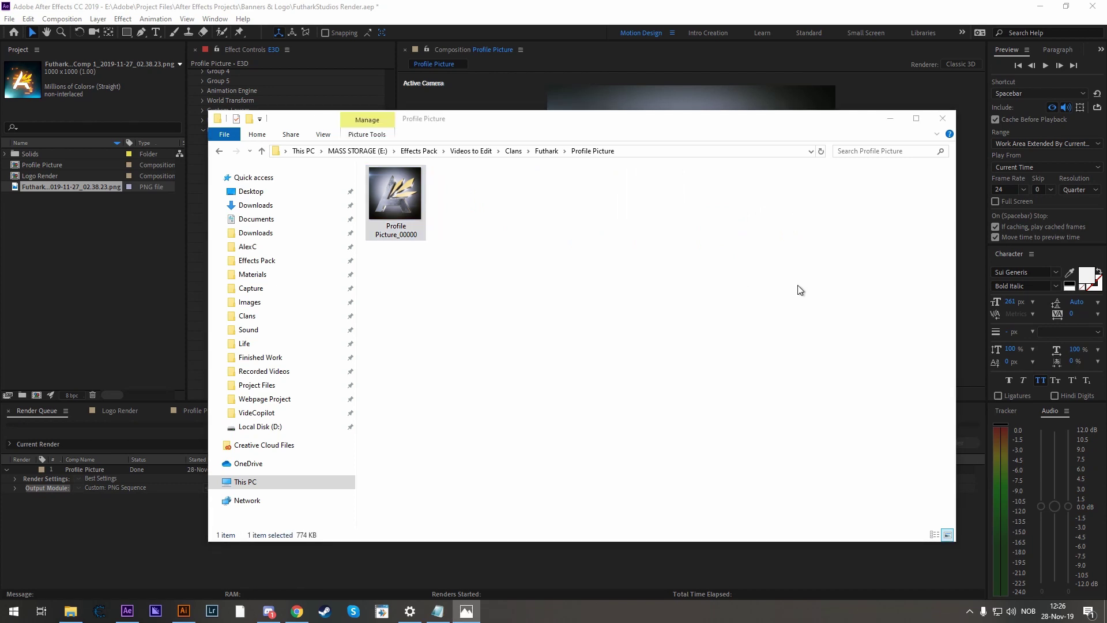
pyautogui.moveTo(1106, 218); pyautogui.dragTo(507, 47)
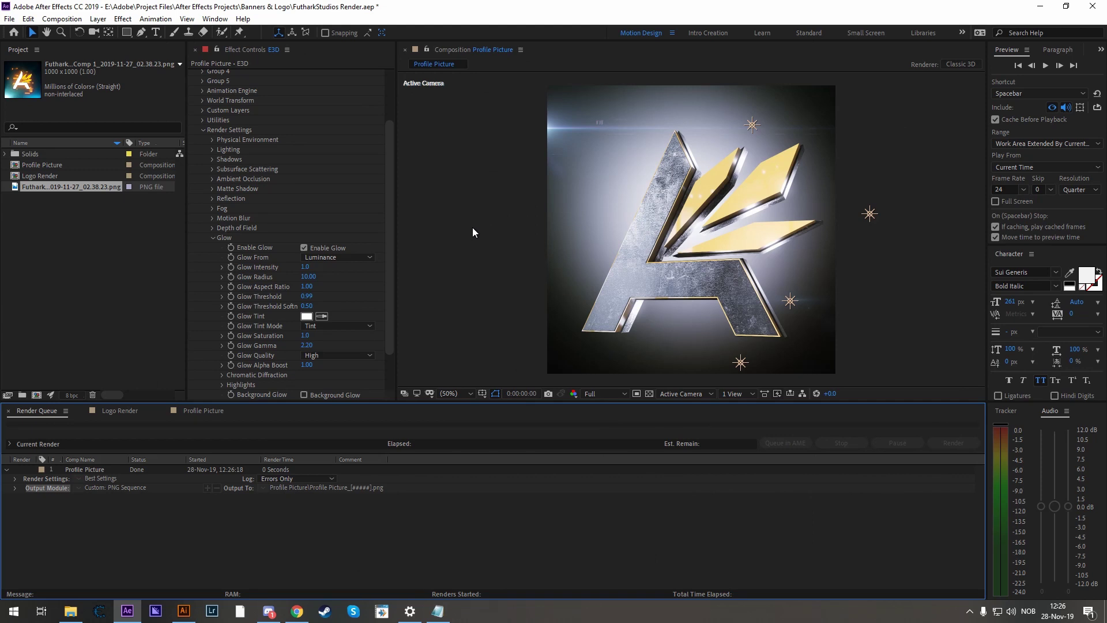
# Try a duration of 0:00:01:00 and a frame rate of 1 in the Profile Picture composition's settings, and cancel the dialog
pyautogui.click(109, 411)
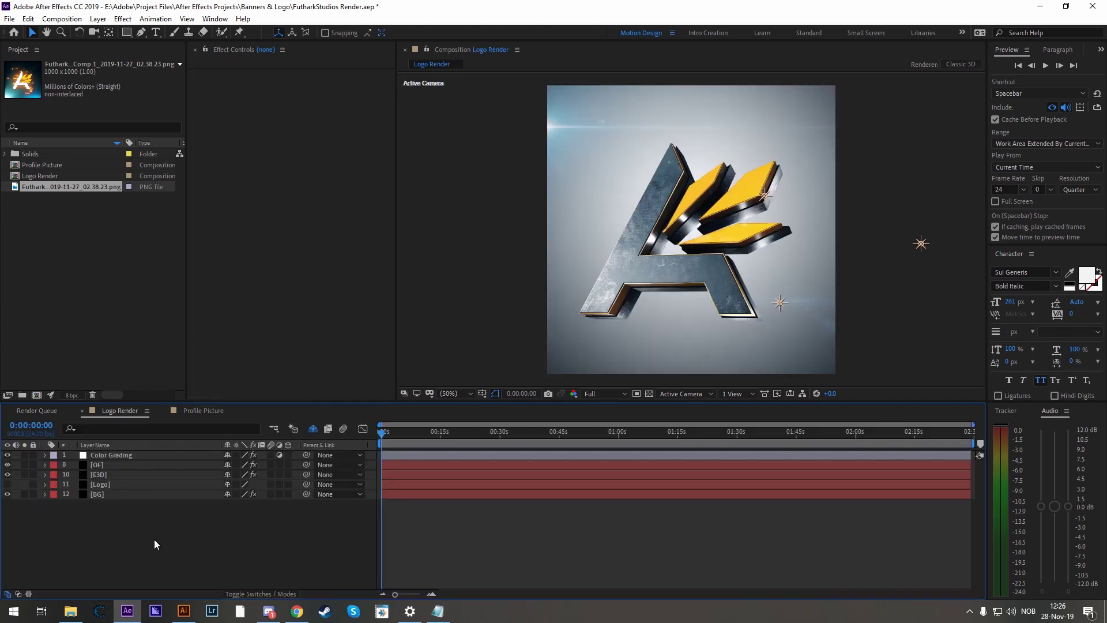
pyautogui.click(173, 410)
pyautogui.hotkey('ctrl', 'k')
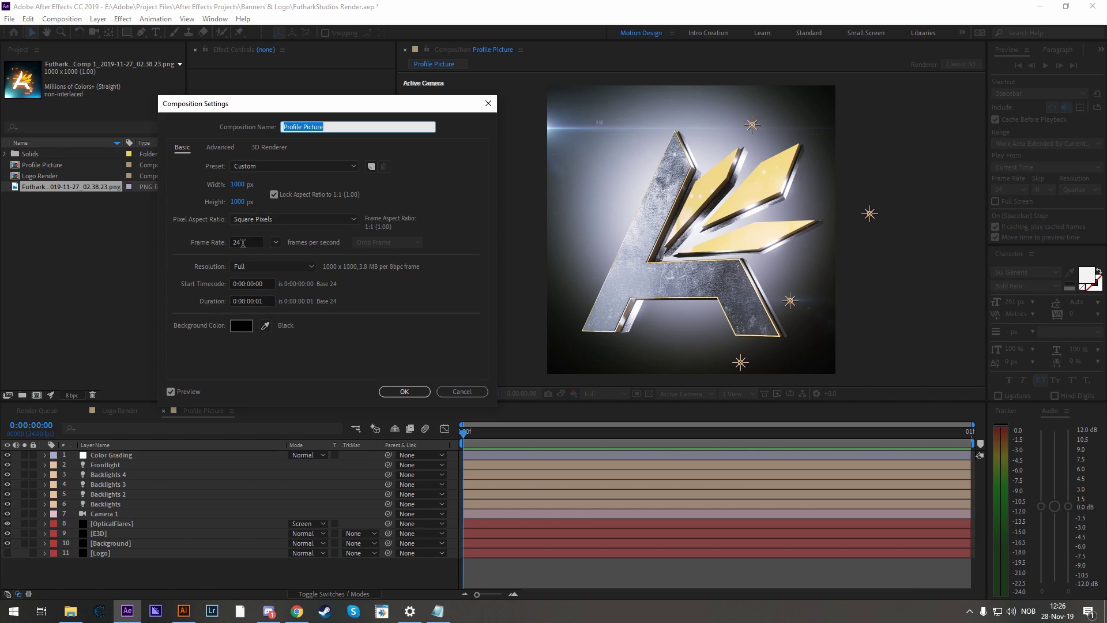
pyautogui.click(256, 301)
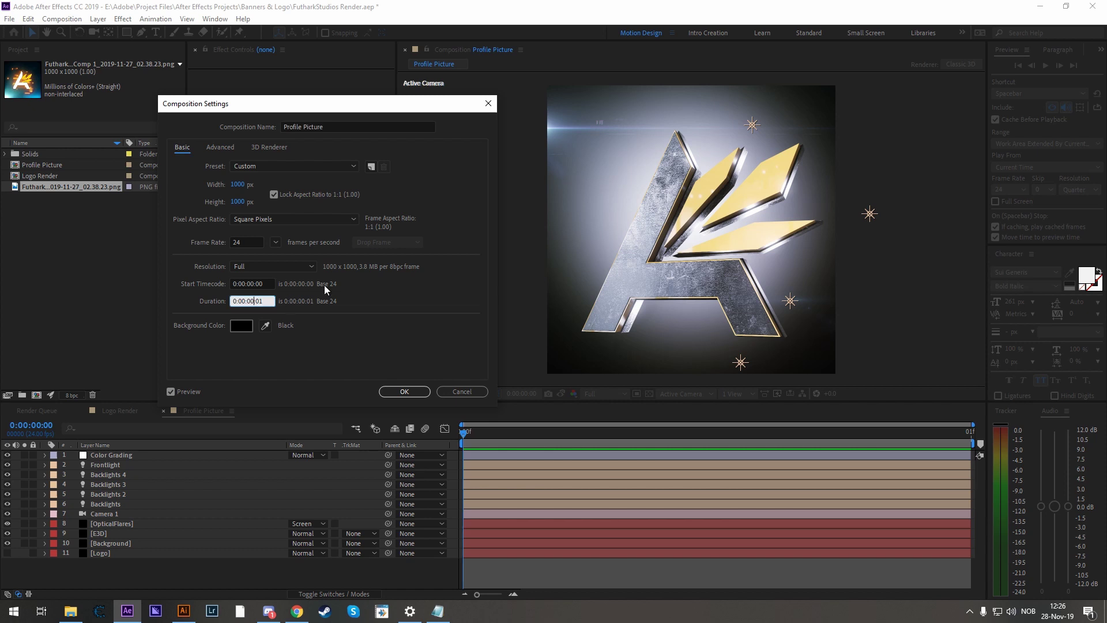
pyautogui.write('1')
pyautogui.press('BackSpace')
pyautogui.write('00')
pyautogui.doubleClick(247, 243)
pyautogui.write('1')
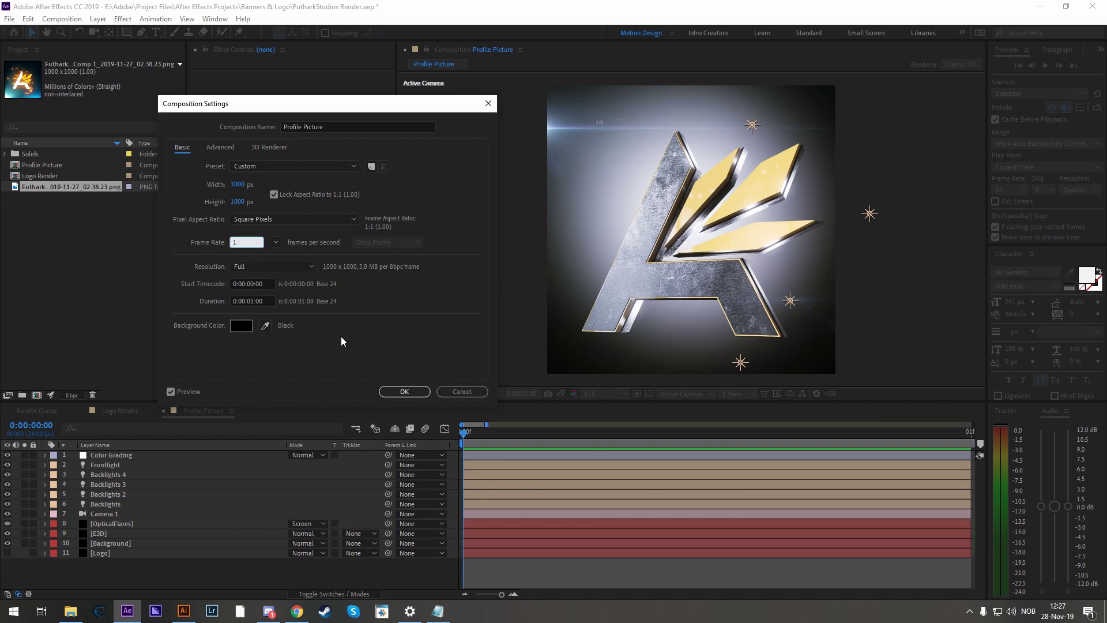
pyautogui.press('Escape')
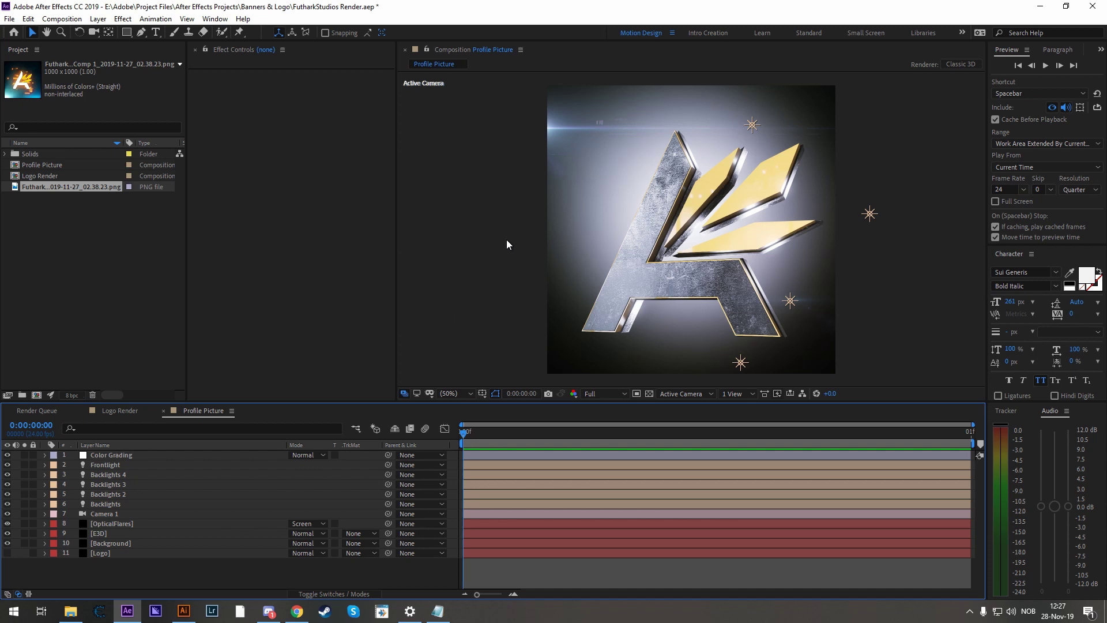
# In the E3D layer's Element scene, recolor the active Shiny_Light material on the Shards to light blue, about #6CD0FF, and apply the scene
pyautogui.click(104, 533)
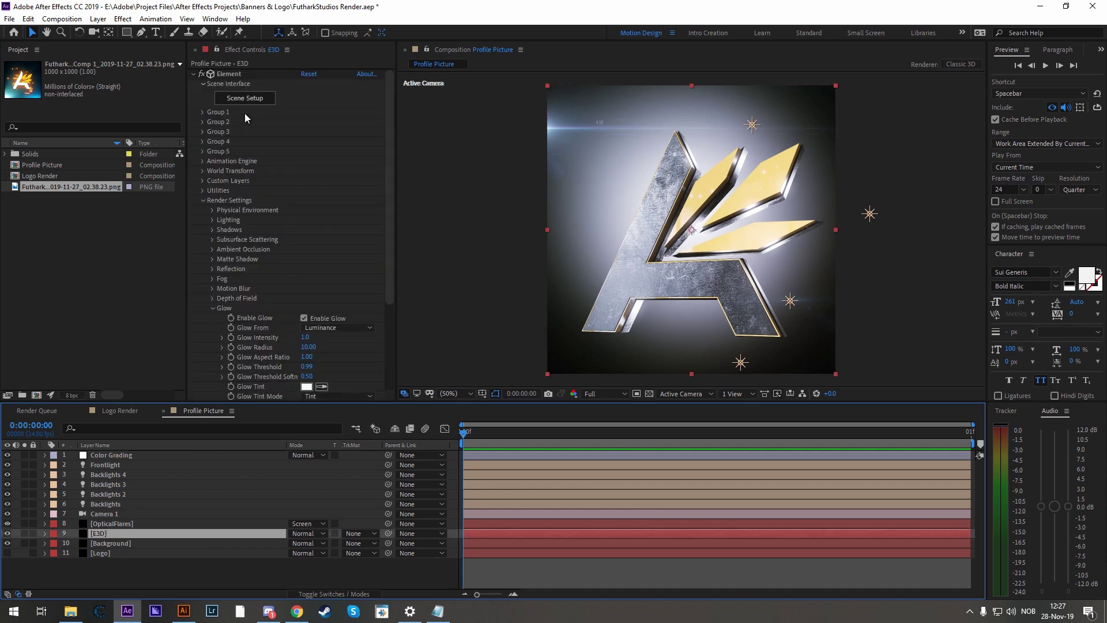
pyautogui.click(244, 98)
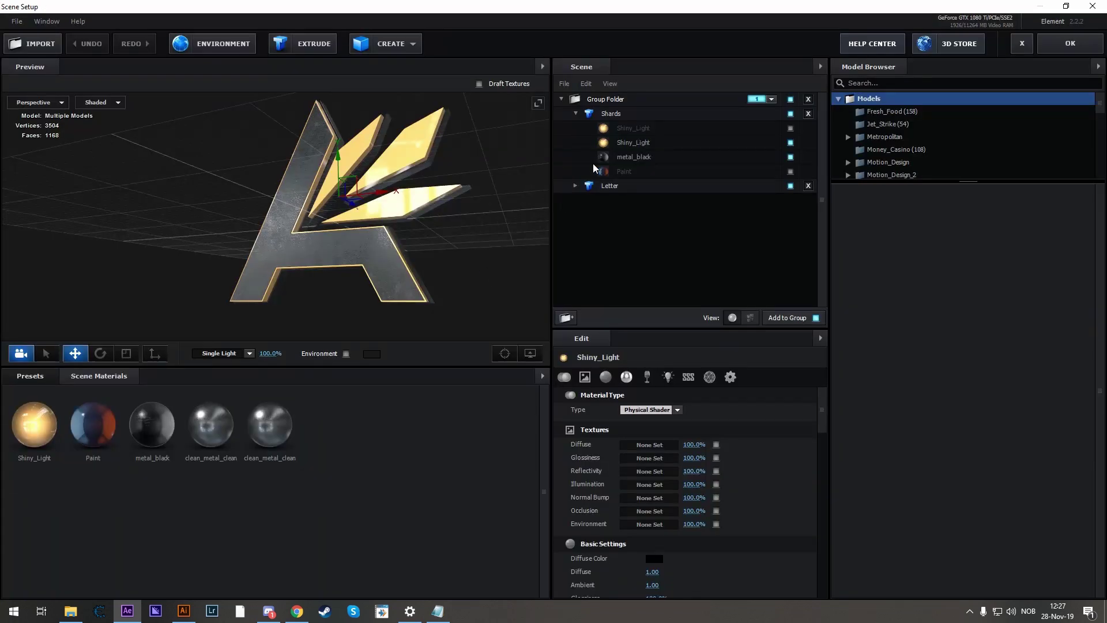
pyautogui.click(632, 142)
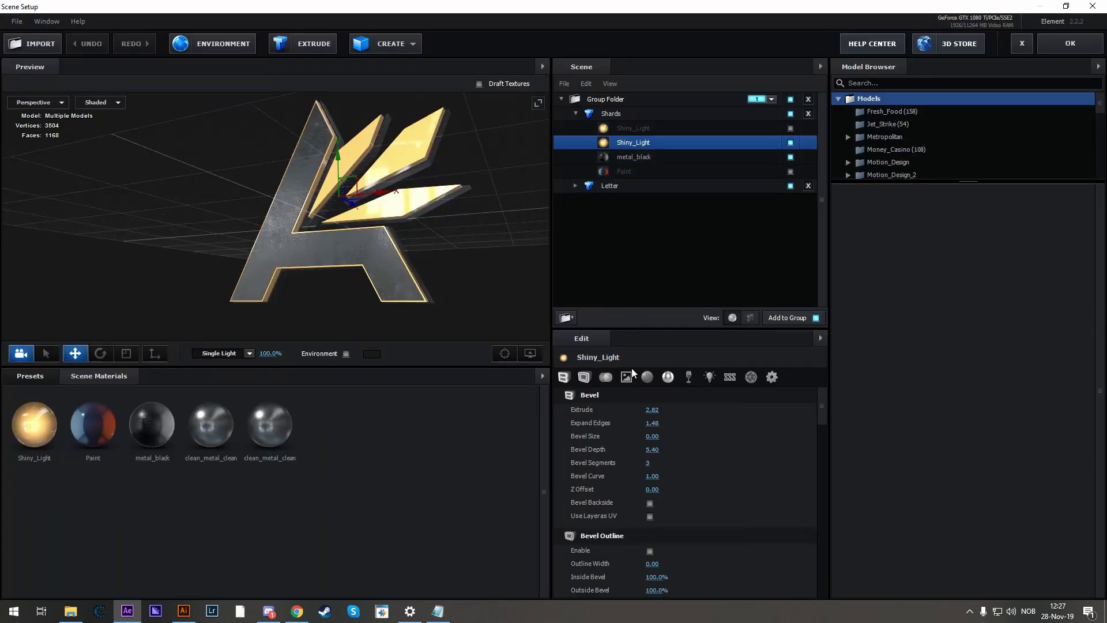
pyautogui.click(708, 378)
pyautogui.click(655, 409)
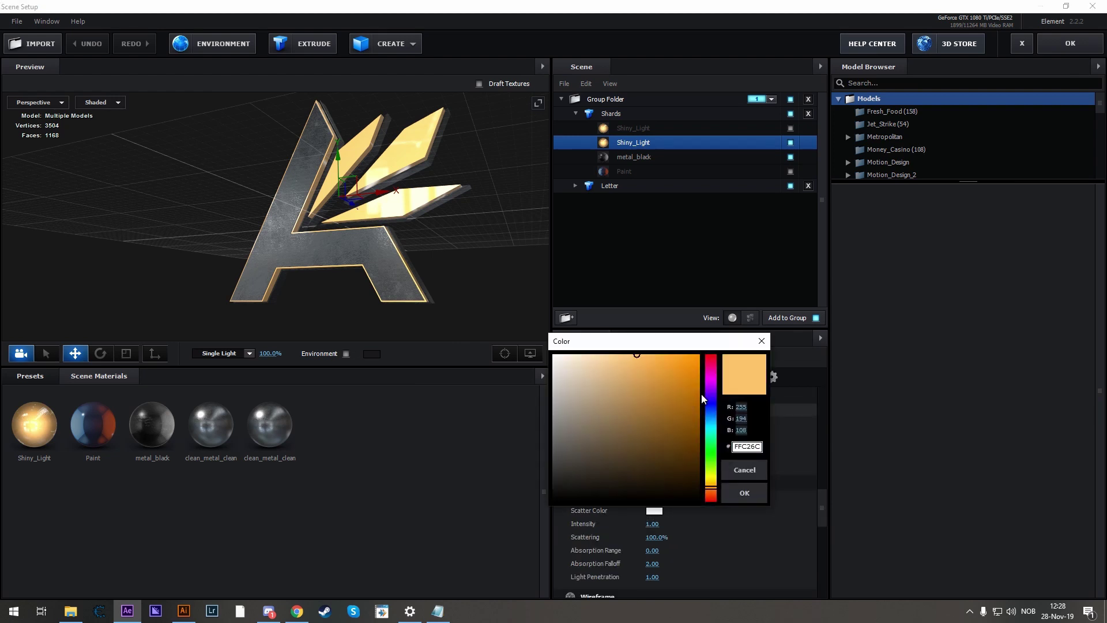
pyautogui.moveTo(702, 395); pyautogui.dragTo(709, 420)
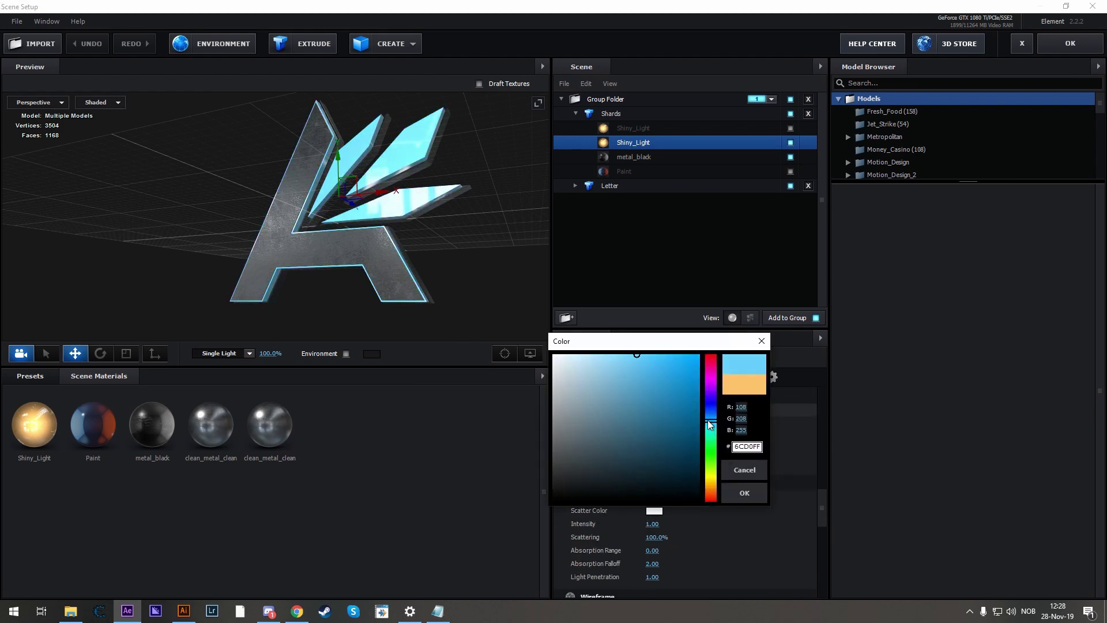
pyautogui.click(764, 499)
pyautogui.click(1059, 51)
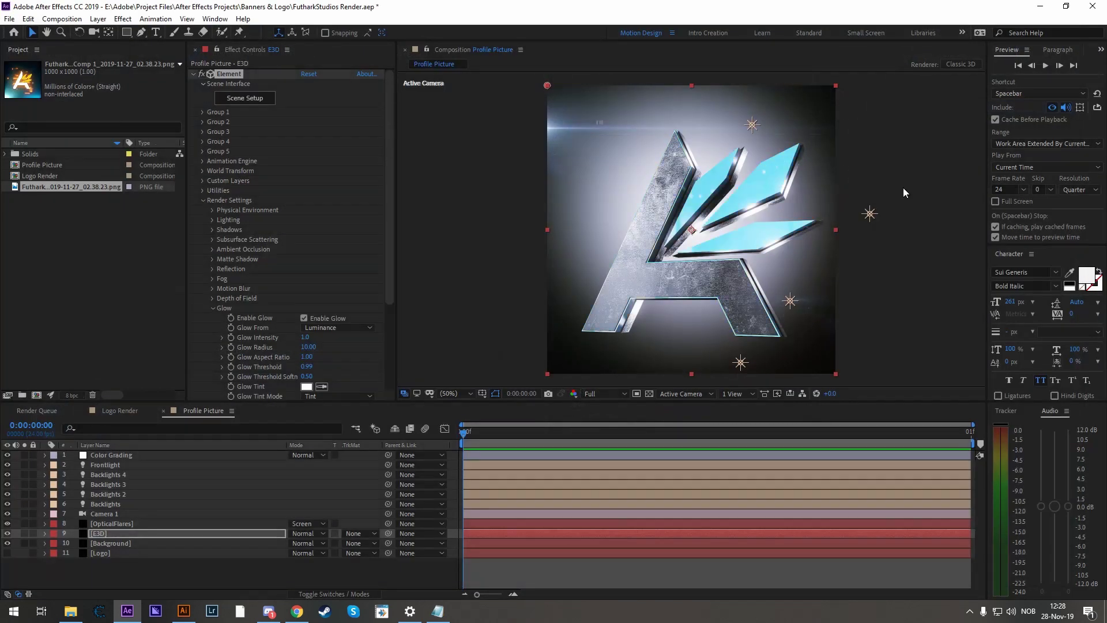
# Change the Gradient Ramp start color on the Background layer to bright cyan blue, and deselect the layer
pyautogui.click(107, 543)
pyautogui.click(306, 93)
pyautogui.click(194, 33)
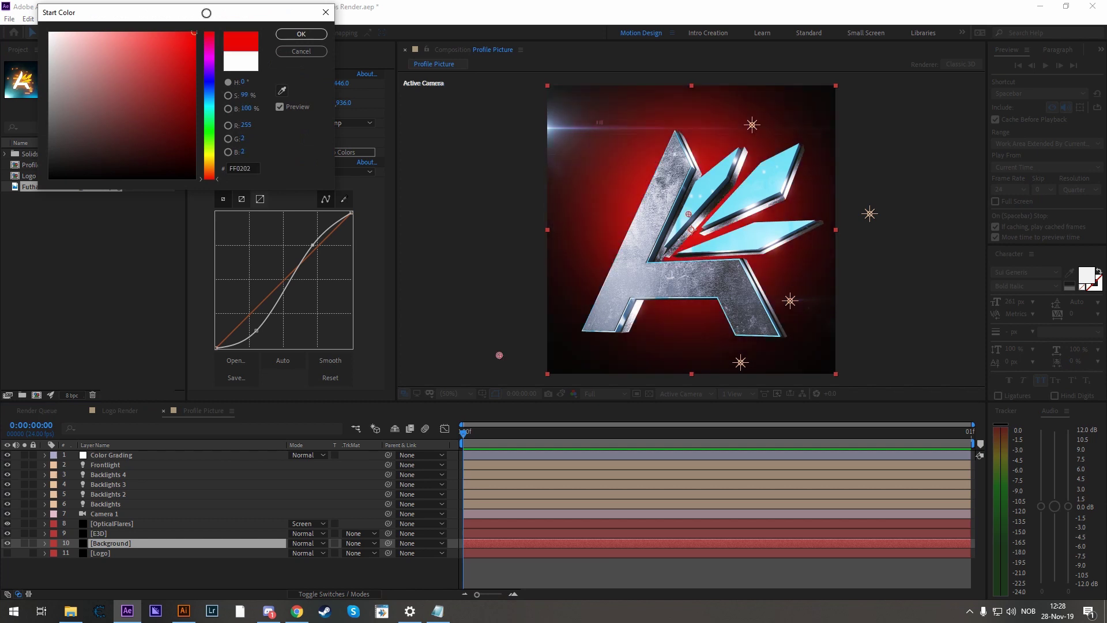
pyautogui.moveTo(210, 69); pyautogui.dragTo(209, 102)
pyautogui.press('Return')
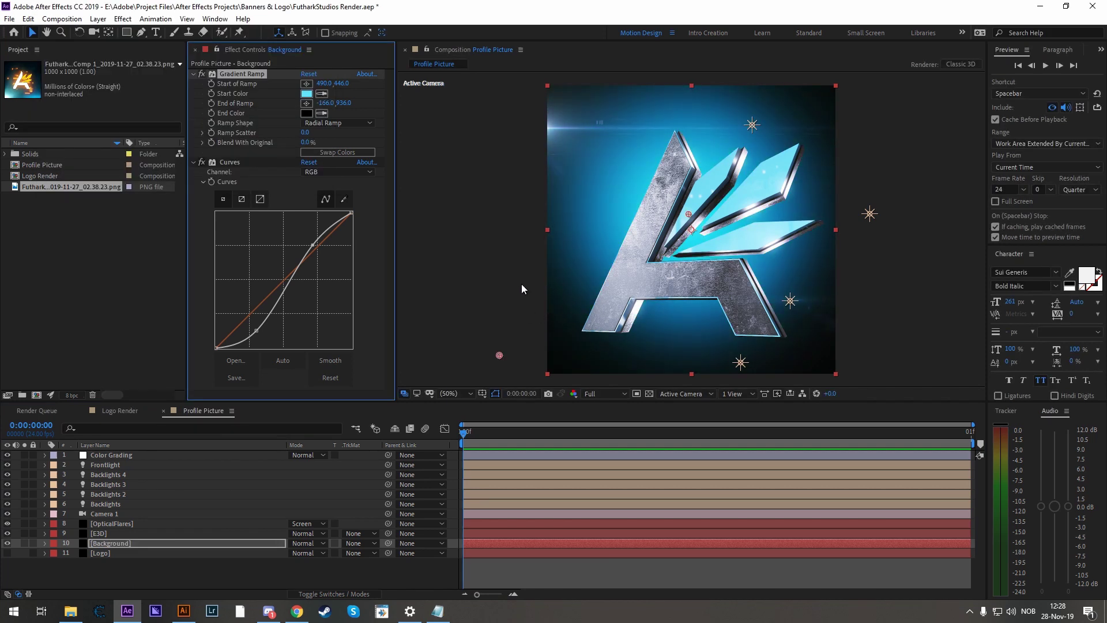
pyautogui.click(483, 310)
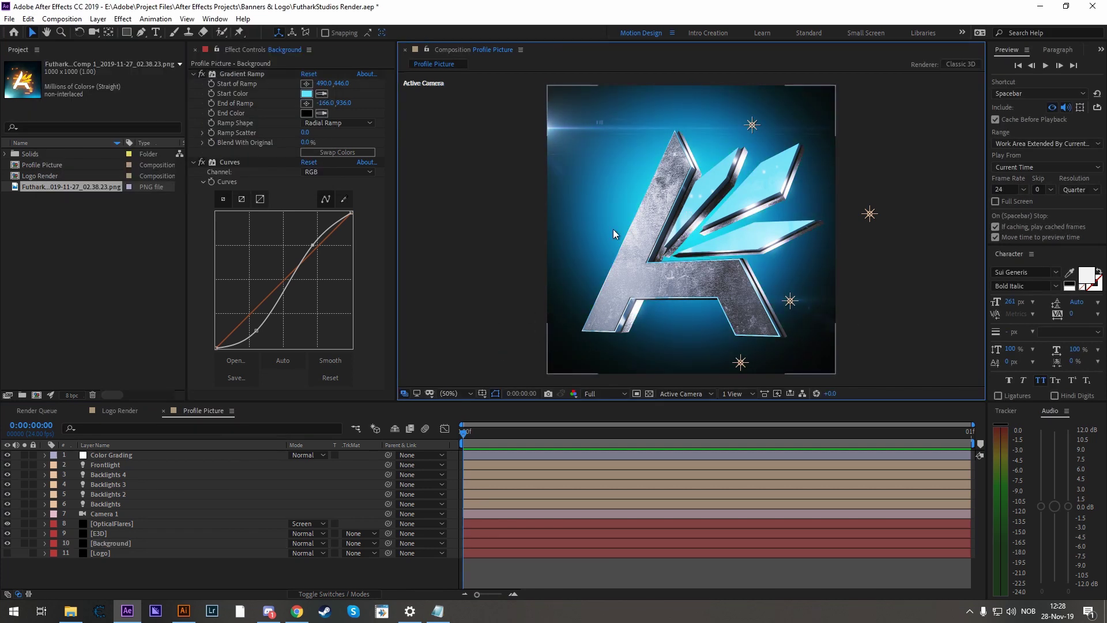